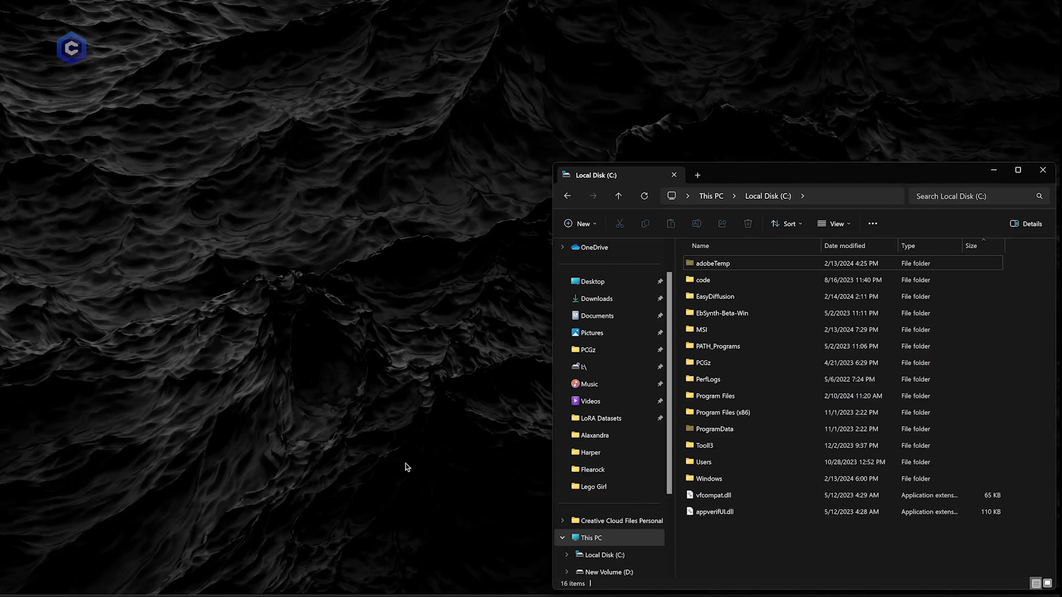
Step: Launch Easy Diffusion by running Start Stable Diffusion UI.cmd from the C:\EasyDiffusion folder, and move the console window clear of the desktop's other side
double_click(717, 295)
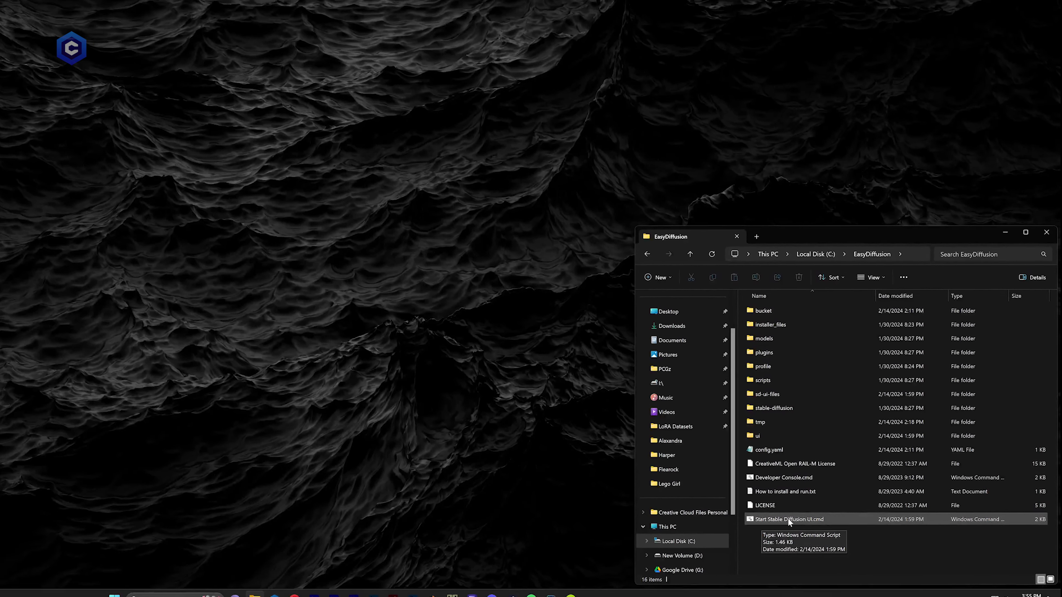
left_click(787, 519)
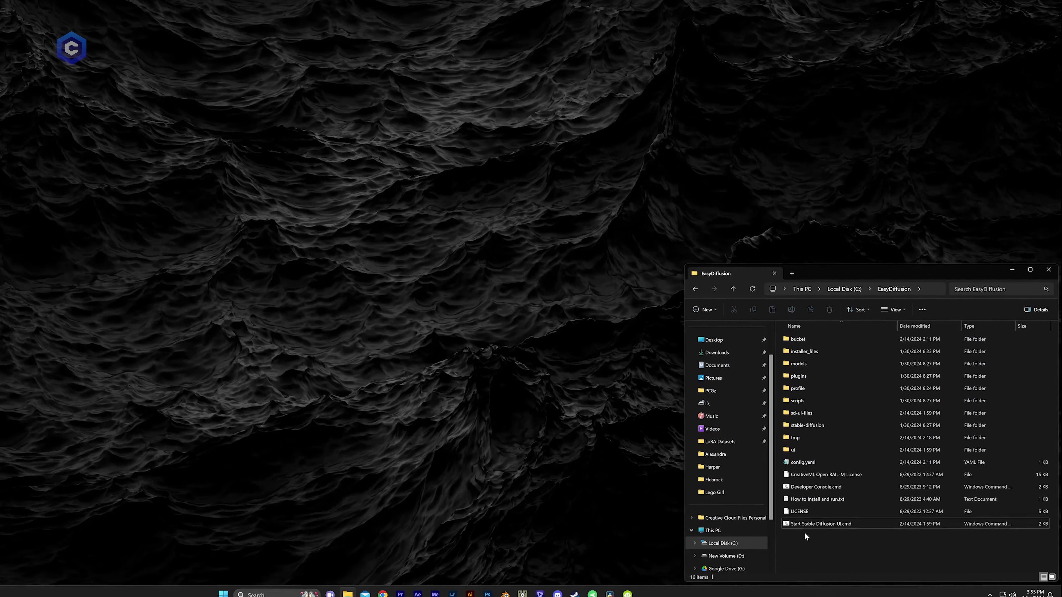
double_click(832, 525)
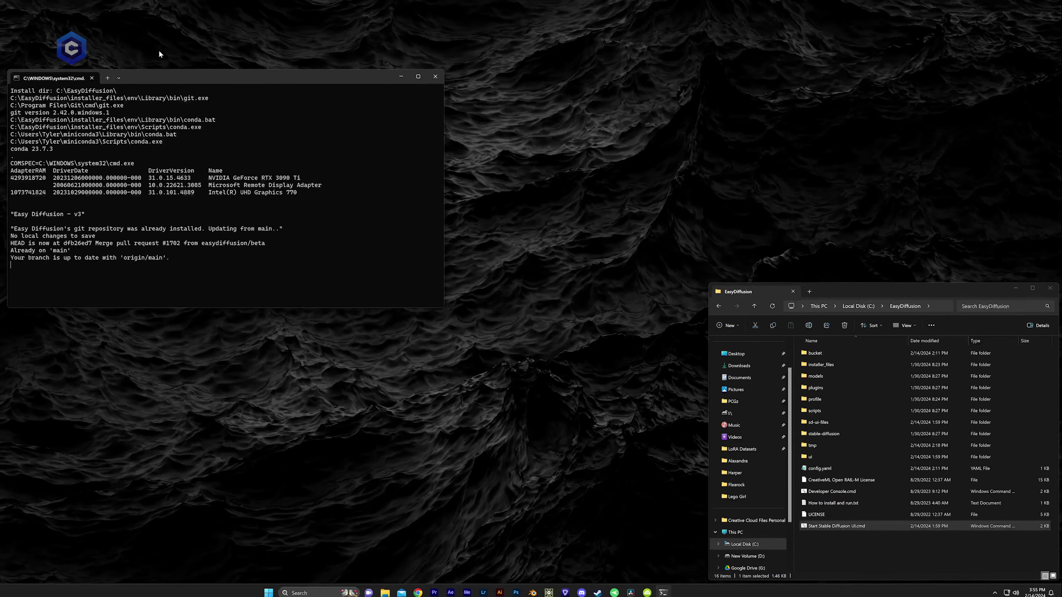
left_click_drag(184, 81, 800, 82)
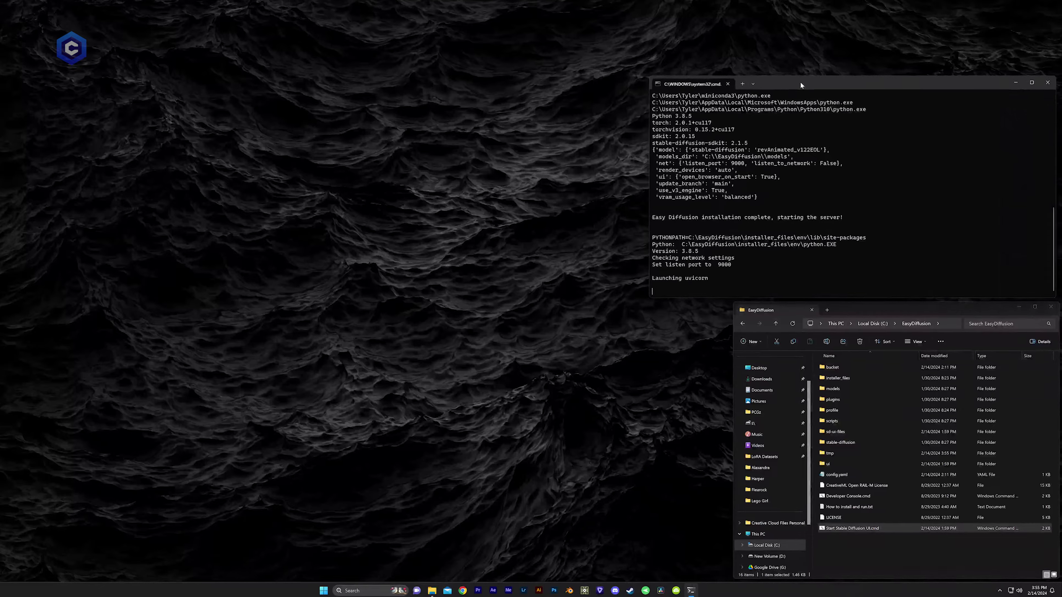
left_click_drag(660, 199, 747, 201)
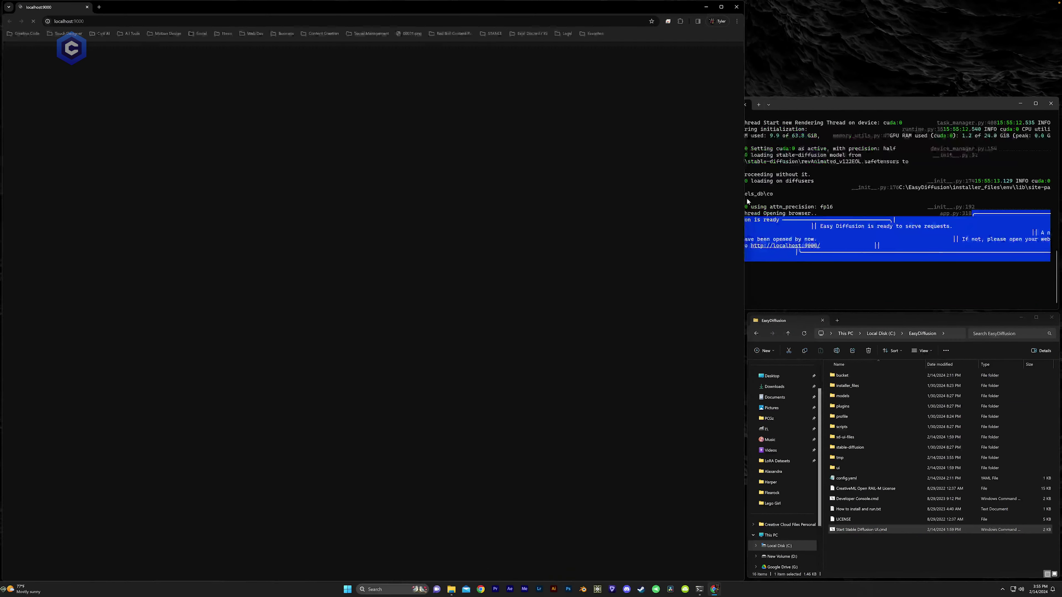
left_click_drag(748, 202, 747, 144)
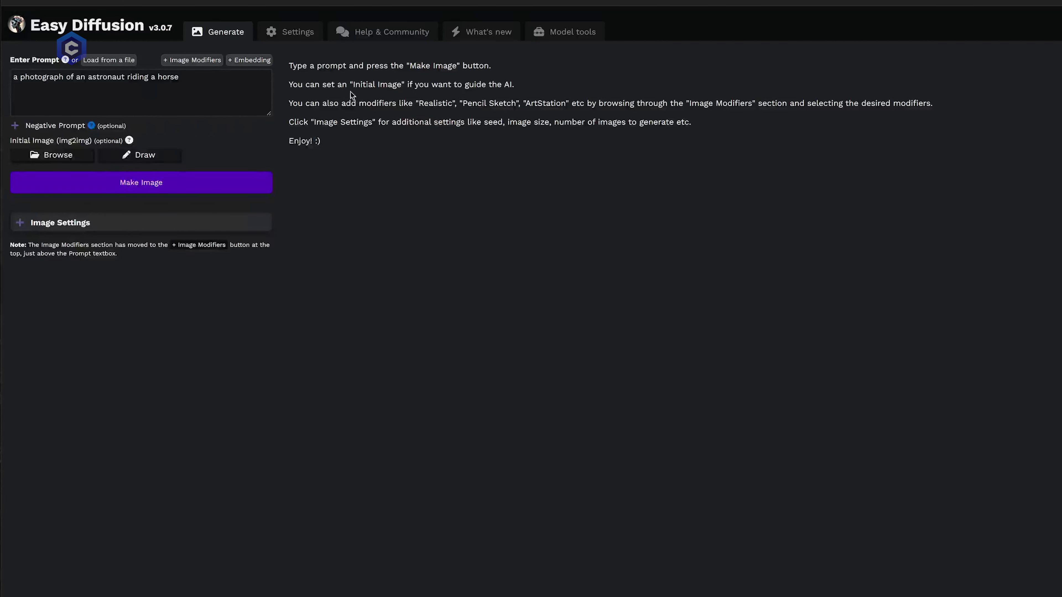
Step: Review the available options in Easy Diffusion's System Settings, from the theme down to the v3 engine option
left_click(284, 36)
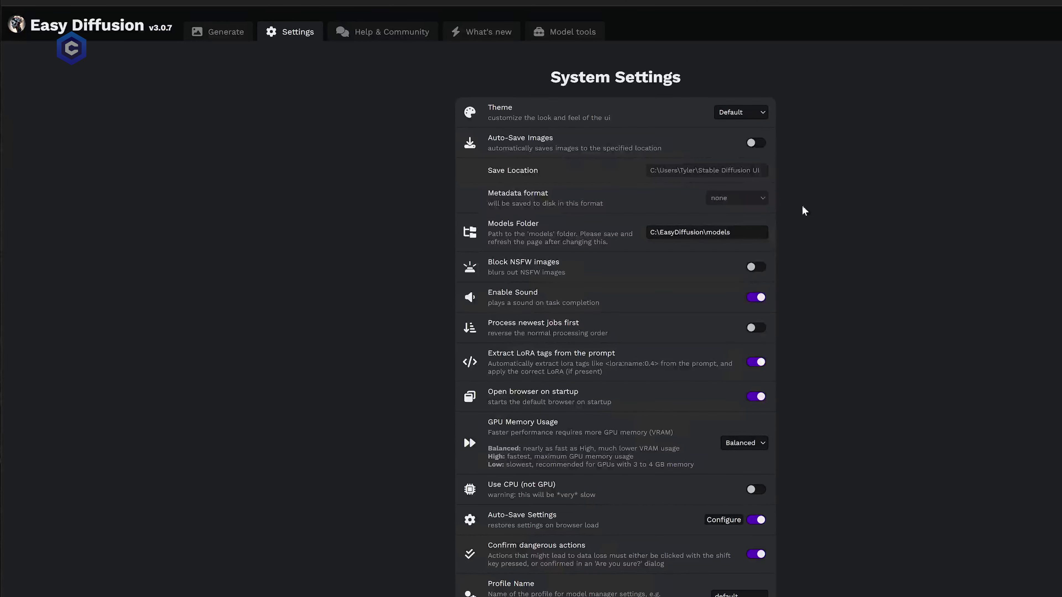
scroll(820, 391, "down", 3)
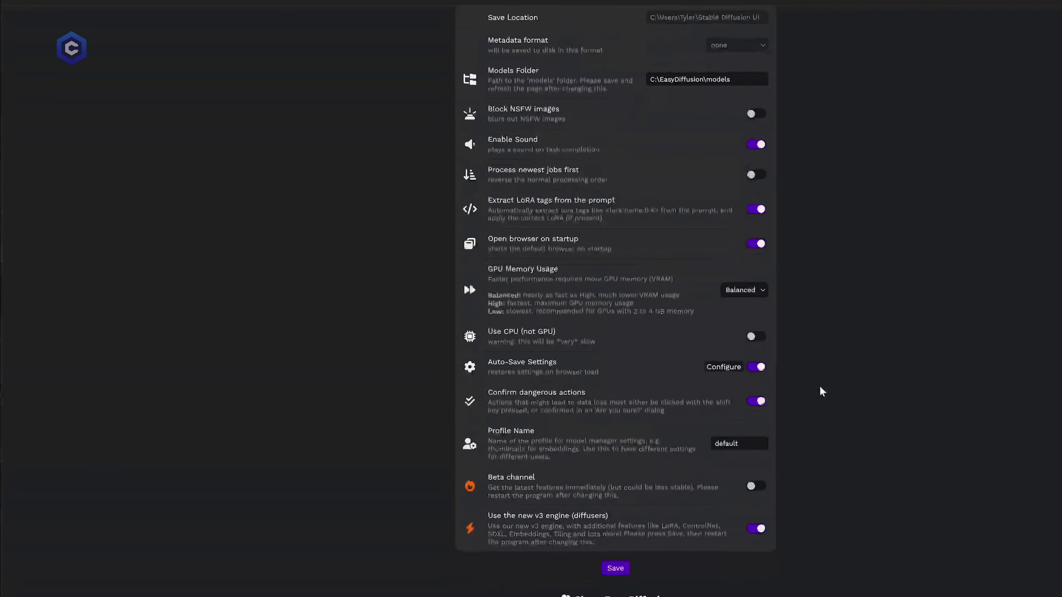
scroll(821, 389, "up", 5)
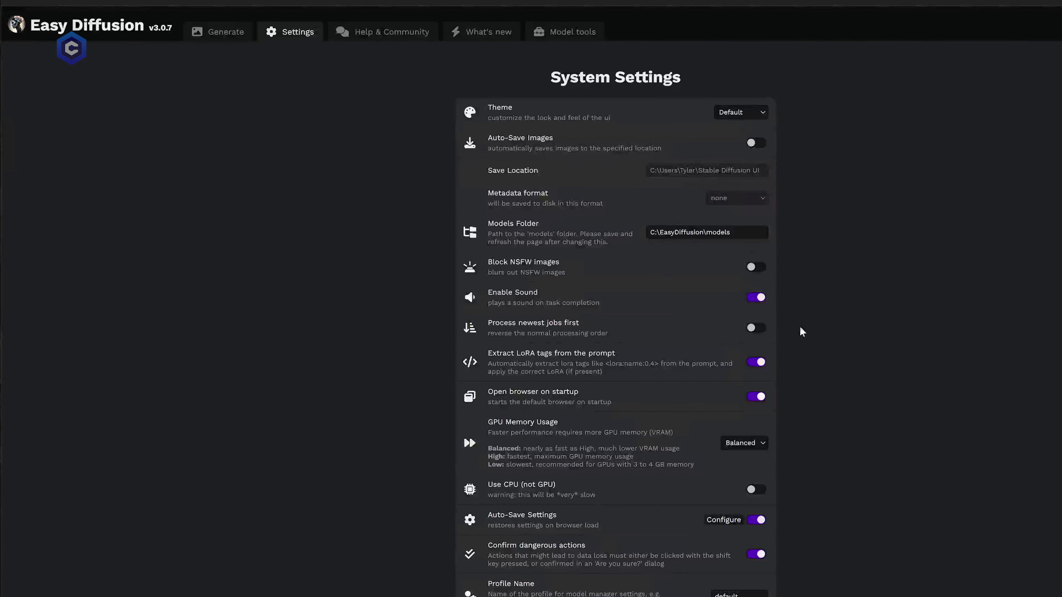
Step: Look through the Help & Community links, the What's new changelog and the Model tools page
left_click(377, 38)
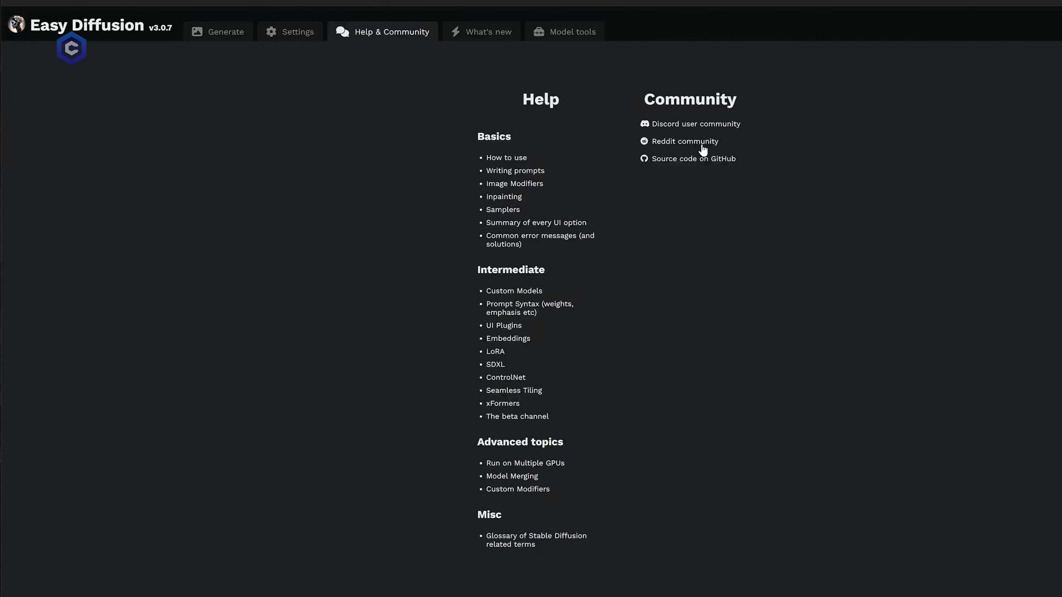
left_click(475, 37)
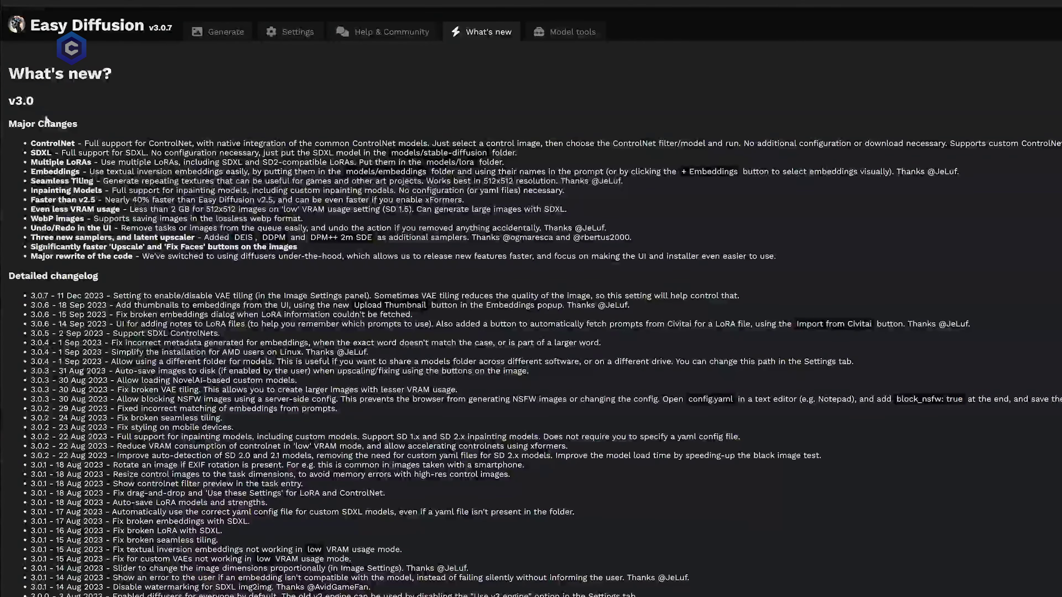
left_click_drag(36, 101, 368, 594)
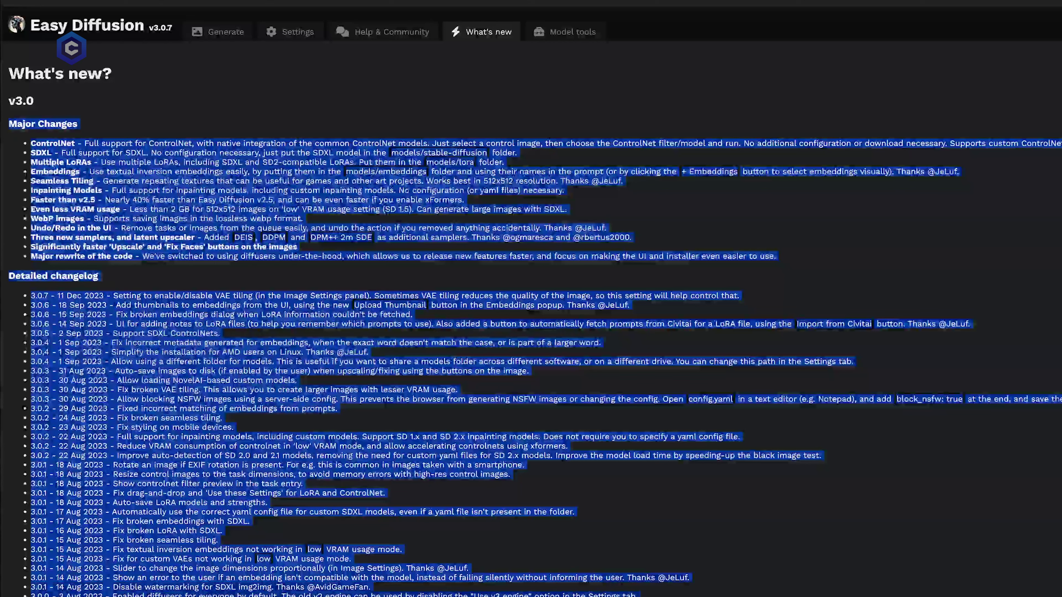
left_click(368, 594)
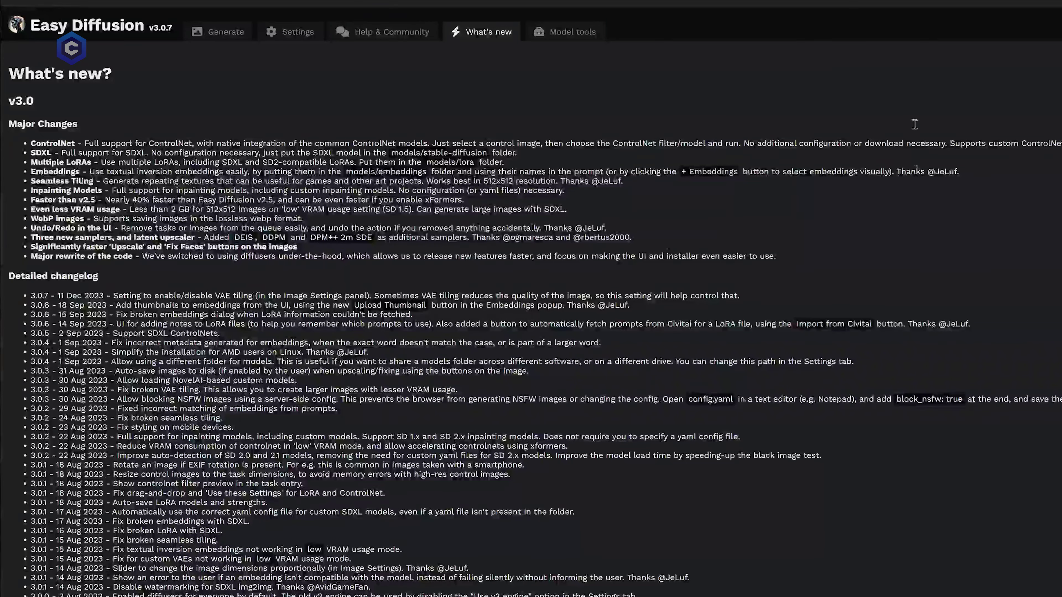
left_click(578, 36)
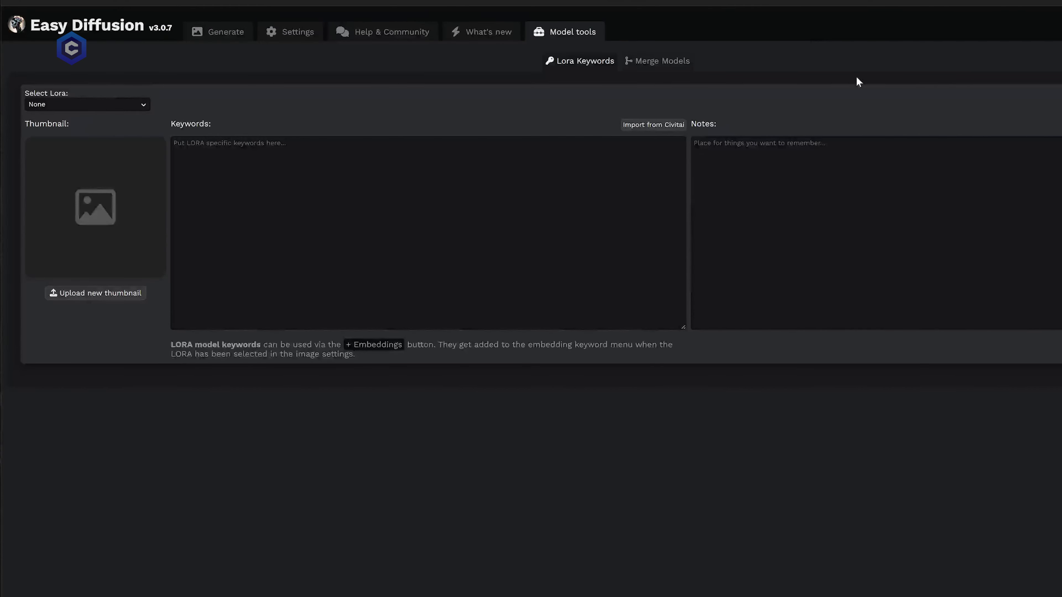
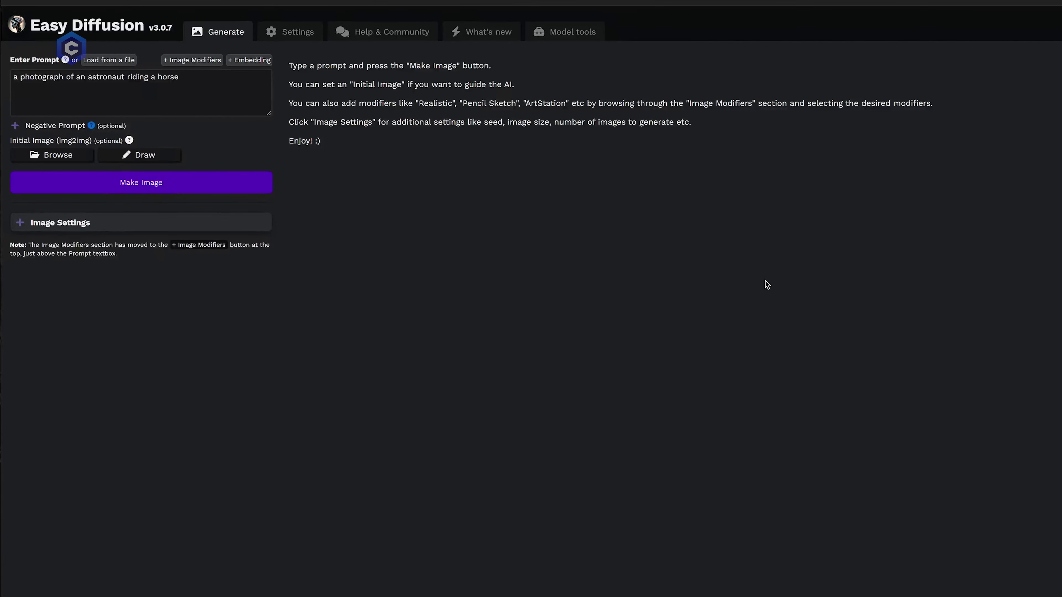
Step: Generate an image from the default prompt "a photograph of an astronaut riding a horse"
left_click(239, 88)
left_click_drag(246, 84, 6, 85)
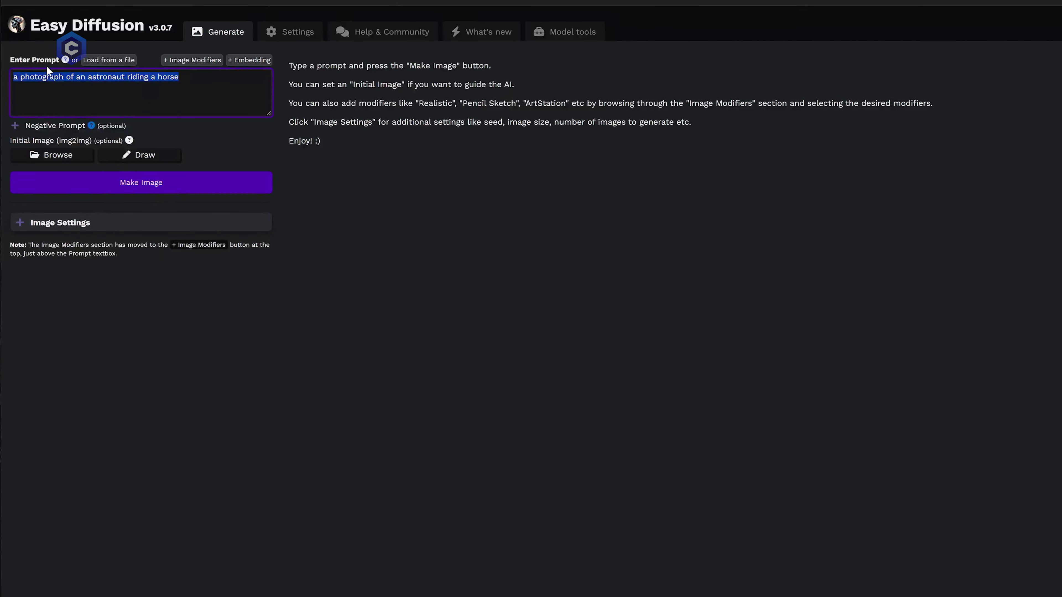
mouse_move(64, 60)
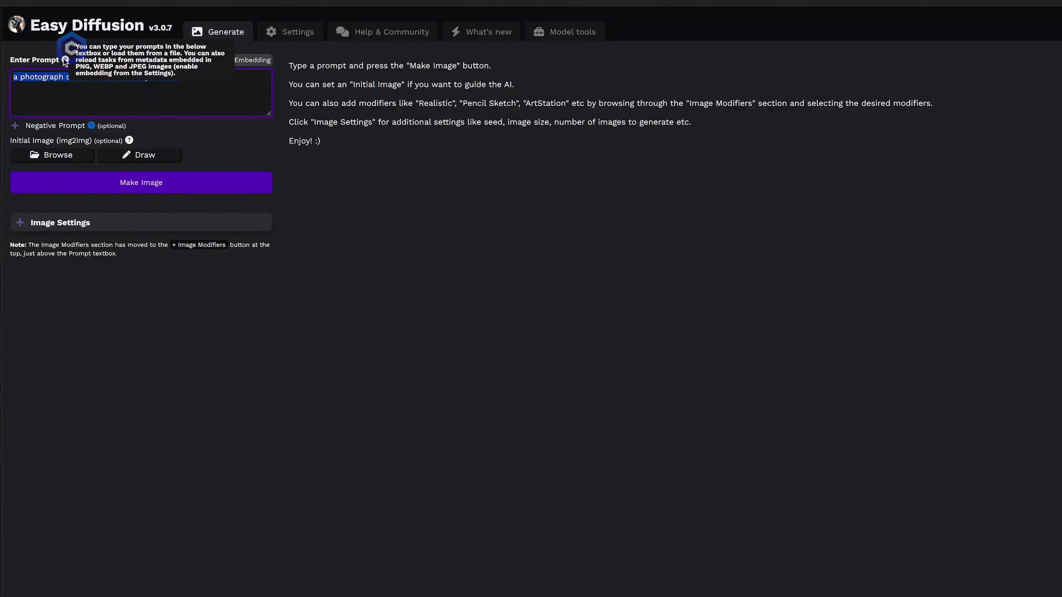
left_click(92, 105)
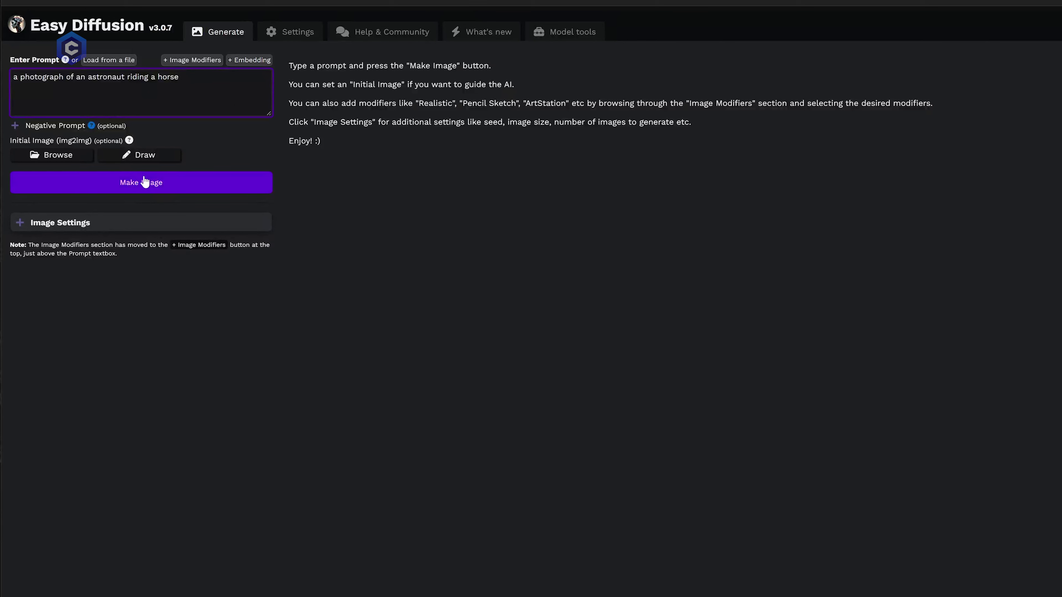
left_click(176, 184)
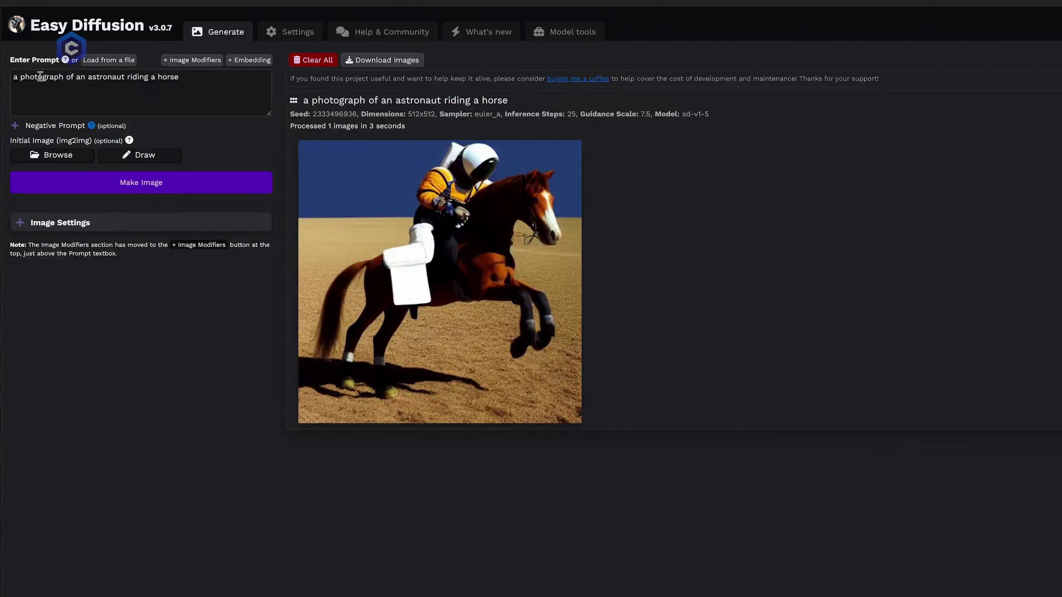
Step: Browse the image modifiers in the Visual Style, Pen, and Carving and Etching categories without applying any
left_click_drag(204, 79, 13, 82)
left_click(146, 88)
left_click(191, 60)
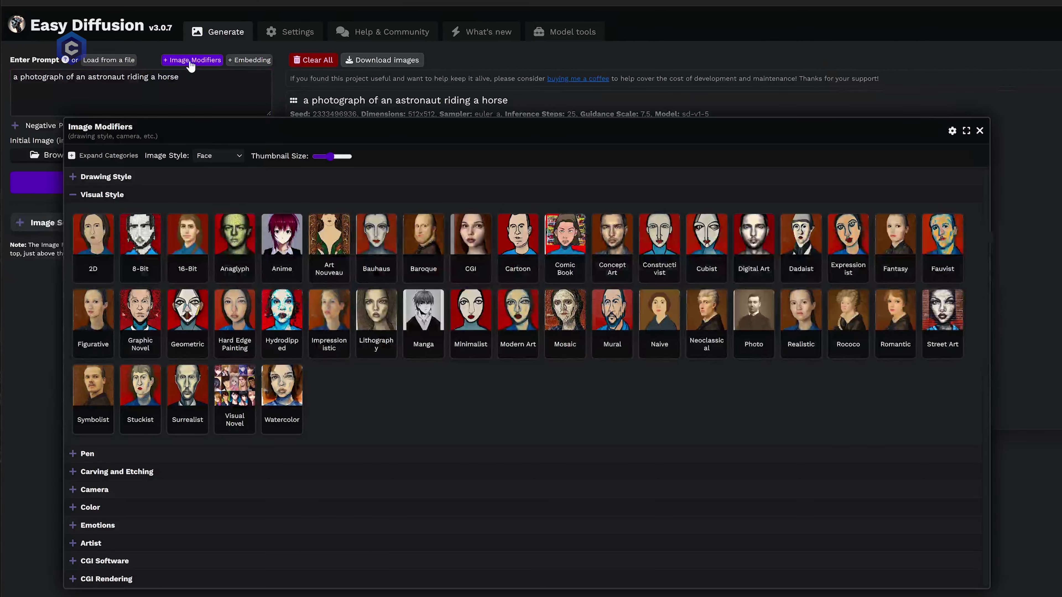
left_click(84, 195)
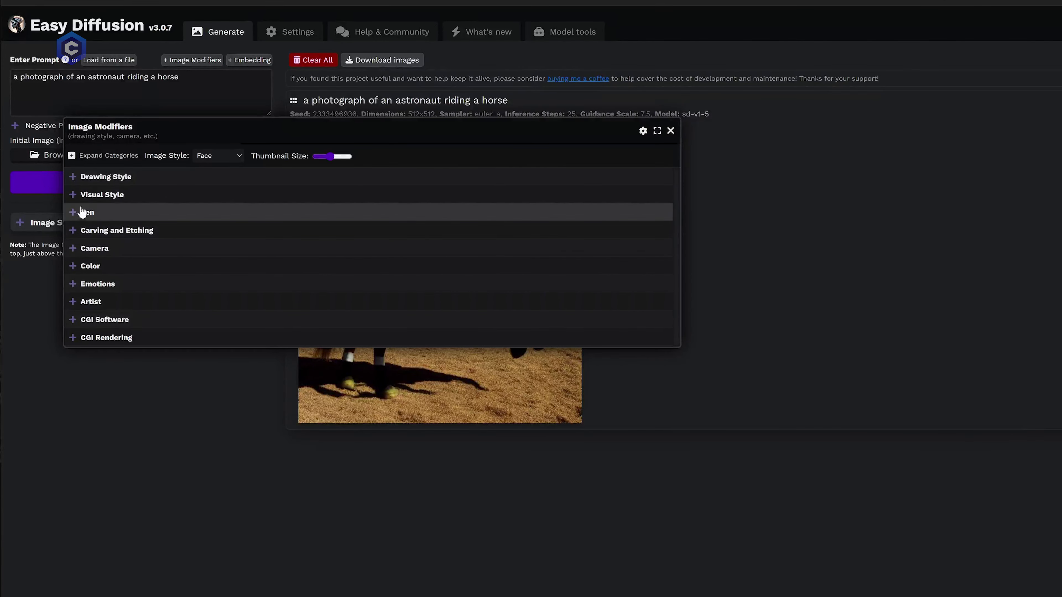
left_click(72, 197)
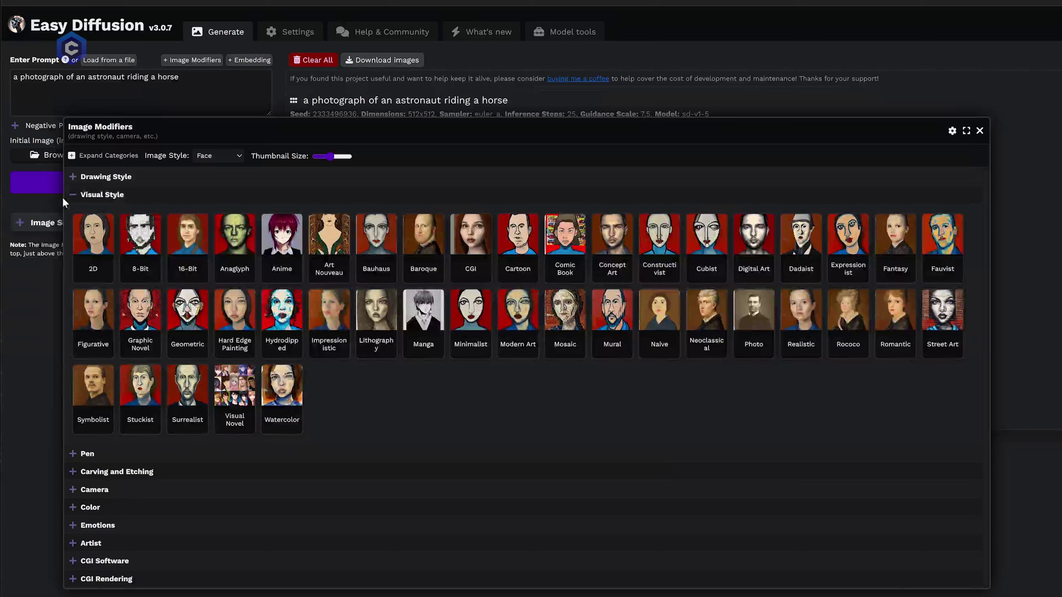
left_click(72, 197)
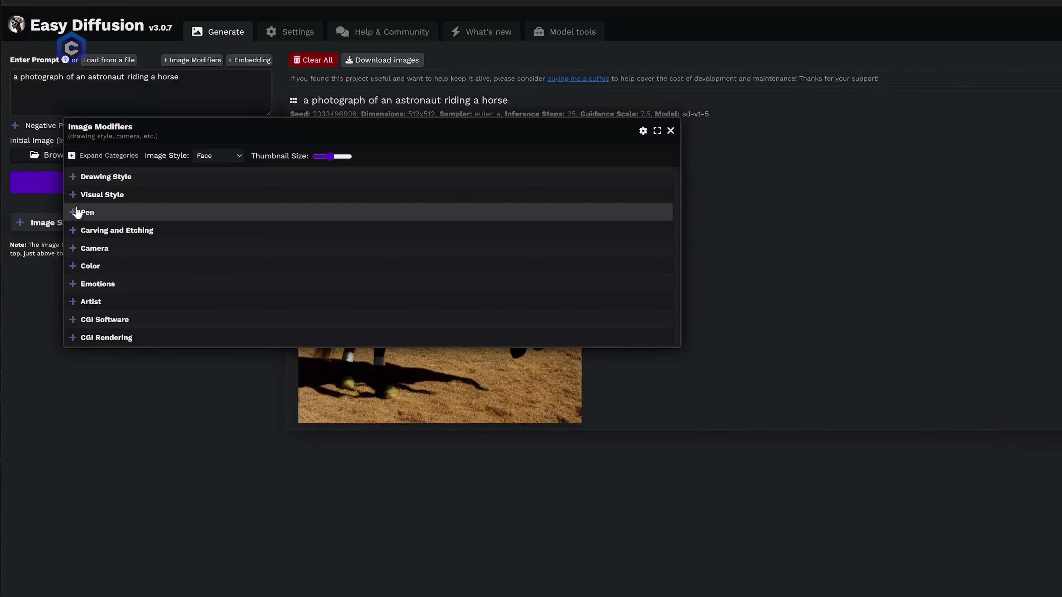
left_click(77, 212)
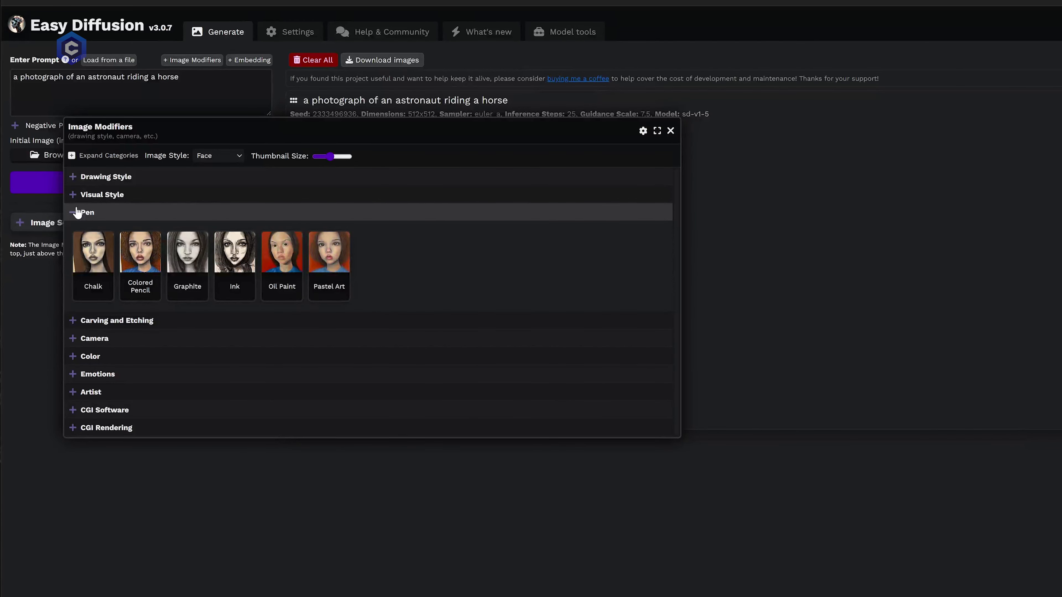
left_click(77, 213)
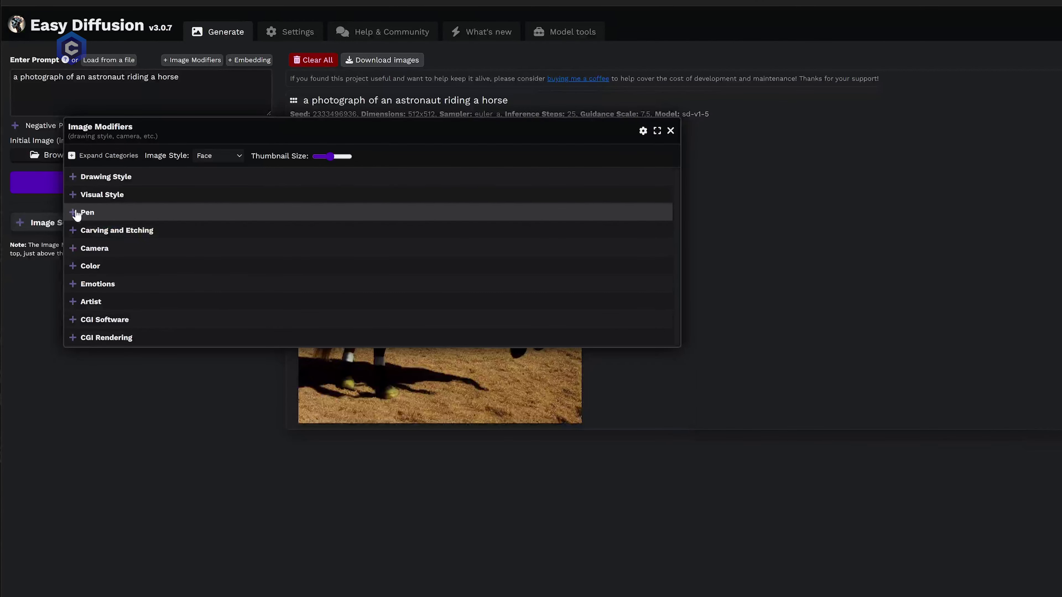
left_click(75, 231)
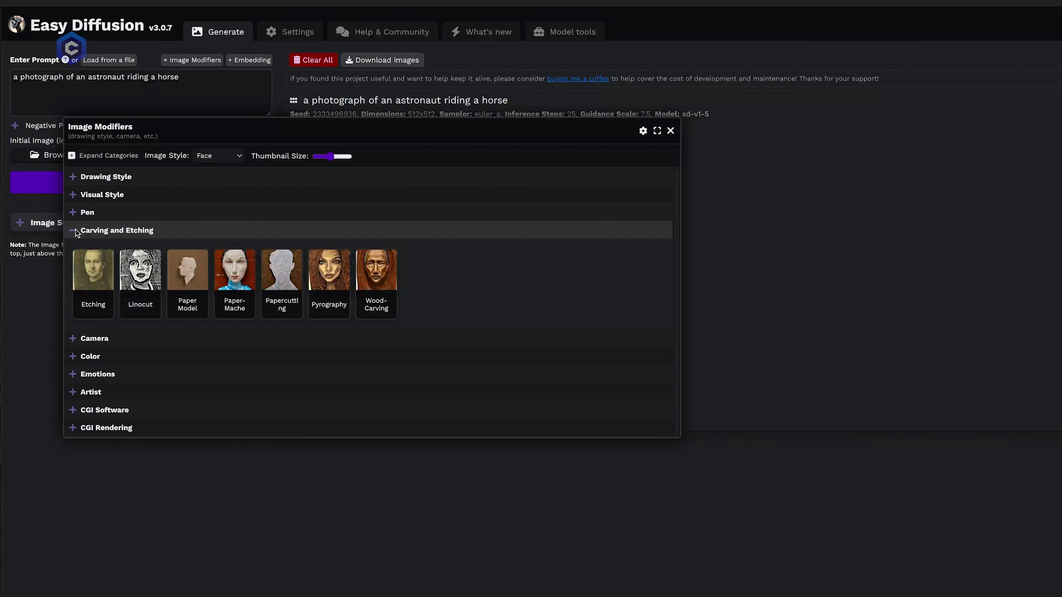
left_click(74, 231)
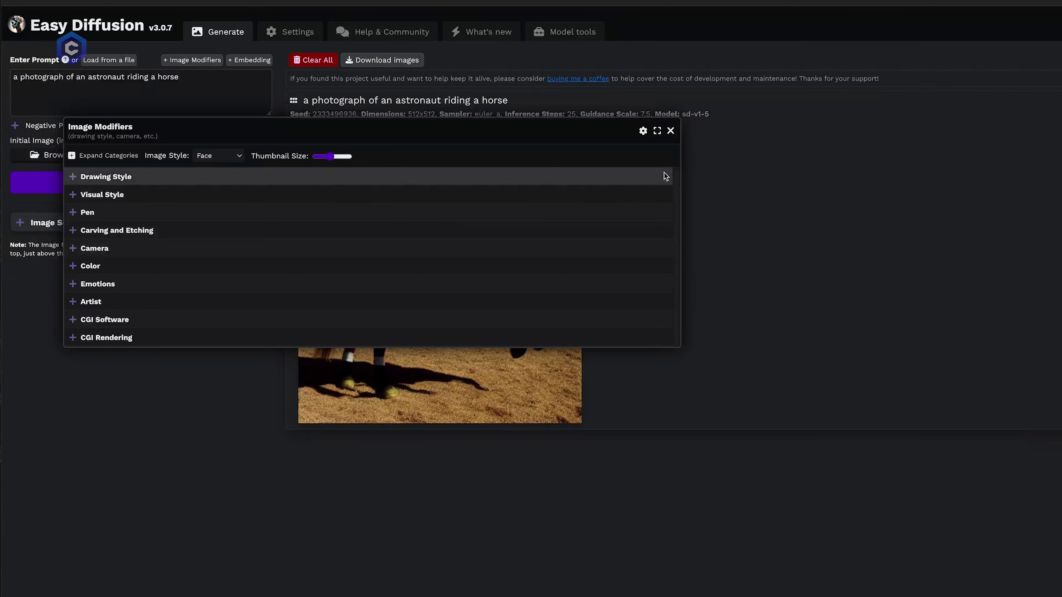
left_click(670, 131)
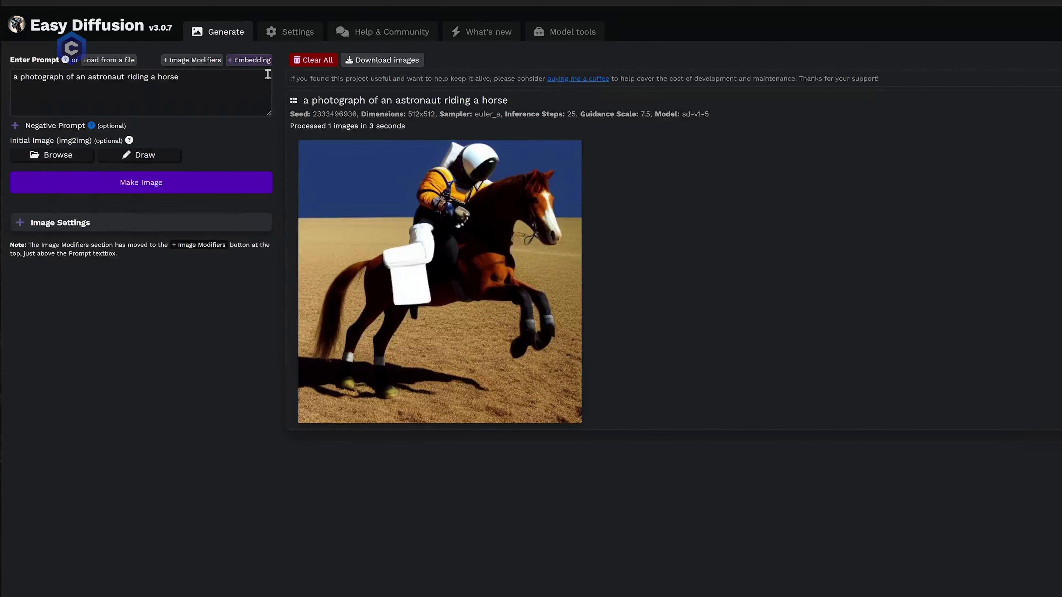
Step: Inspect the embeddings available for the prompt and for the optional negative prompt without adding any
left_click(249, 60)
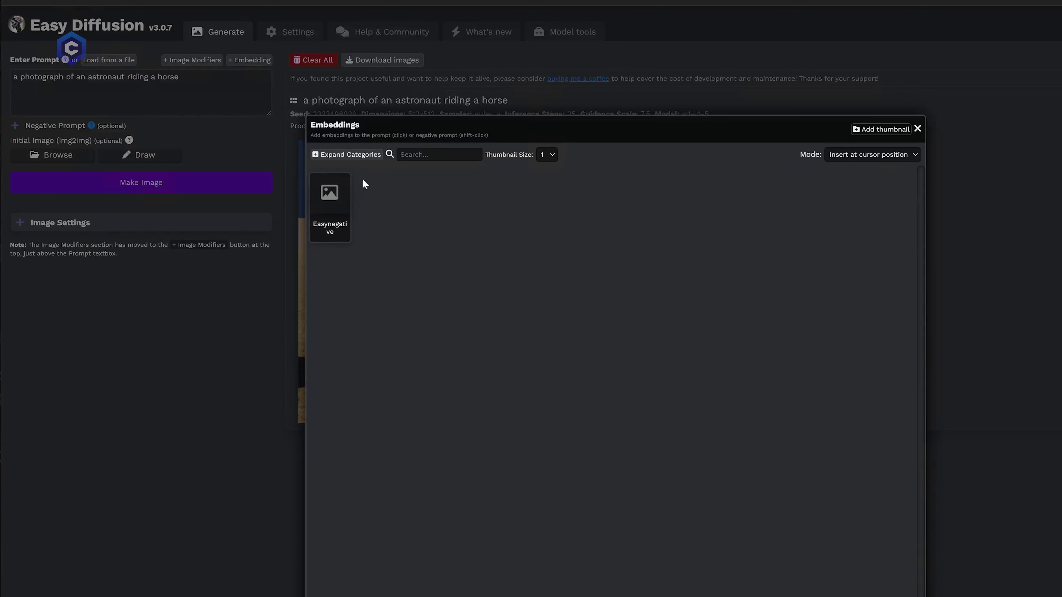
left_click(916, 130)
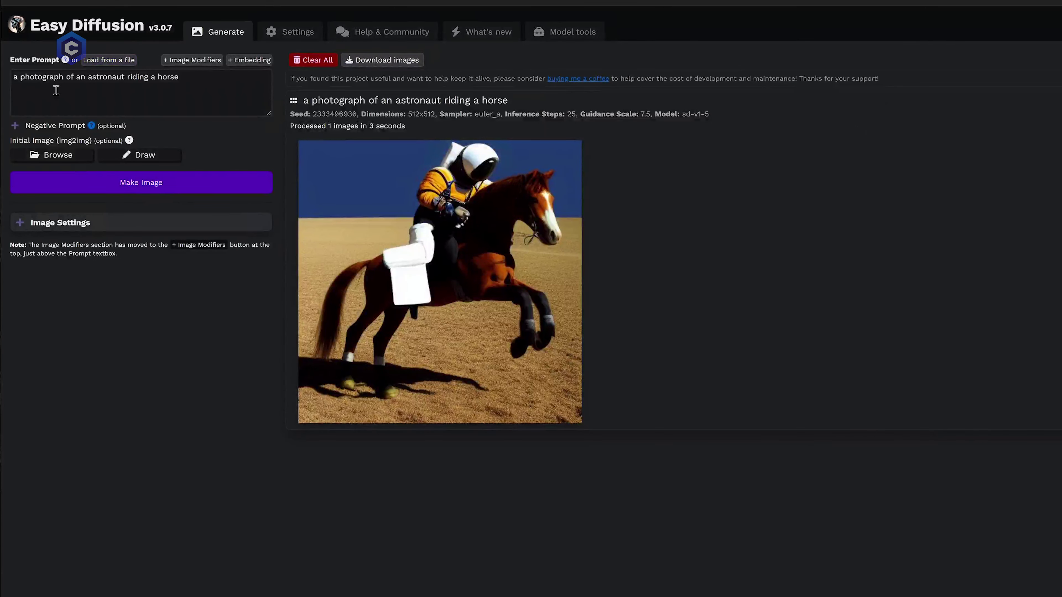
left_click(17, 127)
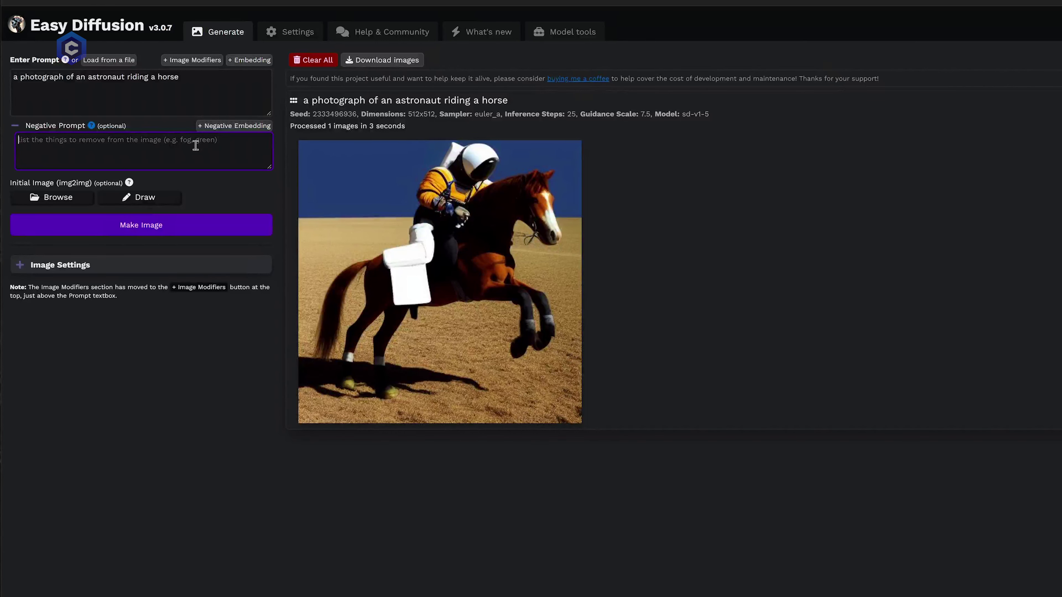
left_click(253, 126)
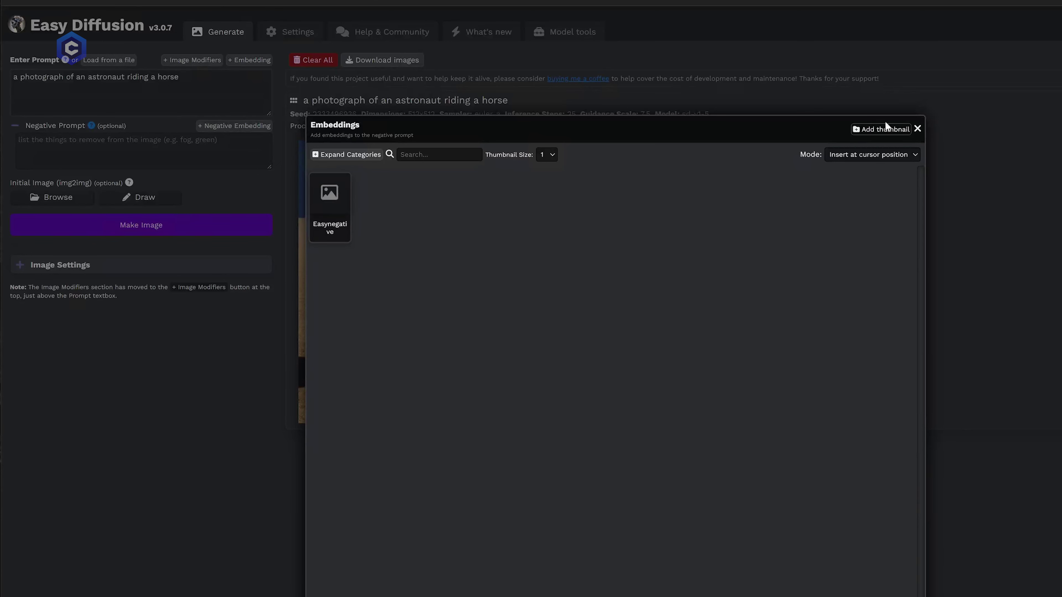
left_click(917, 130)
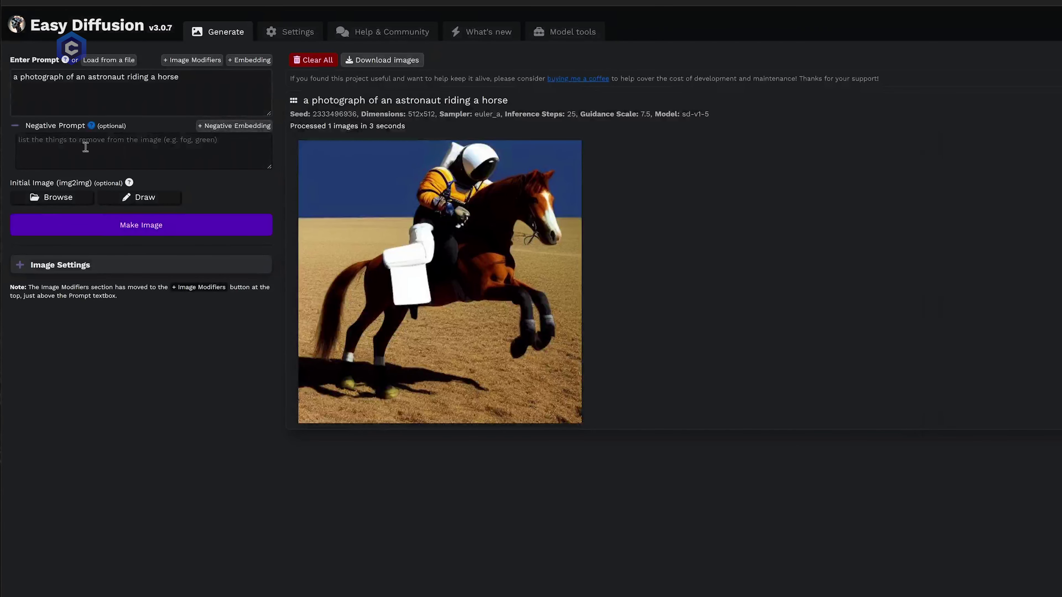
left_click(14, 127)
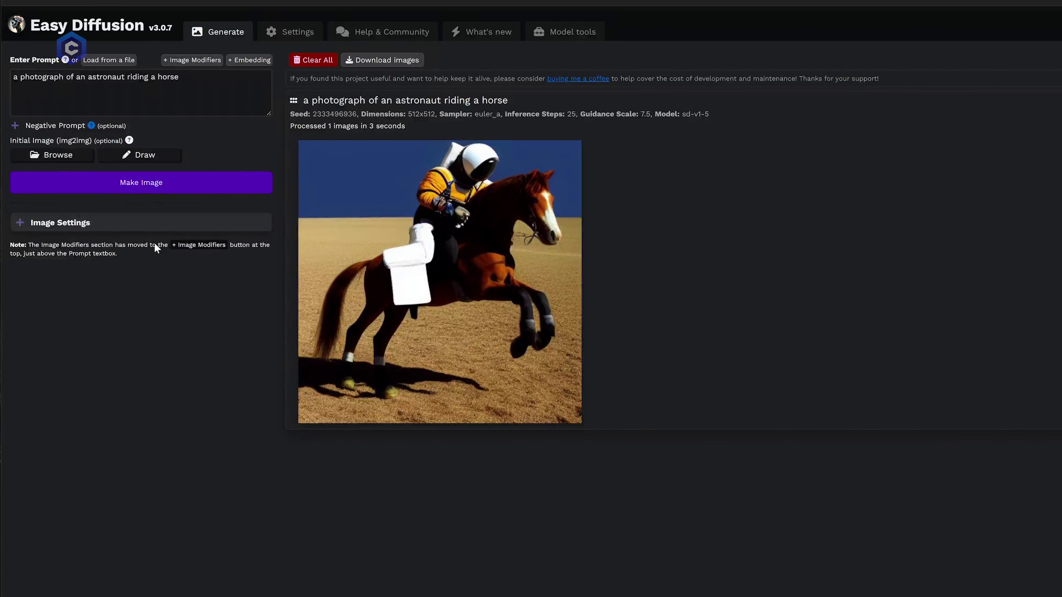
Step: Try a thick yellow freehand stroke in the initial-image editor and close the editor without saving
left_click(141, 155)
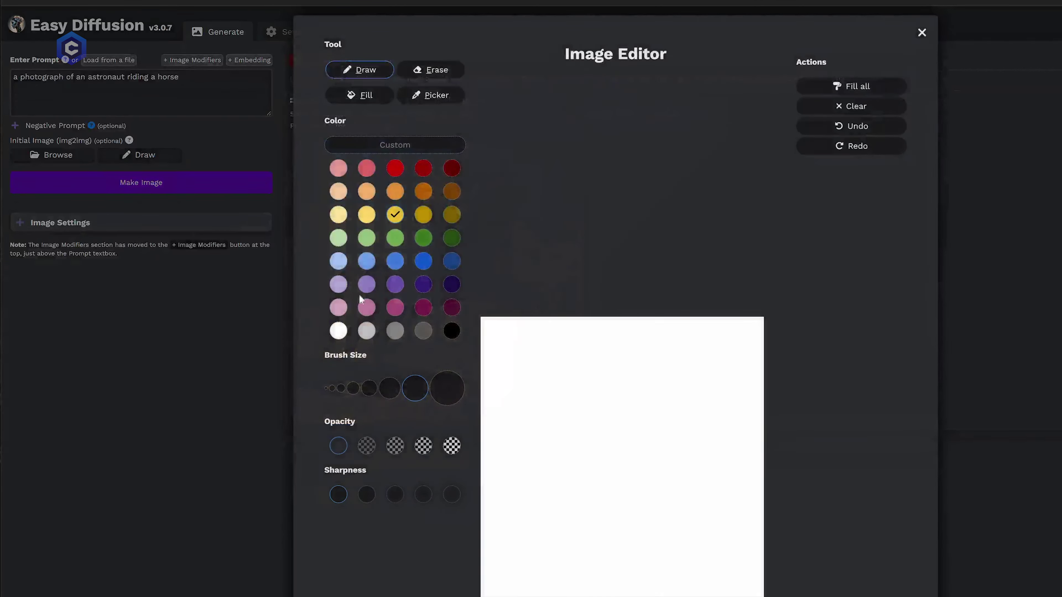
mouse_move(527, 386)
left_mouse_down()
mouse_move(580, 363)
mouse_move(584, 409)
mouse_move(689, 476)
mouse_move(702, 501)
left_mouse_up()
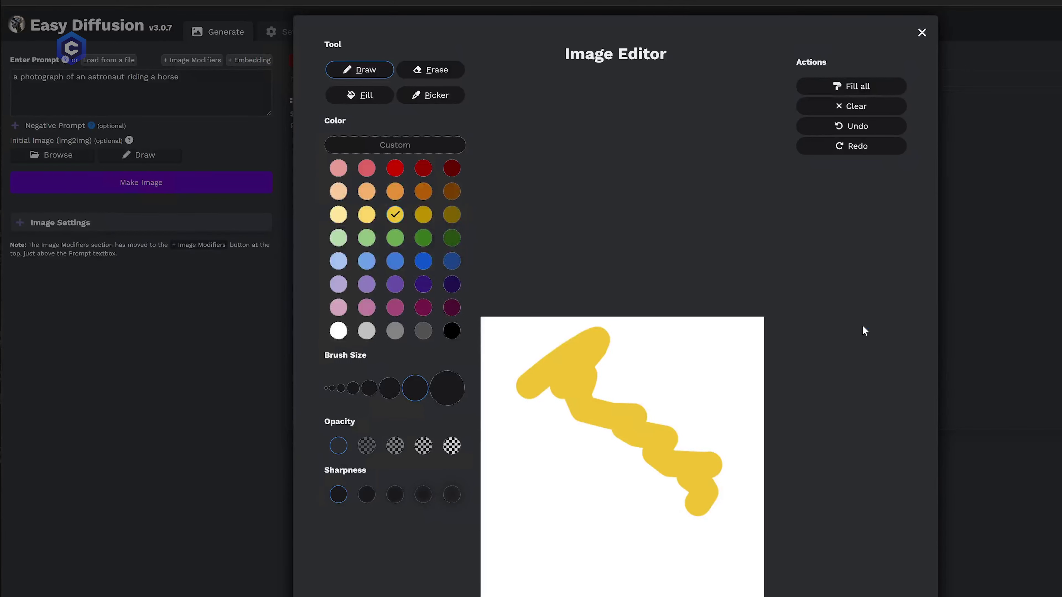
left_click(922, 34)
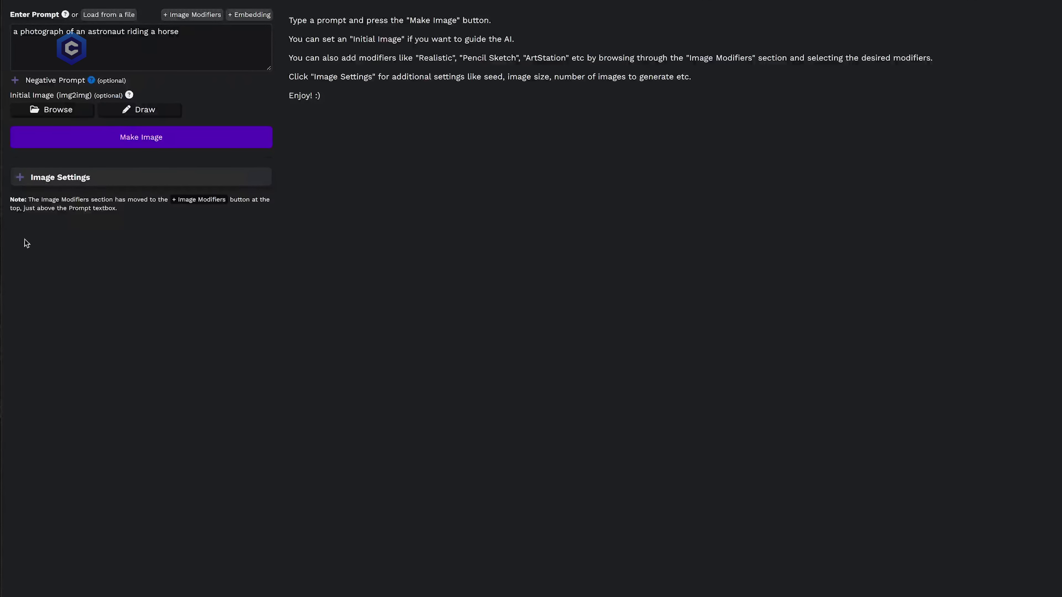
mouse_move(3, 194)
left_click(20, 178)
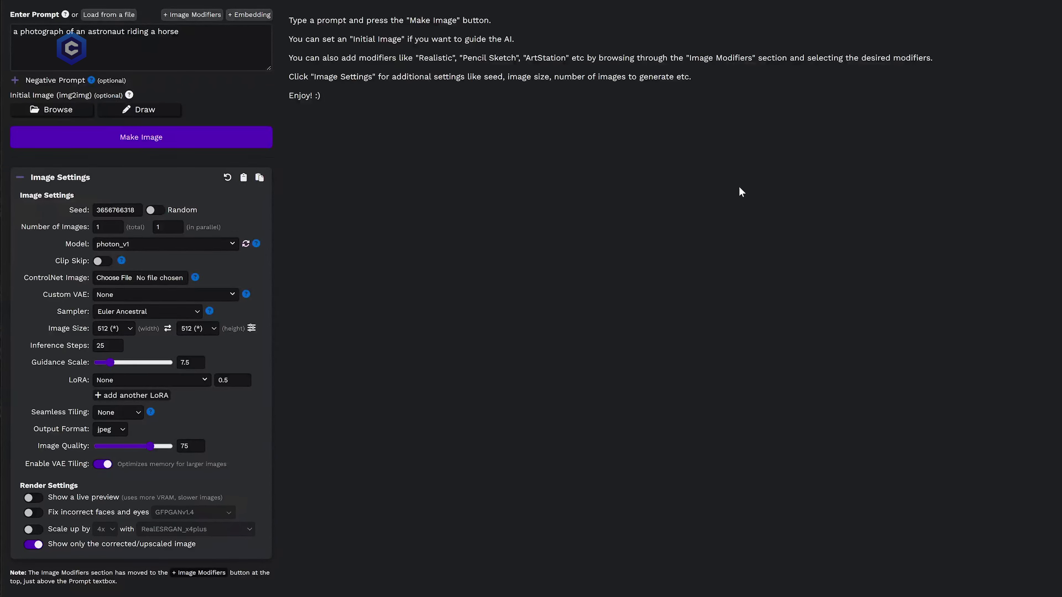
left_click(25, 137)
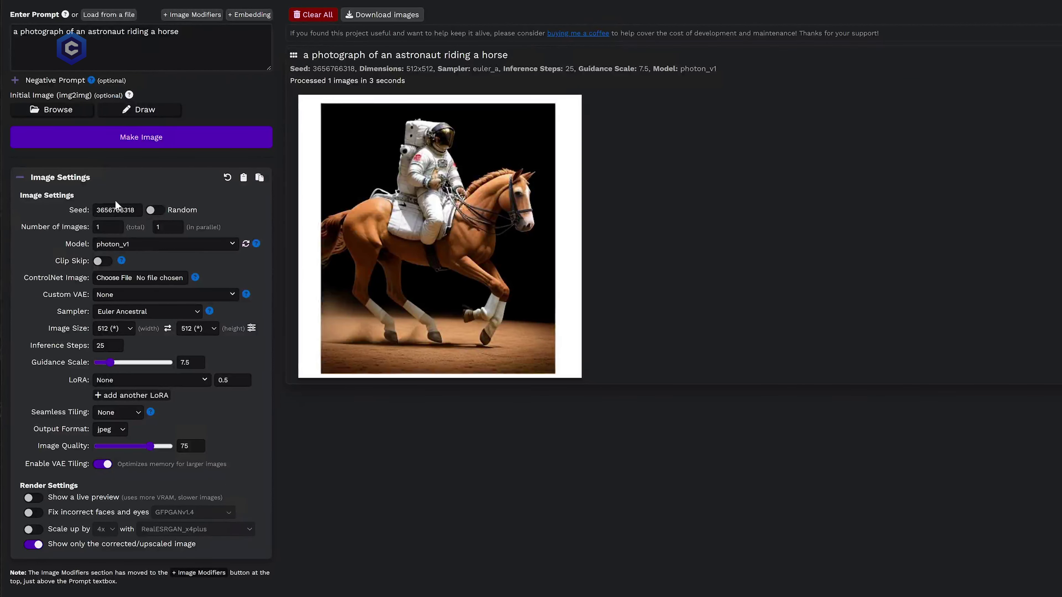
left_click(150, 139)
mouse_move(365, 283)
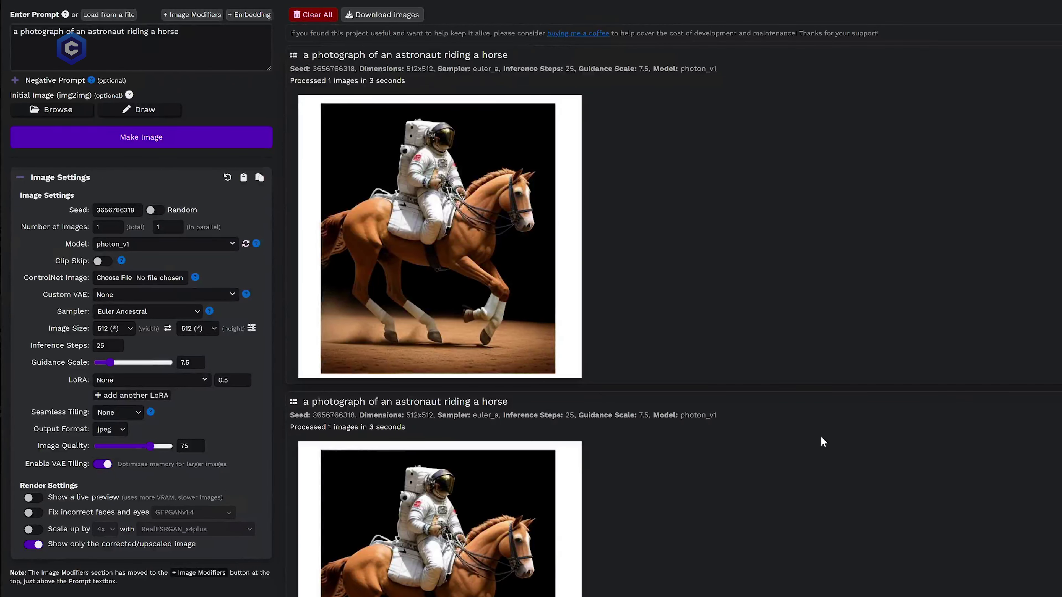
Step: Generate one astronaut image with a random seed and turn seed randomization back off
left_click(165, 211)
left_click(176, 138)
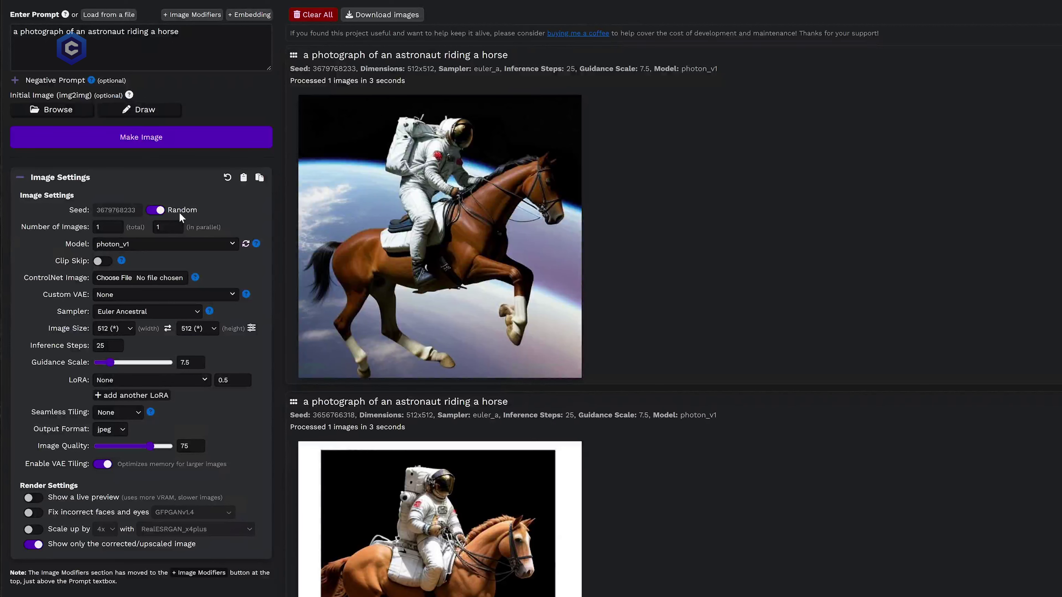
left_click(160, 211)
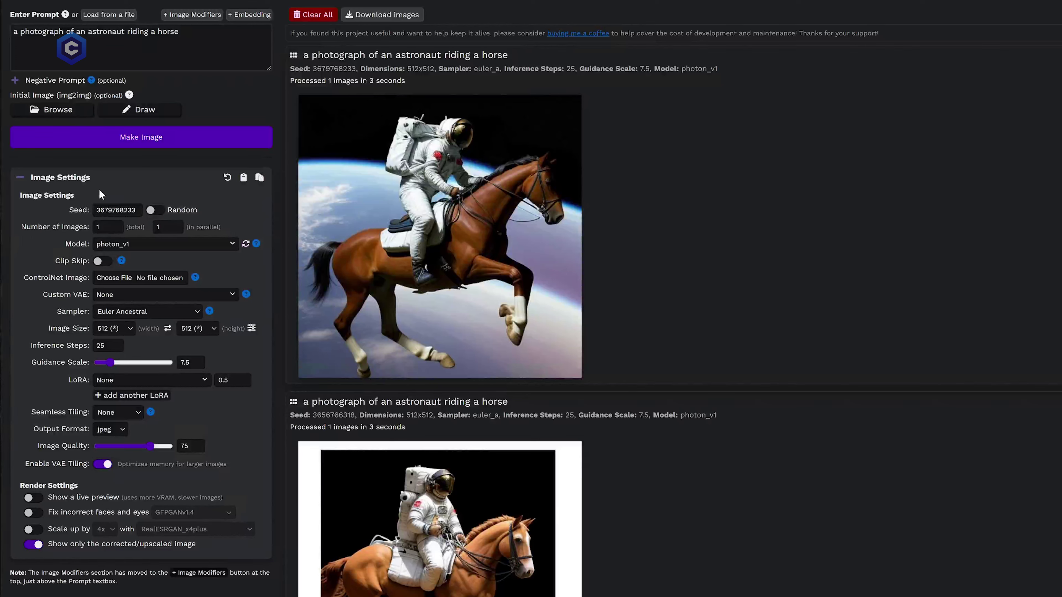
Step: Set the number of images to 2 total and 2 in parallel, generate them and compare the results
left_click(94, 230)
key("Up")
key("Tab")
key("Up")
left_click(169, 145)
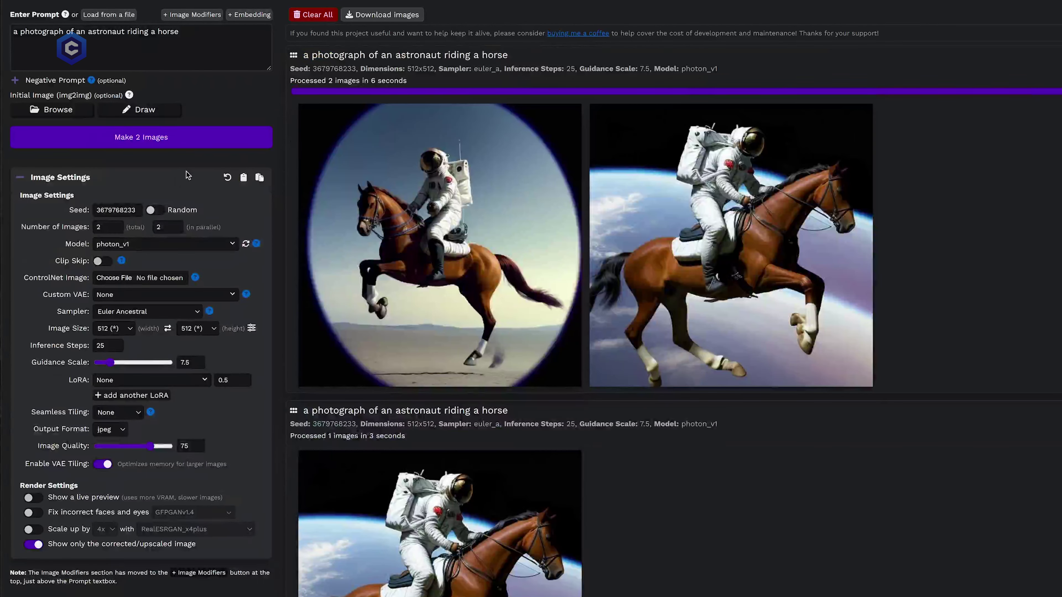
mouse_move(496, 276)
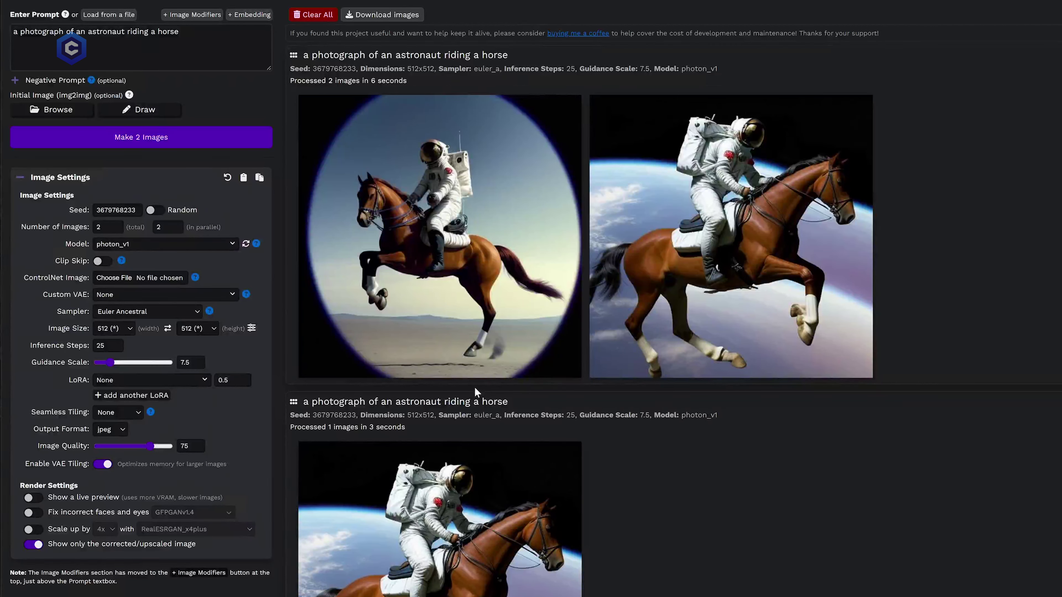
mouse_move(484, 568)
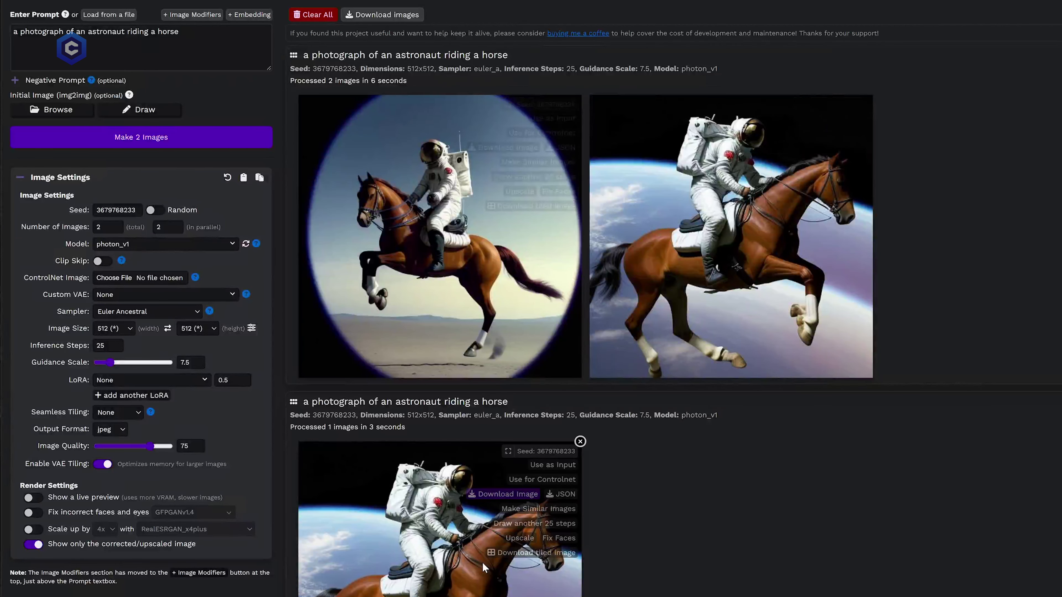
mouse_move(525, 386)
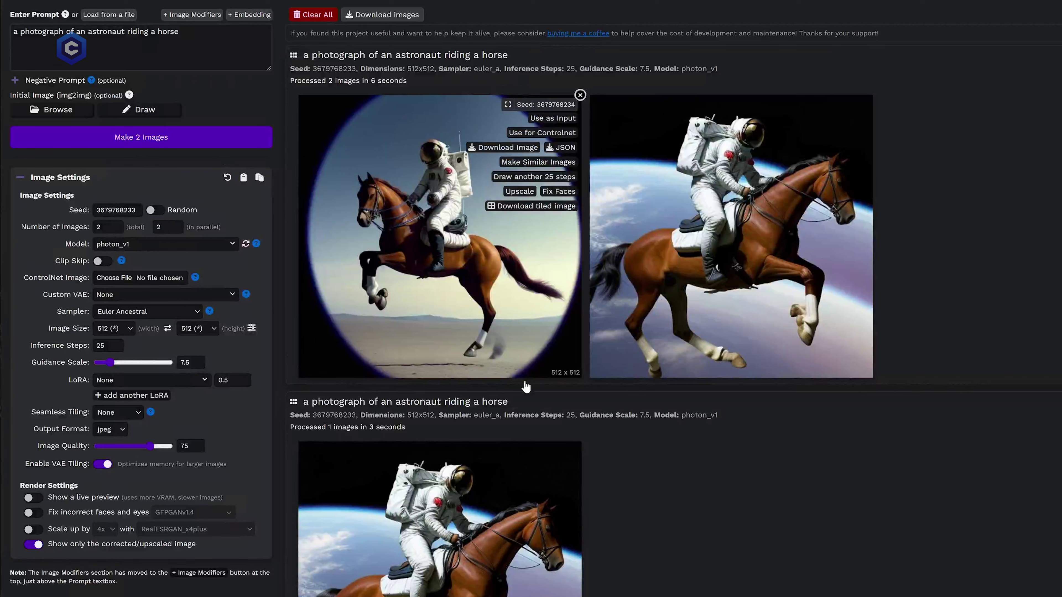
mouse_move(748, 146)
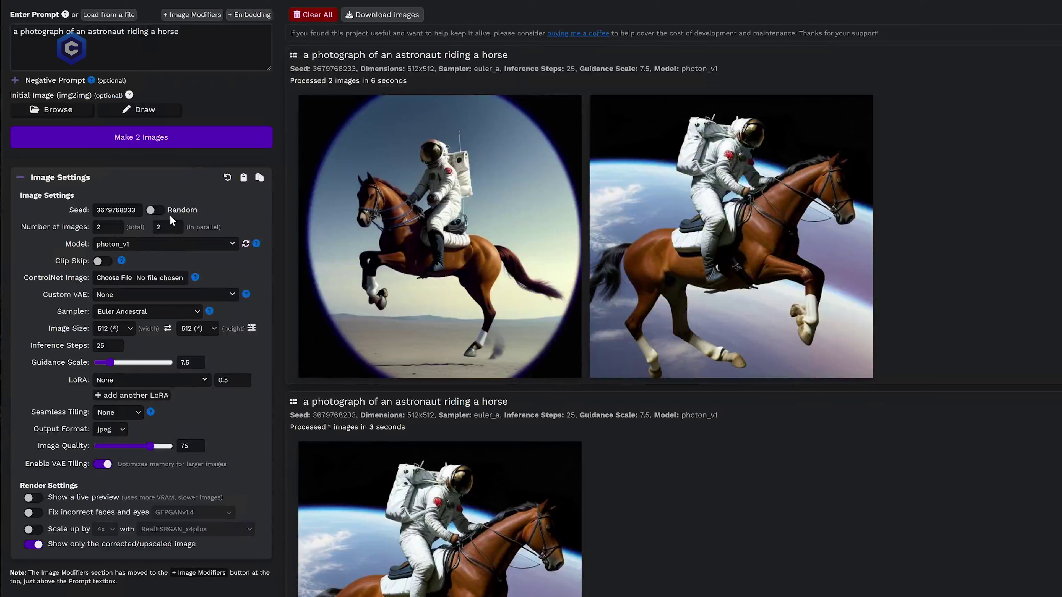
Step: Switch the model to revAnimated_v122EOL, generate two astronaut images and compare them
left_click(232, 246)
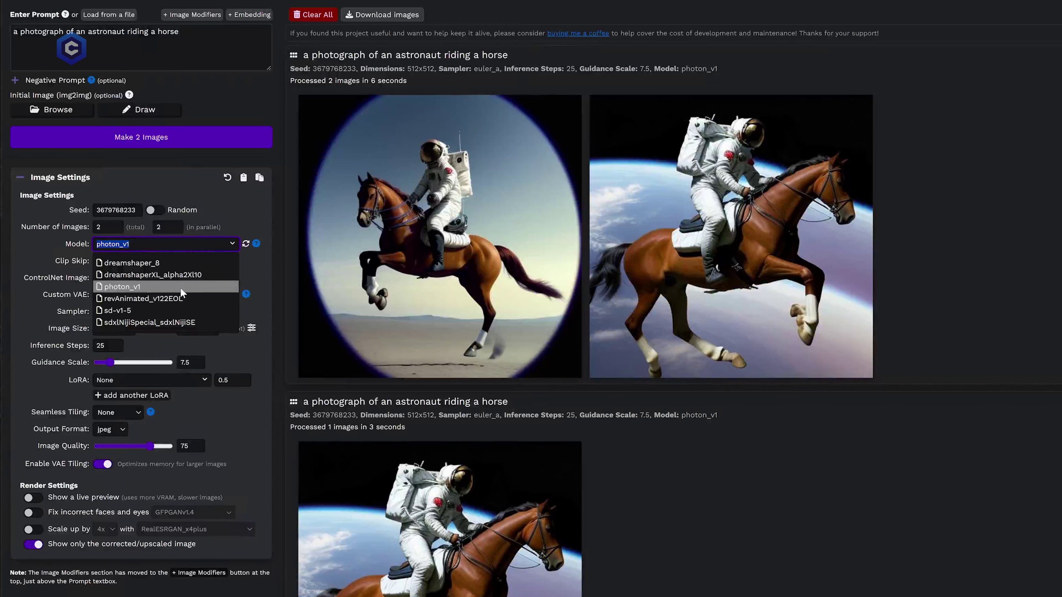
left_click(167, 299)
left_click(145, 142)
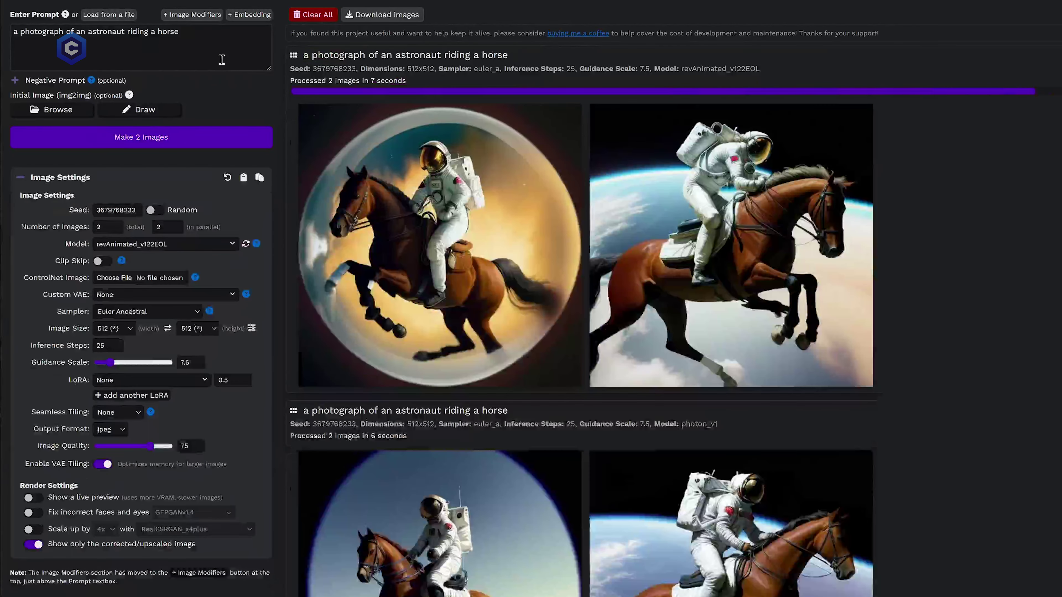
mouse_move(428, 180)
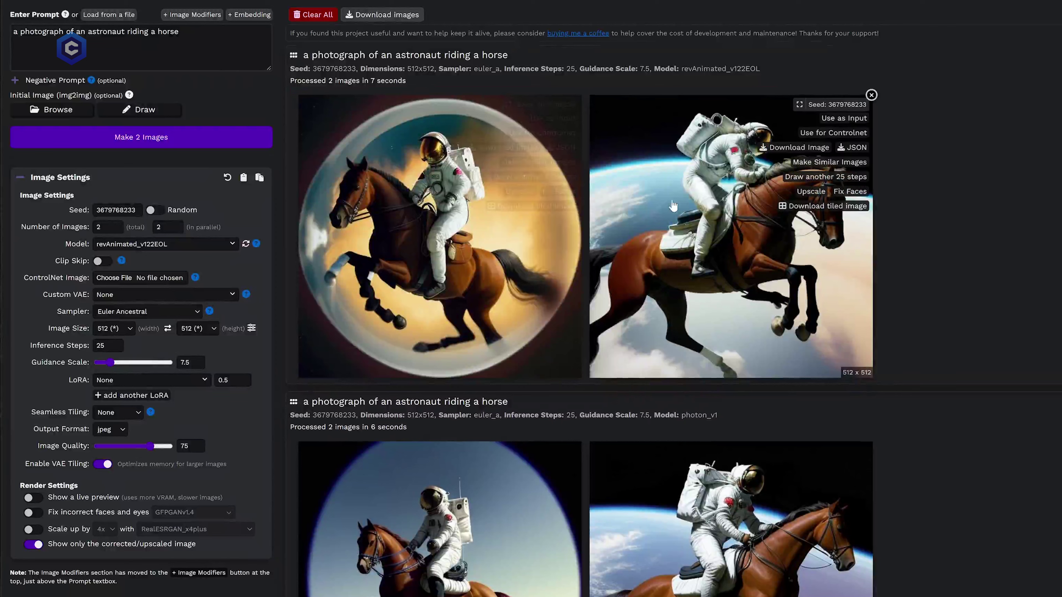
mouse_move(722, 300)
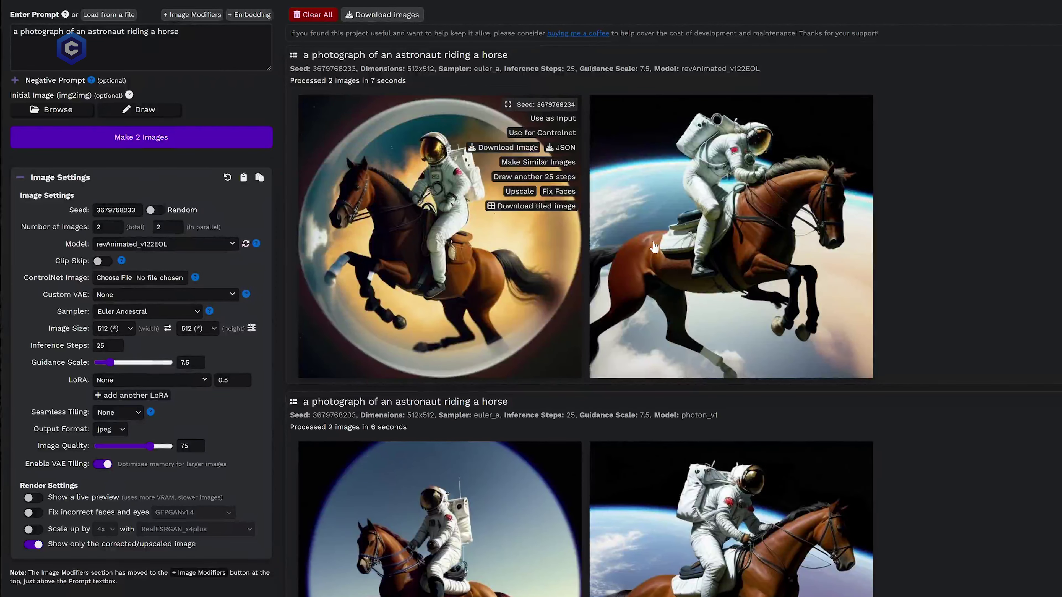
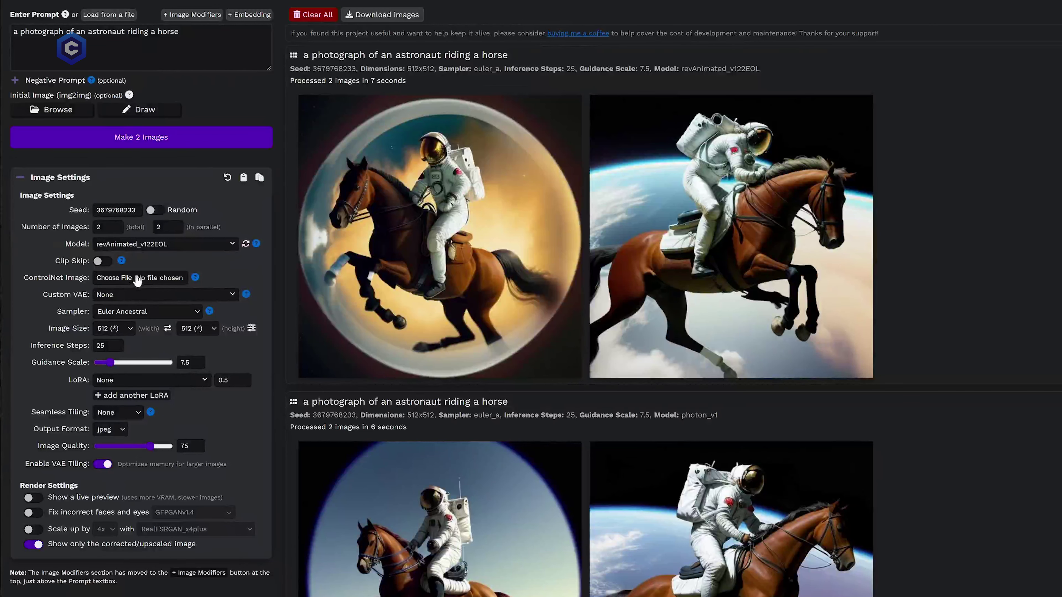
Step: Load the 00060...05.png picture as the ControlNet image and set its filter to OpenPose
left_click(125, 280)
double_click(243, 14)
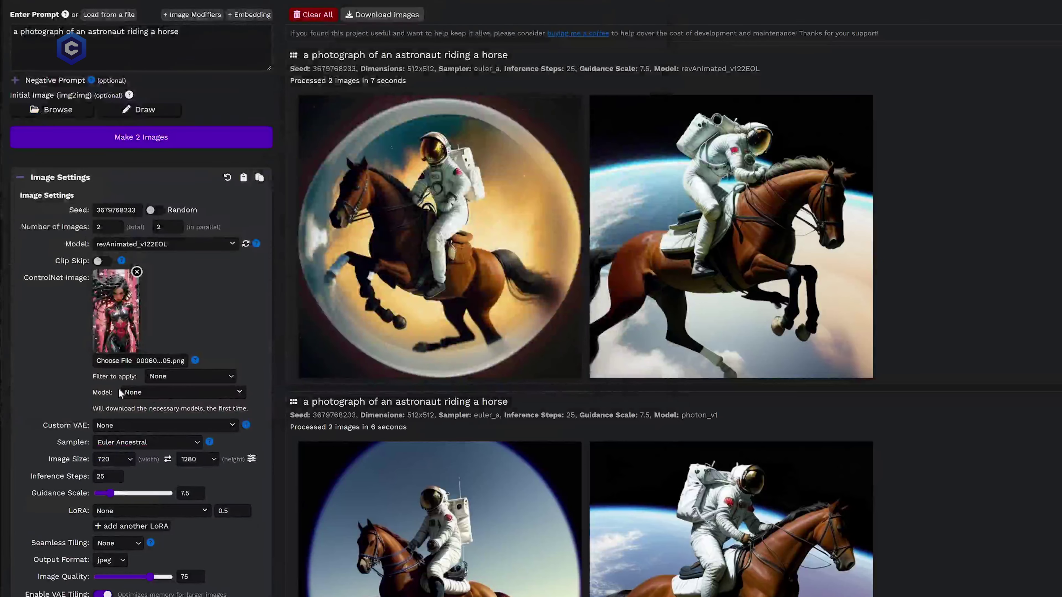
left_click(228, 378)
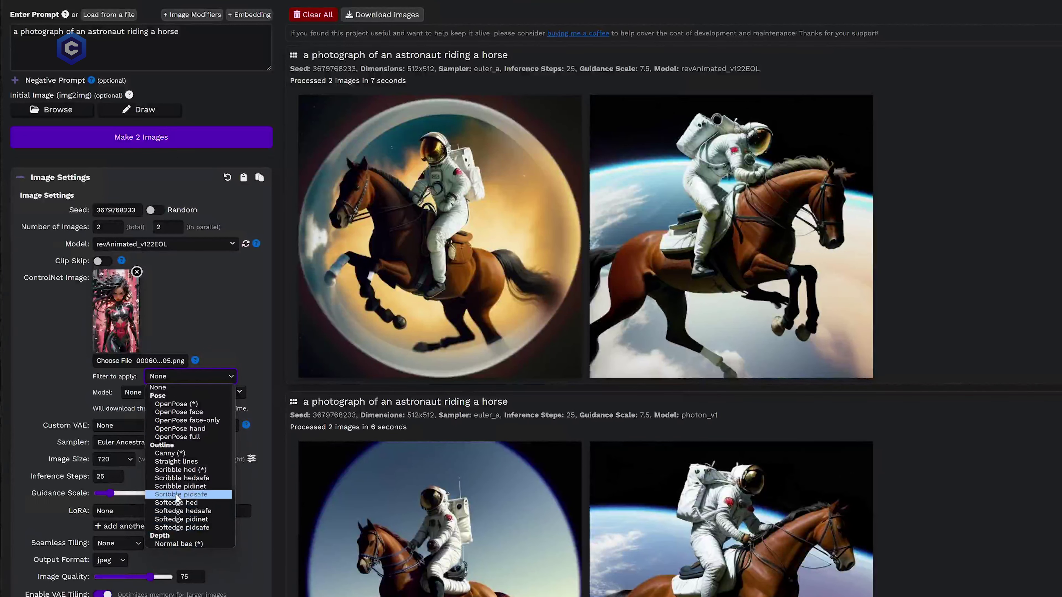
left_click(191, 405)
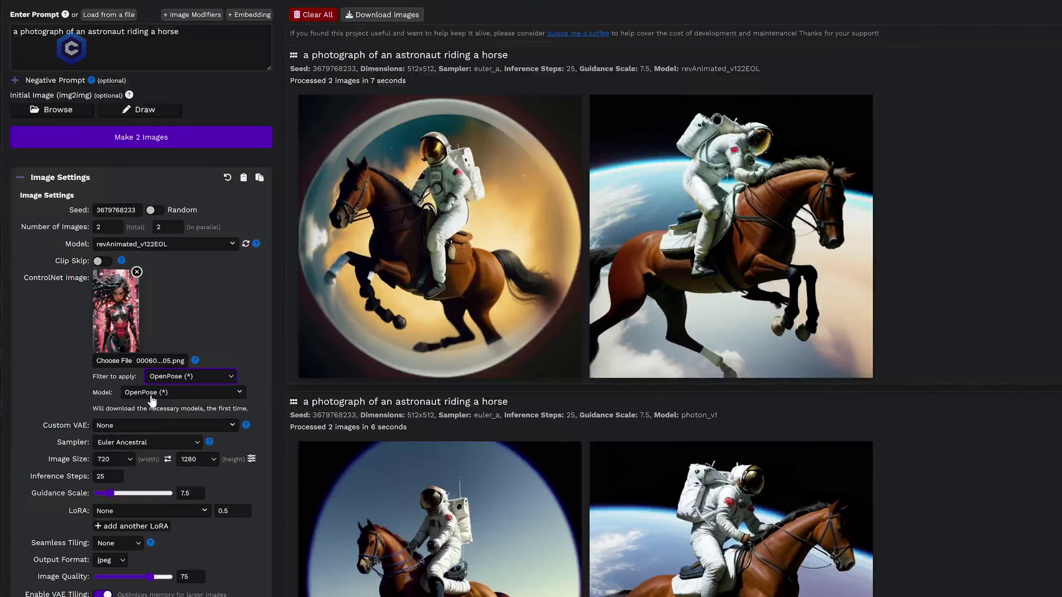
Step: Try the Canny and Straight lines filters on the ControlNet image and remove that image
left_click(217, 378)
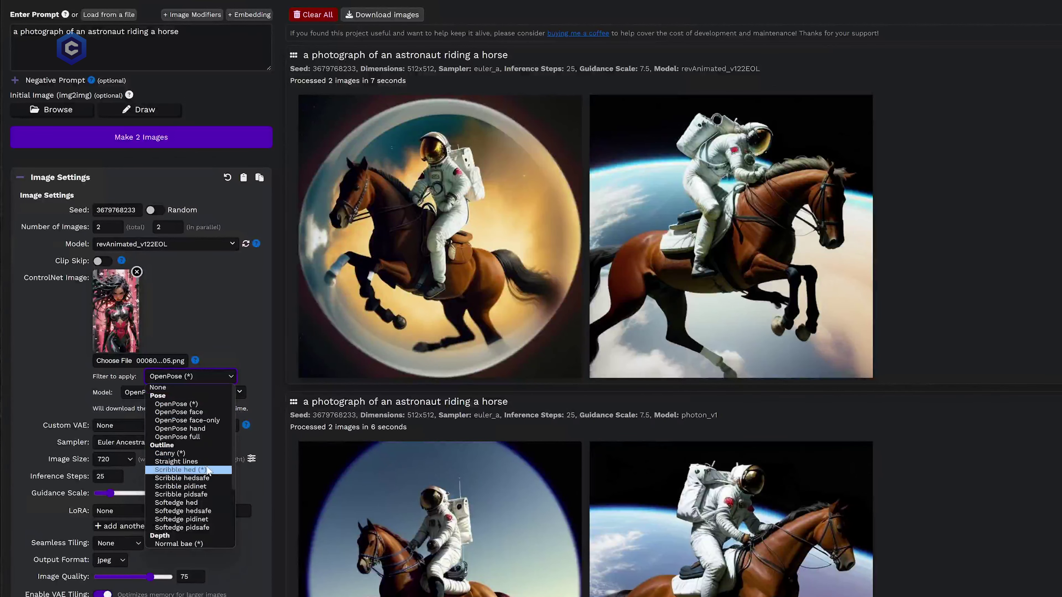
left_click(201, 453)
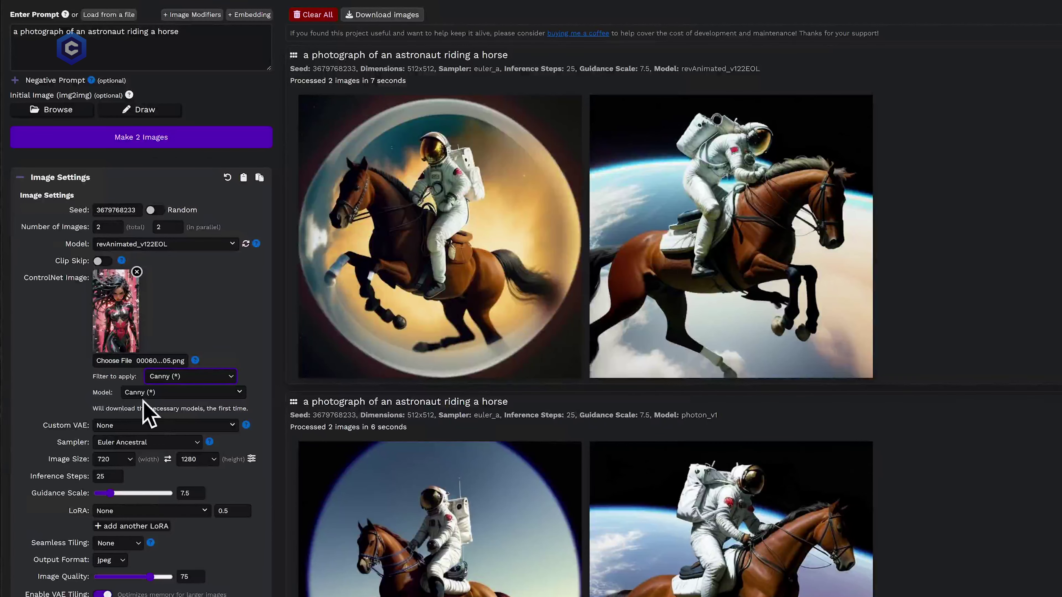
left_click(212, 379)
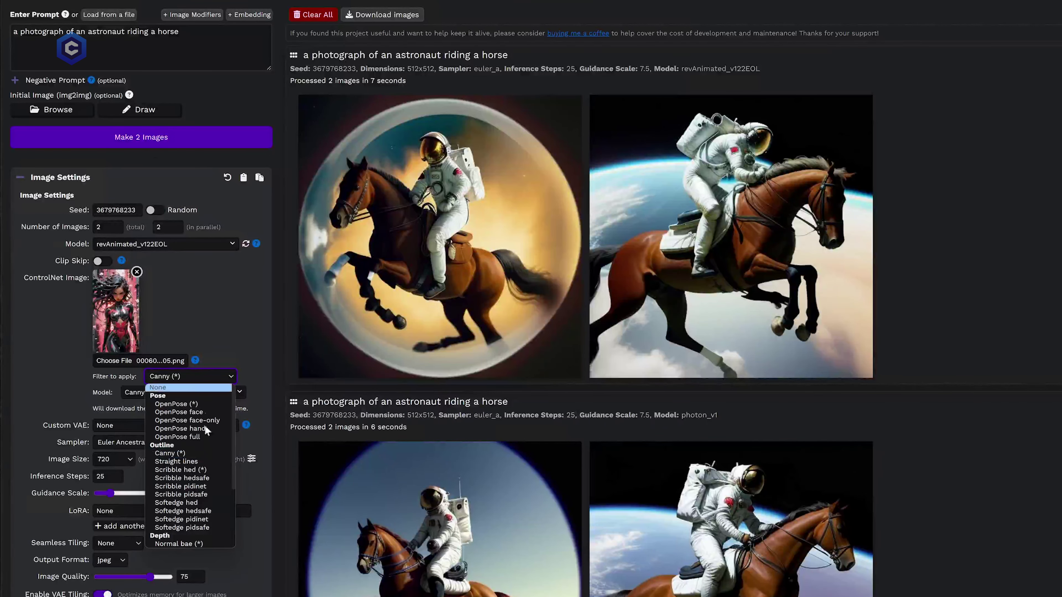
left_click(198, 463)
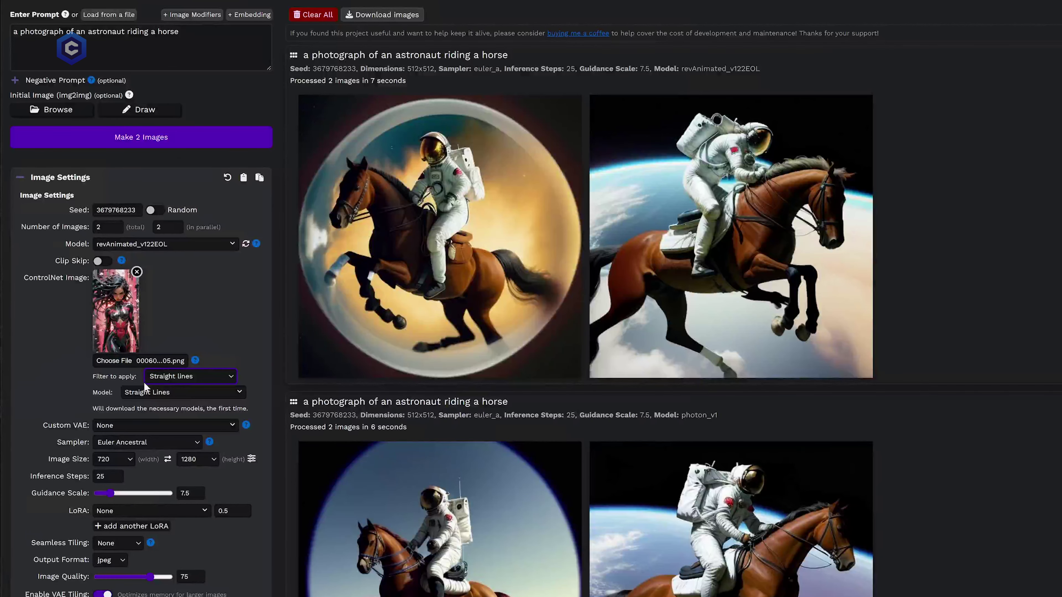
left_click(137, 272)
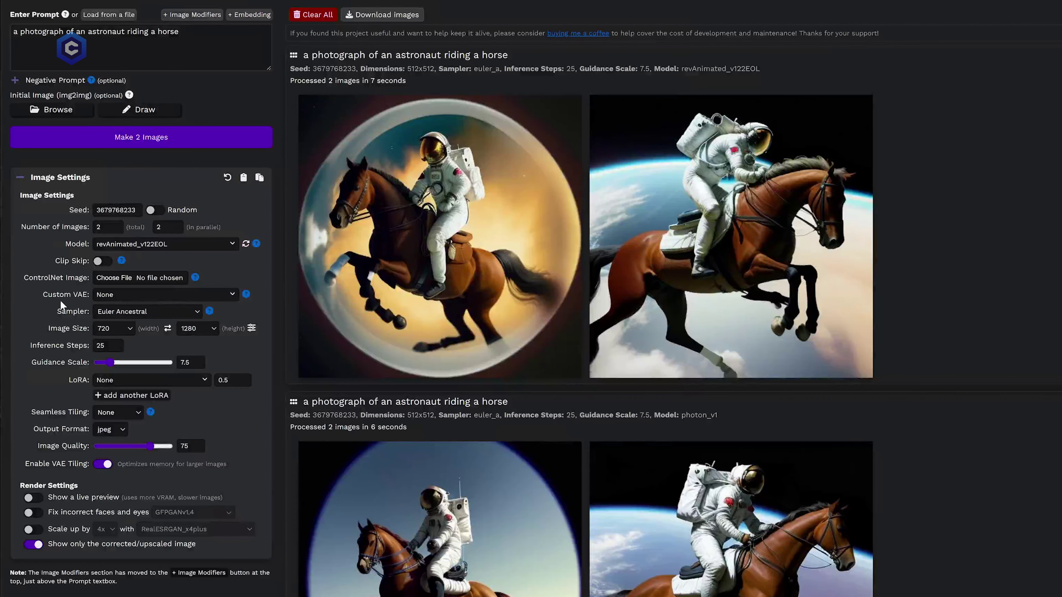
Step: Set the custom VAE to vae-ft-mse-840000-ema-pruned and generate two images with it
left_click(234, 295)
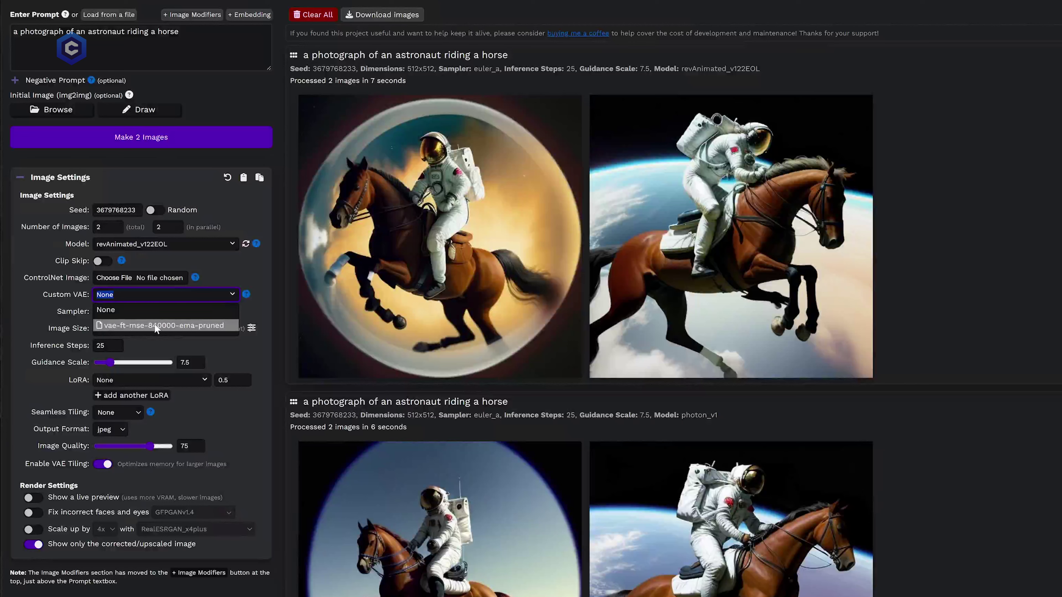
left_click(200, 326)
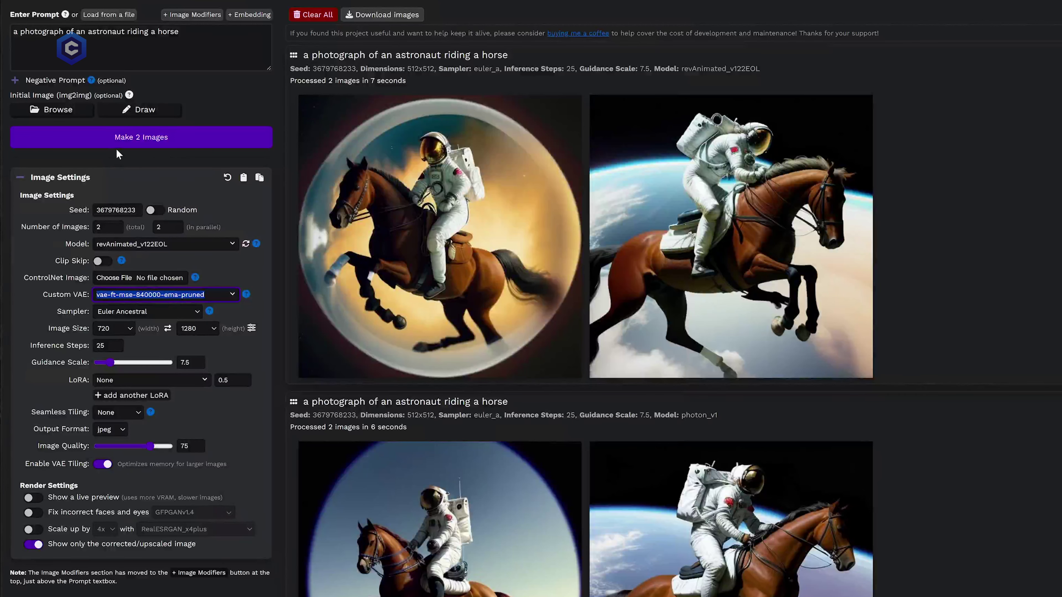
left_click(150, 133)
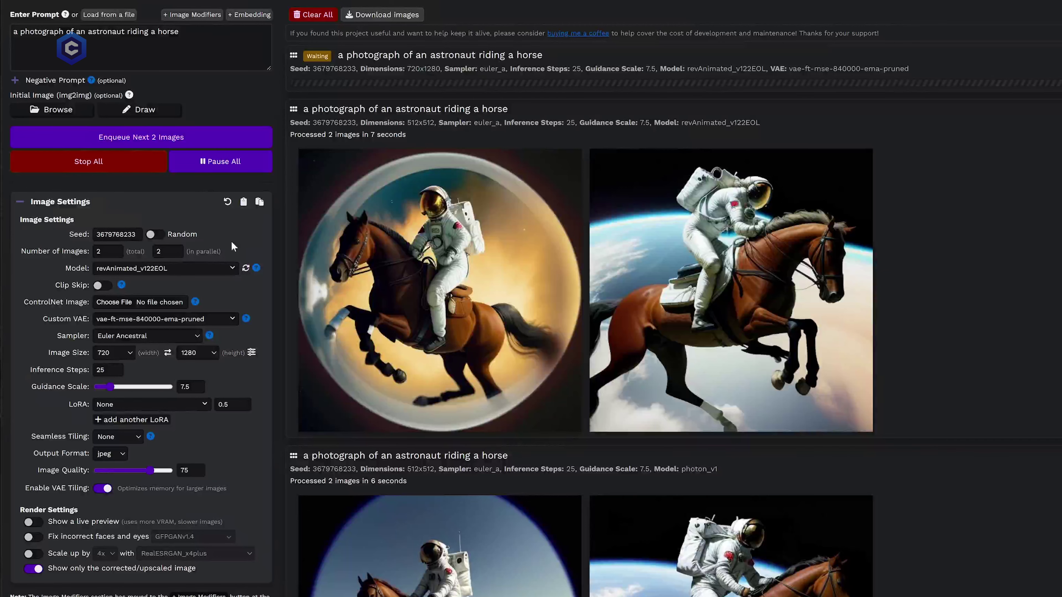
Step: Set the number of images to 1 total and 1 in parallel
left_click(115, 254)
key("Tab")
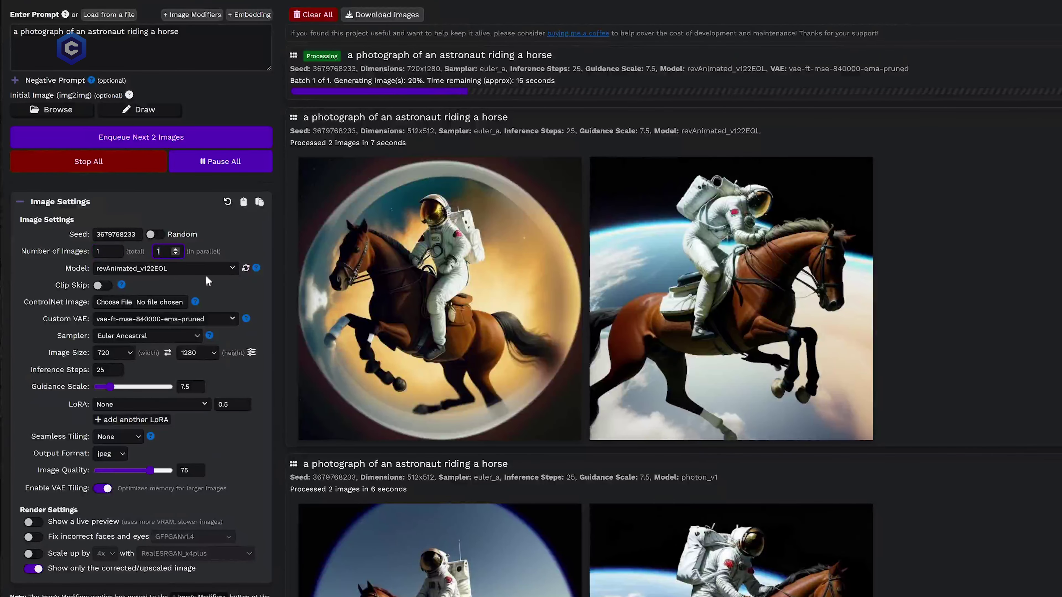
left_click(231, 231)
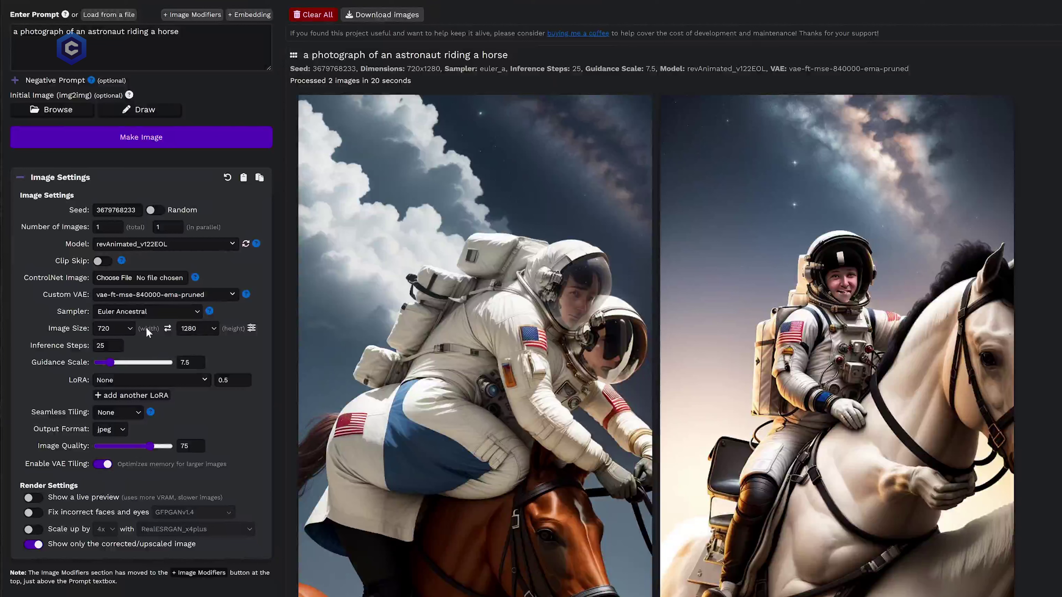
Step: Set the image size to 512 wide by 512 high
left_click(131, 331)
left_click(118, 390)
left_click(213, 330)
left_click(209, 381)
left_click(213, 329)
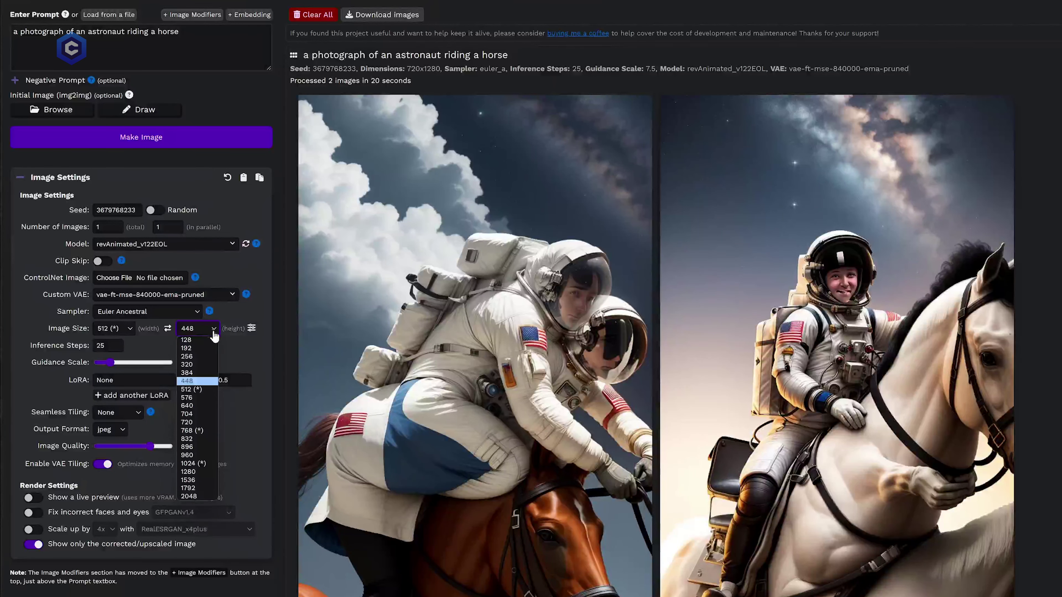
left_click(208, 389)
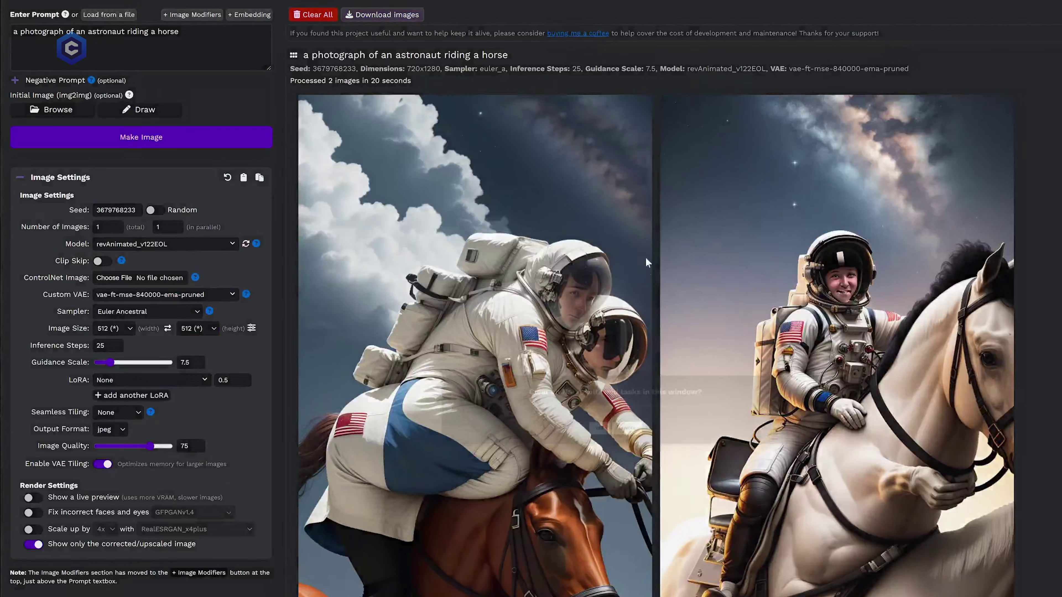
Step: Request clearing all generated results and cancel the confirmation
left_click(312, 14)
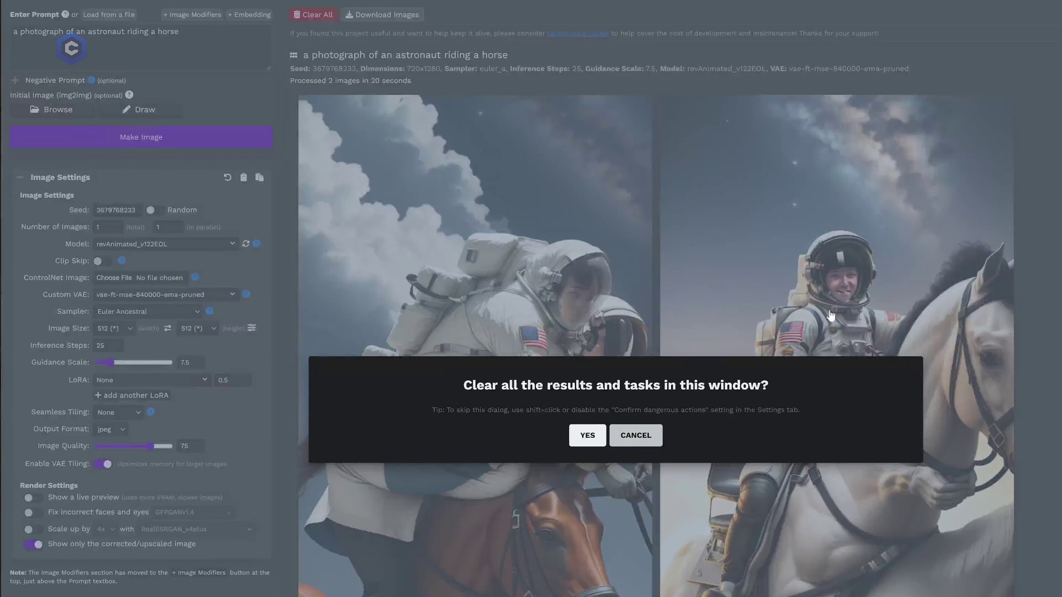
key("Escape")
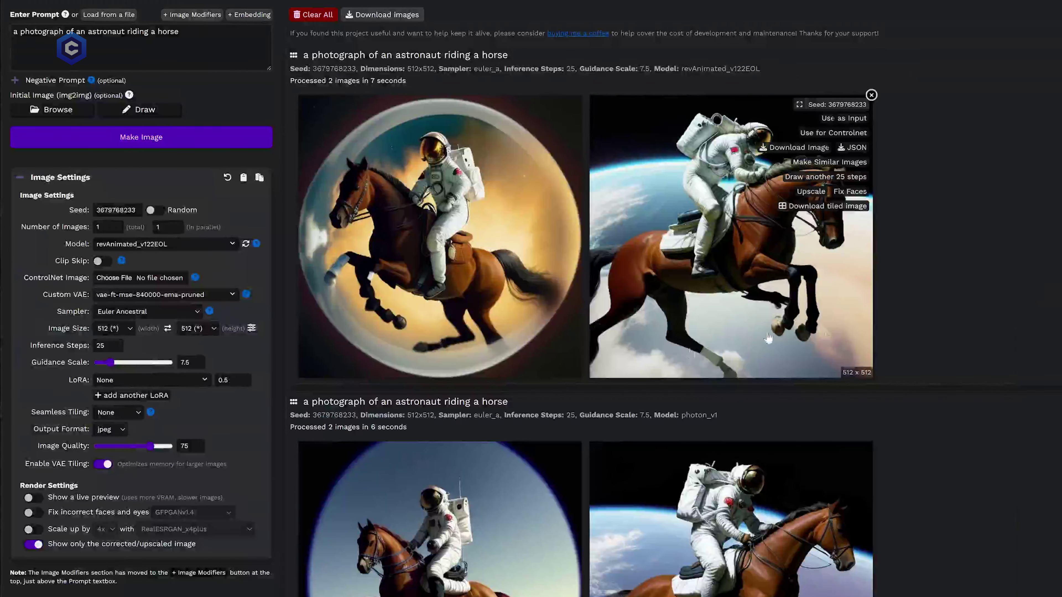
Step: Generate one 512 by 512 image of the astronaut prompt with the Euler Ancestral sampler and the custom VAE
left_click(194, 138)
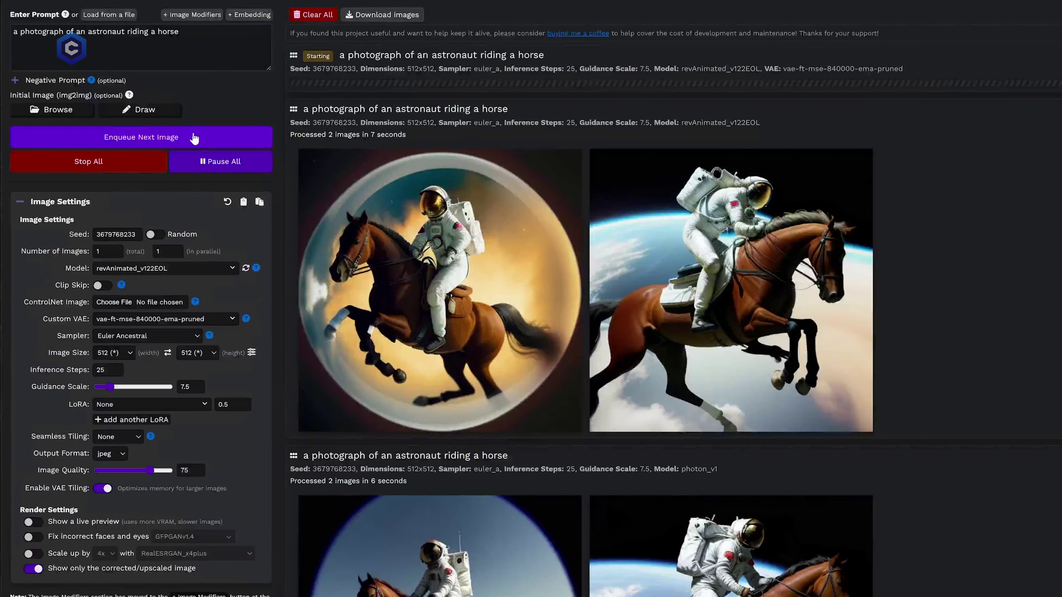
mouse_move(680, 341)
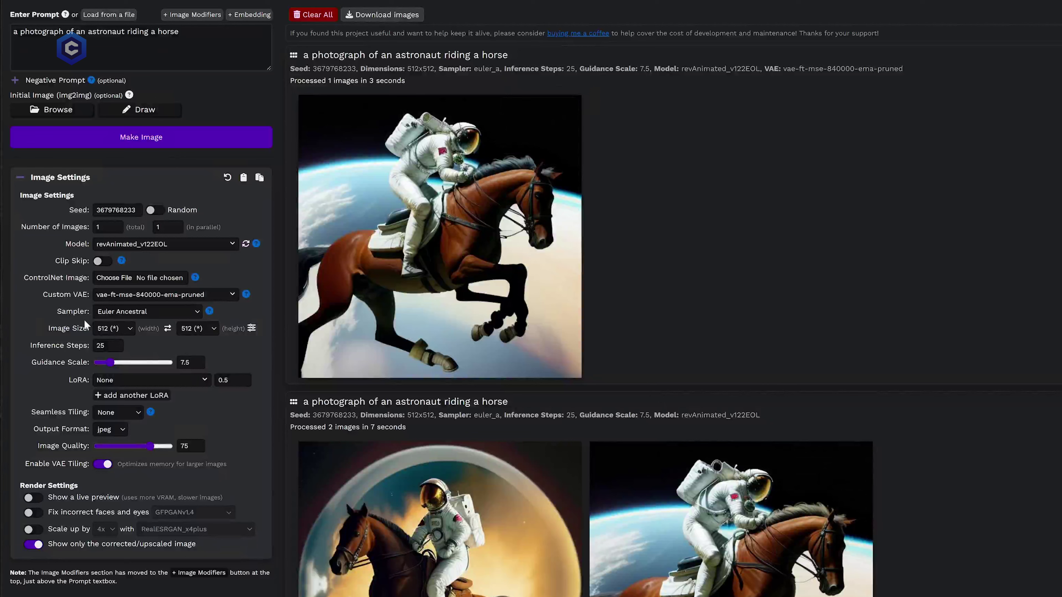
Step: Set the sampler to DPM++ 2m (Karras) and generate an image with it
left_click(179, 316)
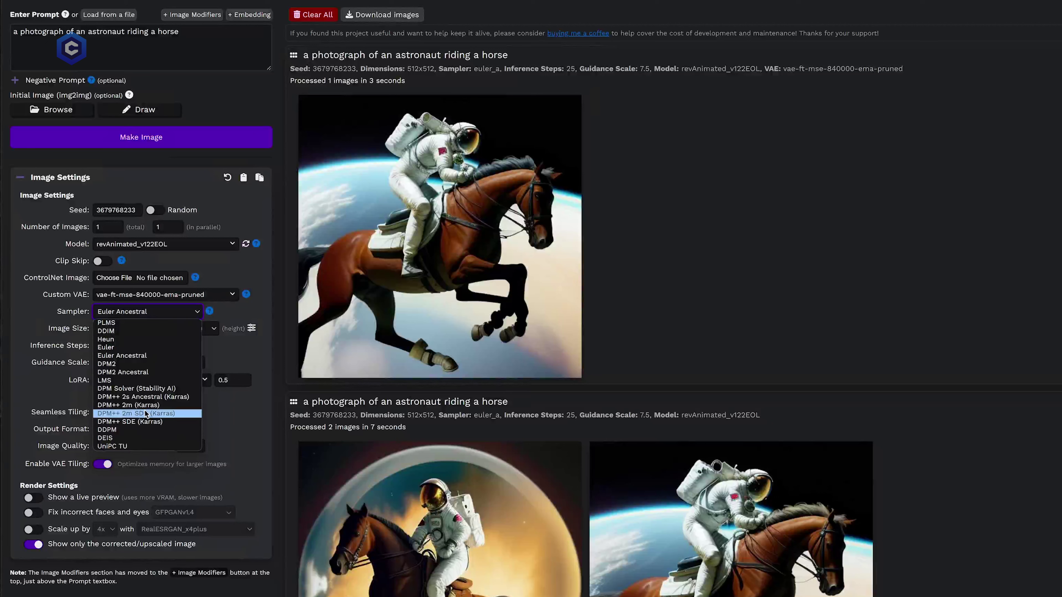
left_click(139, 404)
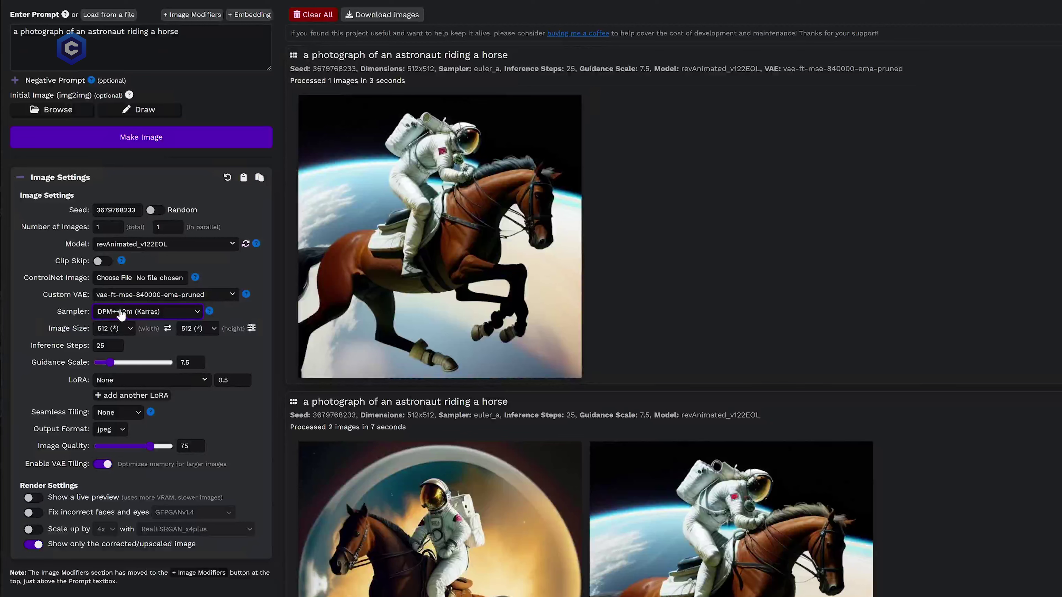
left_click(149, 313)
left_click(228, 350)
left_click(142, 138)
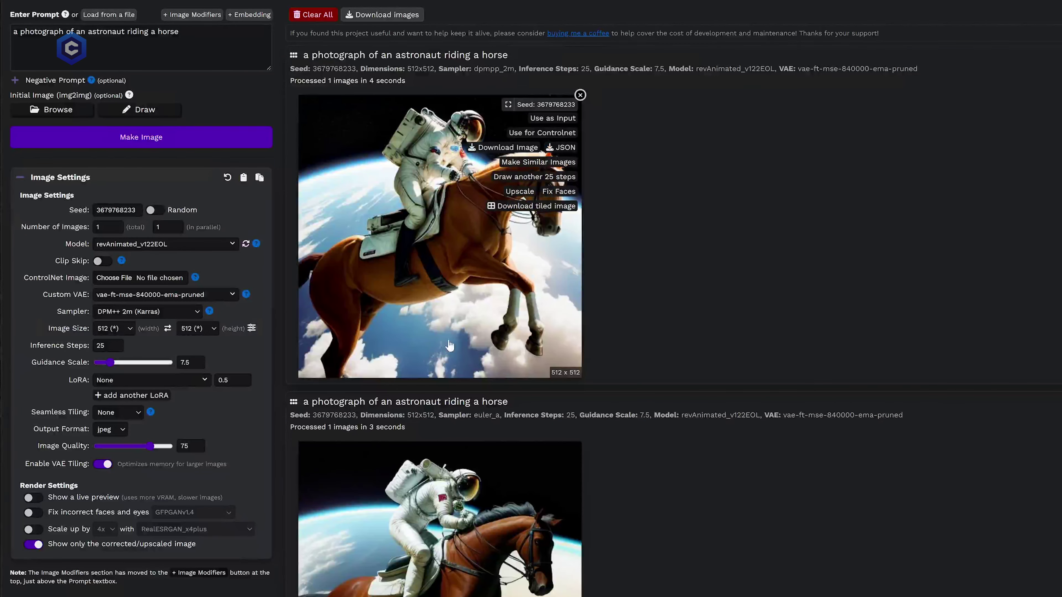
mouse_move(540, 216)
mouse_move(574, 228)
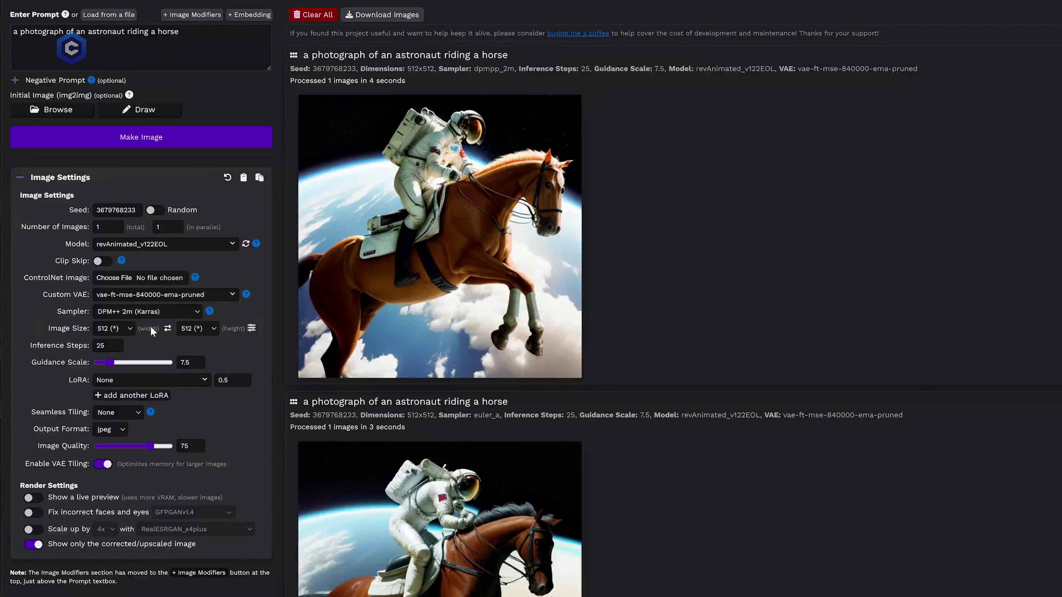
Step: Review the available image width and height values without changing the size
left_click(137, 330)
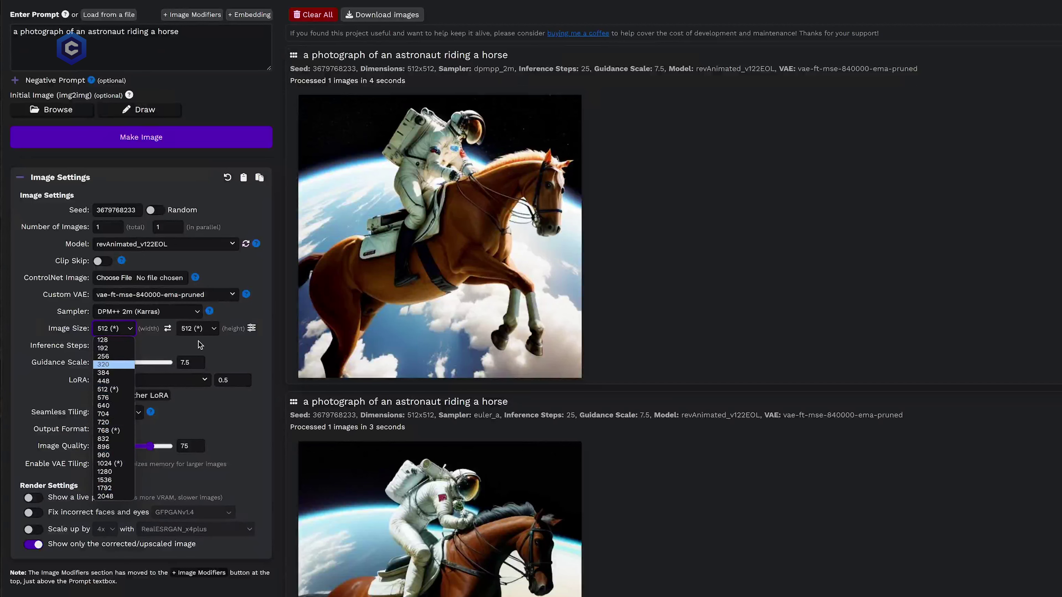
left_click(198, 330)
left_click(199, 329)
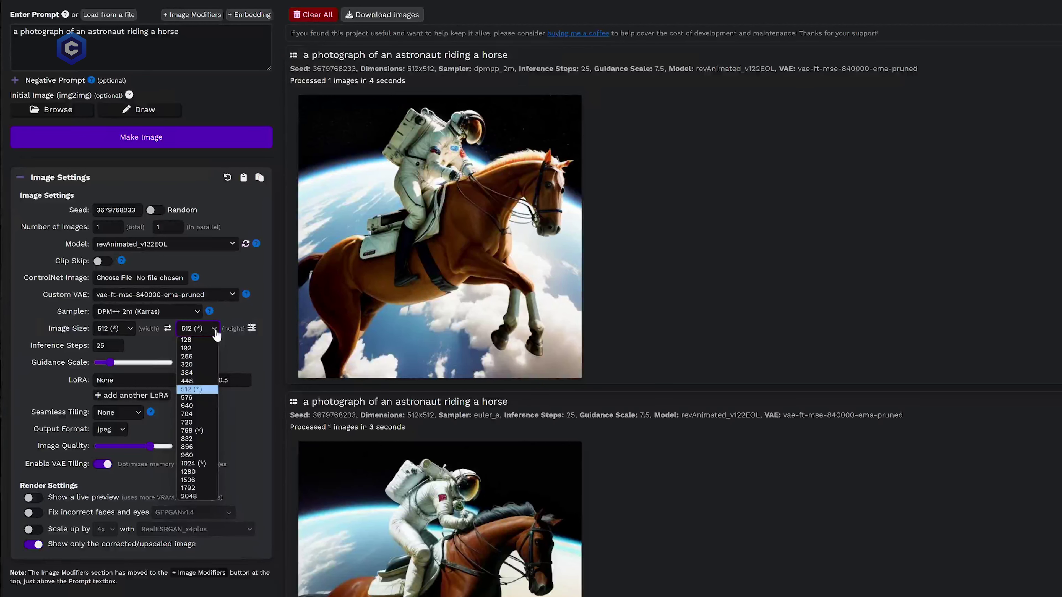
left_click(232, 346)
left_click(132, 329)
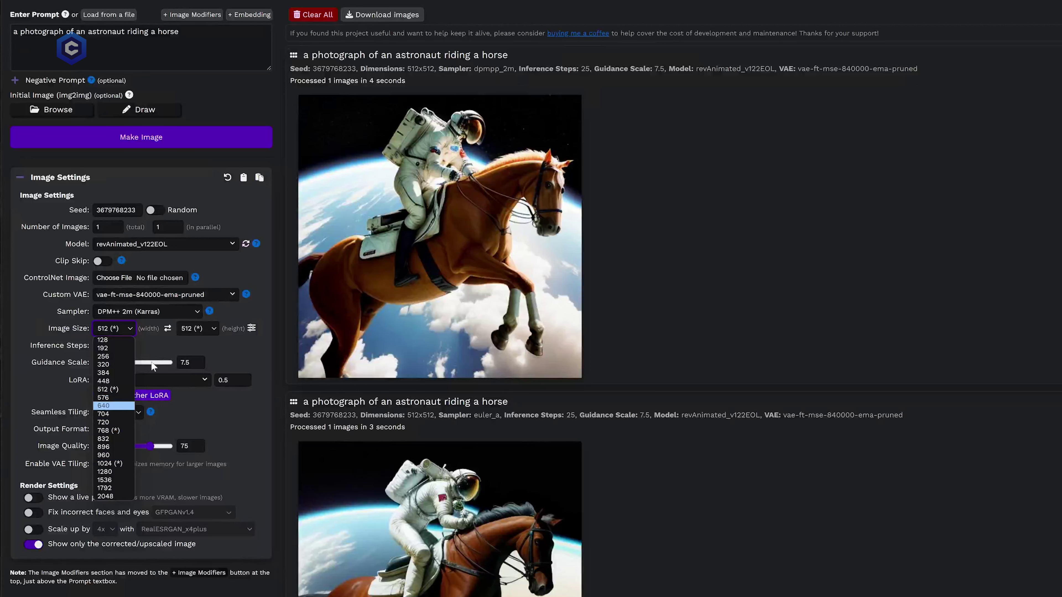
left_click(167, 346)
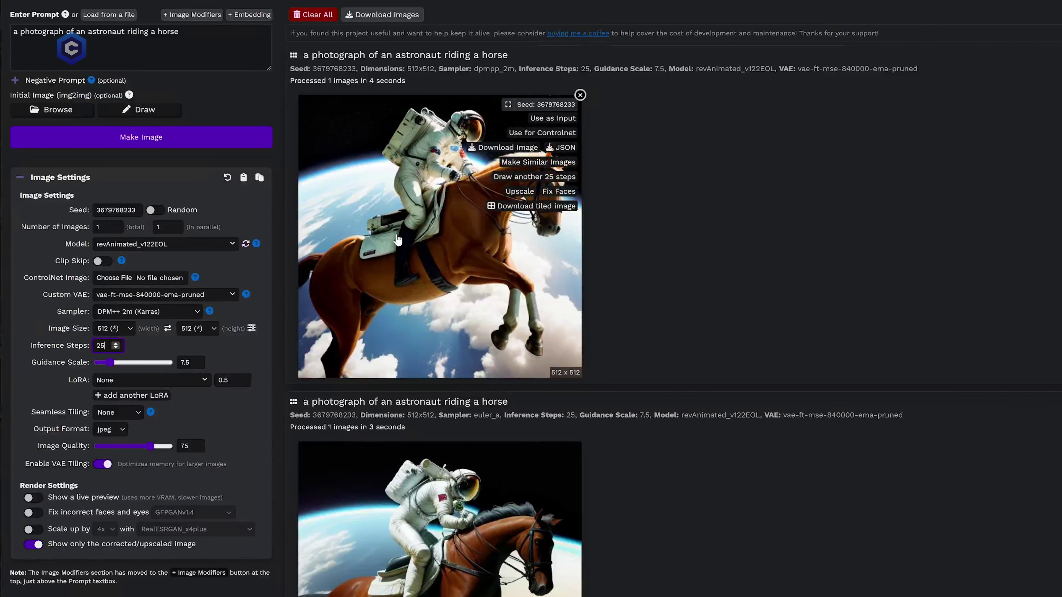
Step: Set the inference steps to 30 and generate an image for comparison
left_click_drag(106, 346, 90, 349)
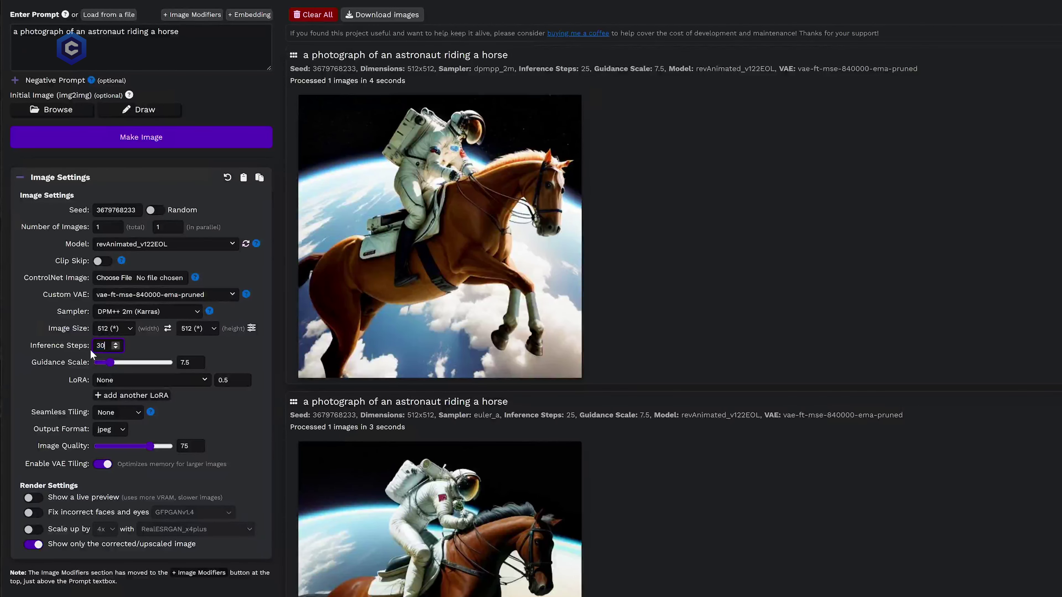
left_click(191, 133)
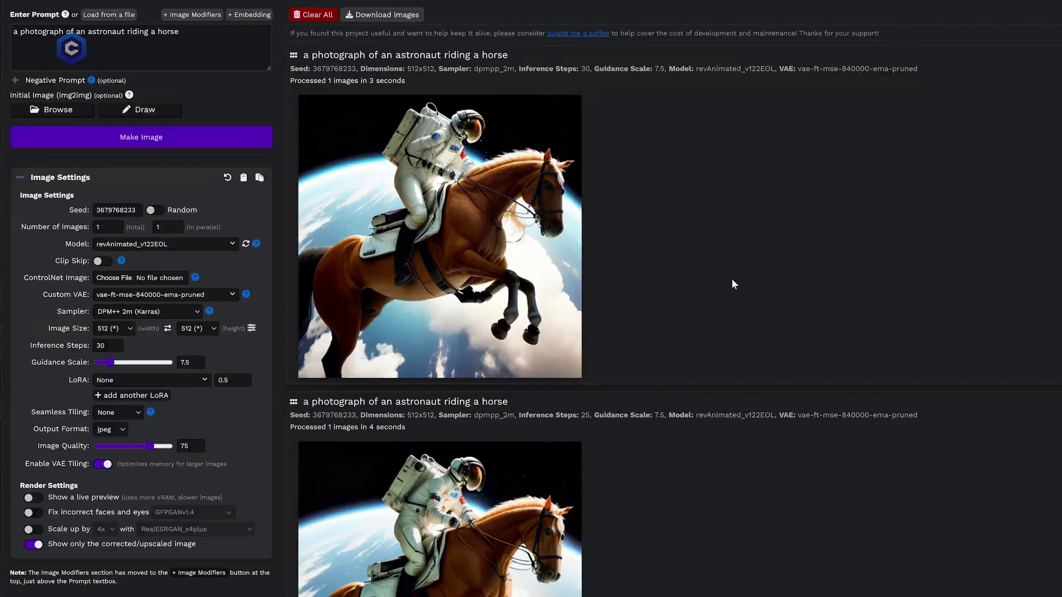
mouse_move(561, 301)
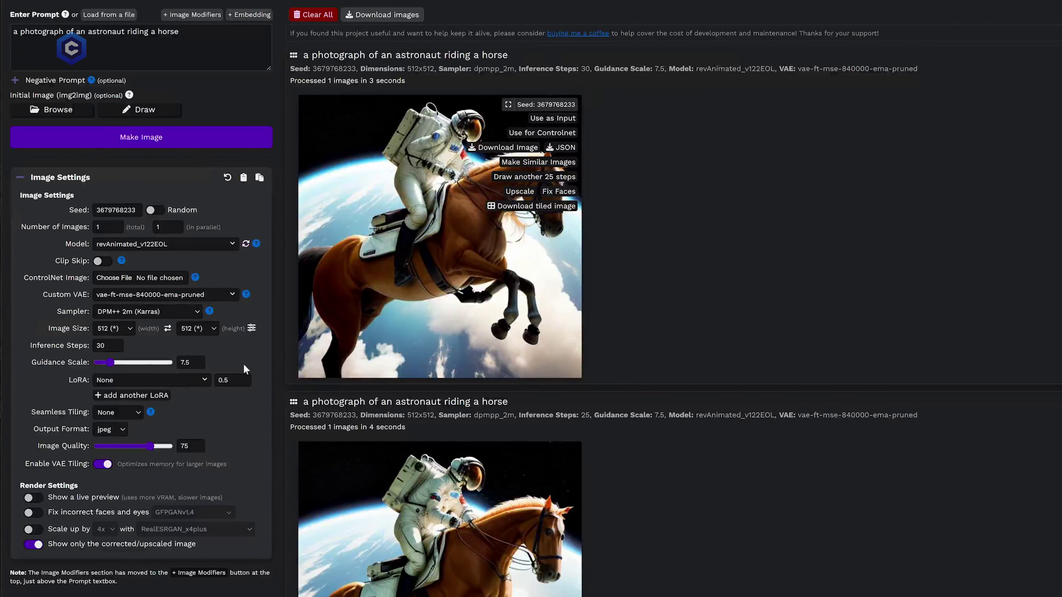
Step: Set the inference steps to 20 and generate another image for comparison
double_click(101, 345)
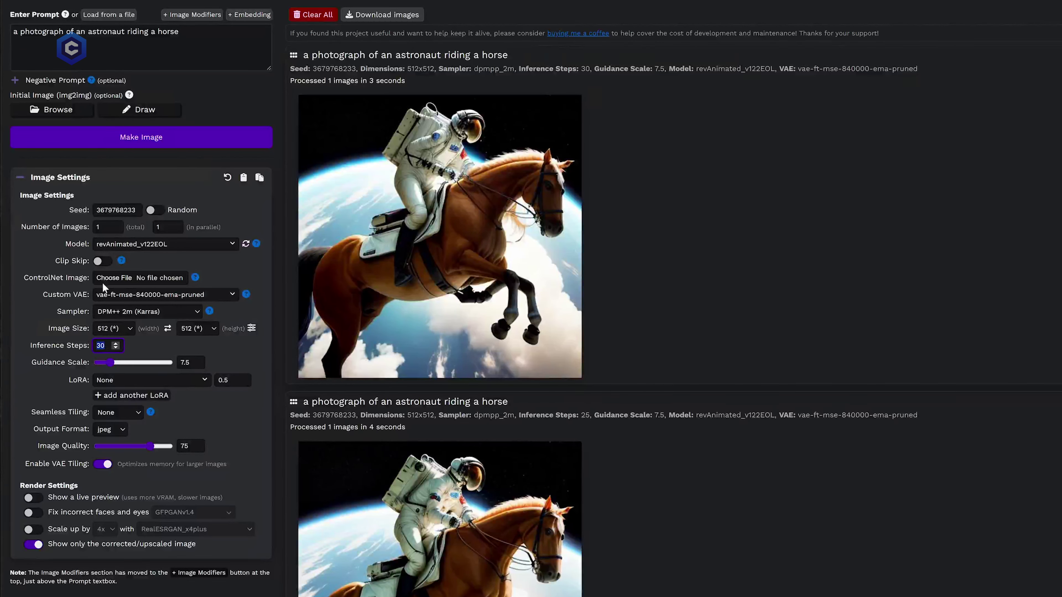
type("20")
left_click(143, 149)
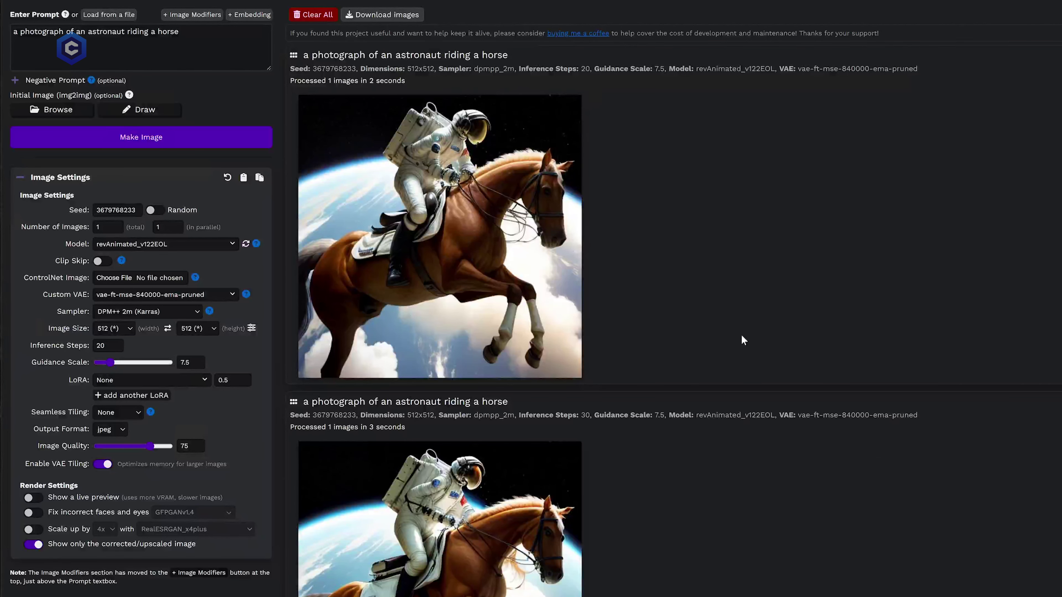
mouse_move(502, 318)
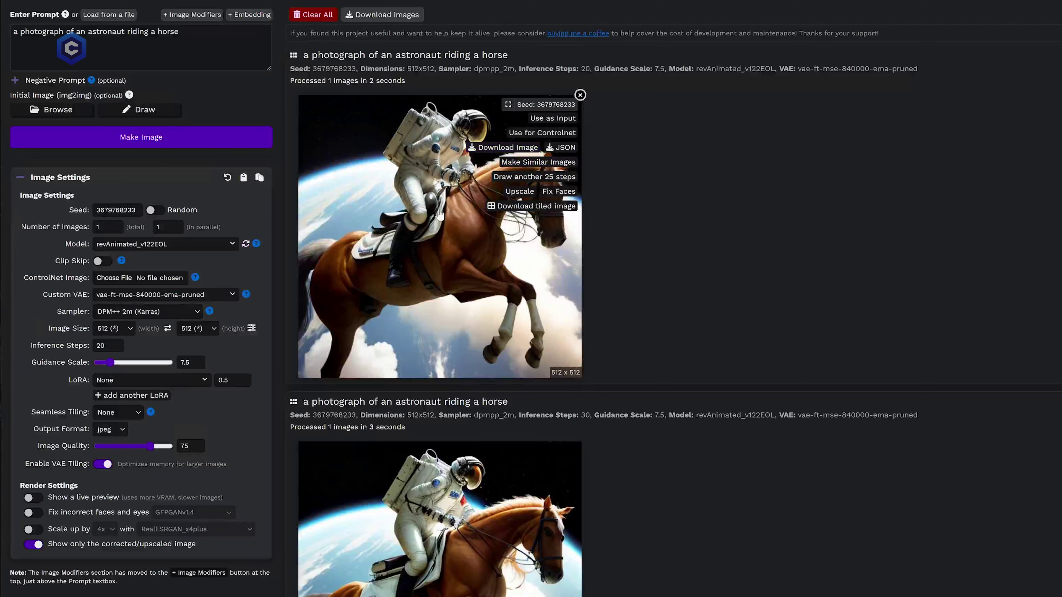
Step: Set the inference steps back to 25
double_click(107, 344)
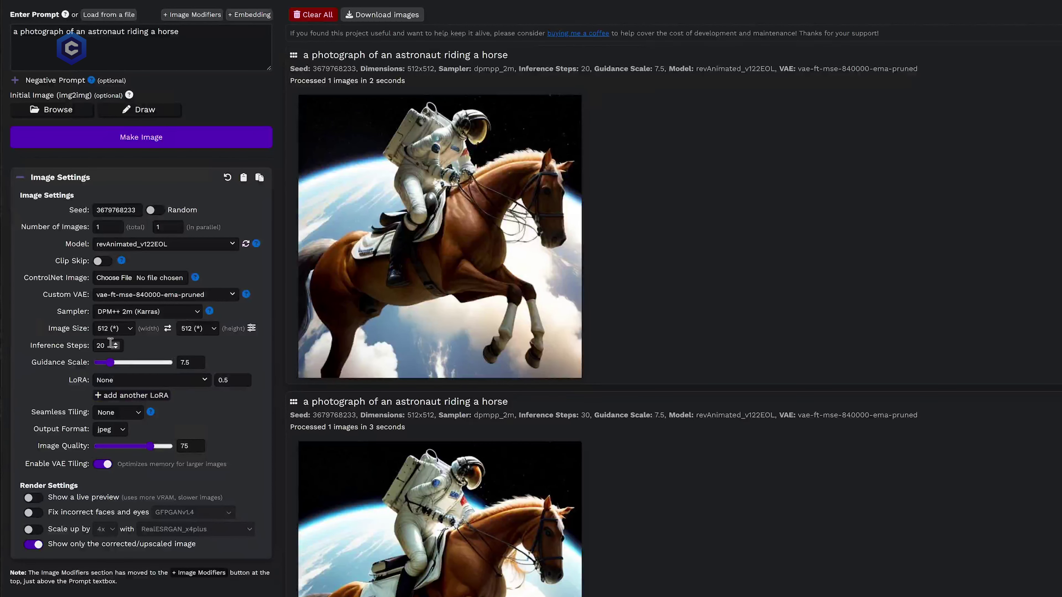
left_click(102, 348)
key("BackSpace")
type("5")
key("Tab")
Step: Set the guidance scale to 10 and generate an image with it
double_click(189, 361)
type("10")
left_click(149, 147)
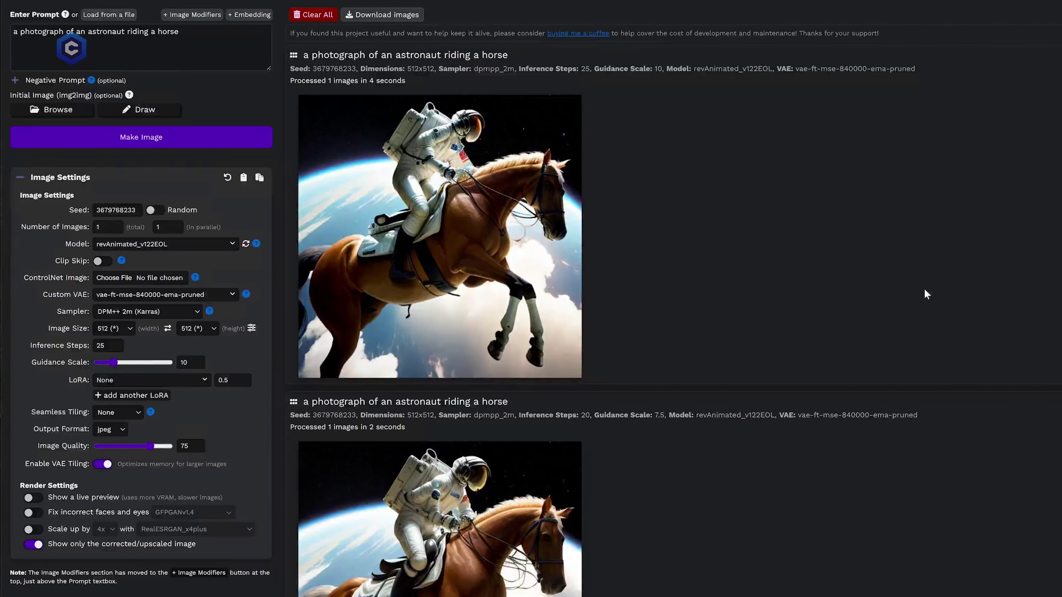
mouse_move(471, 298)
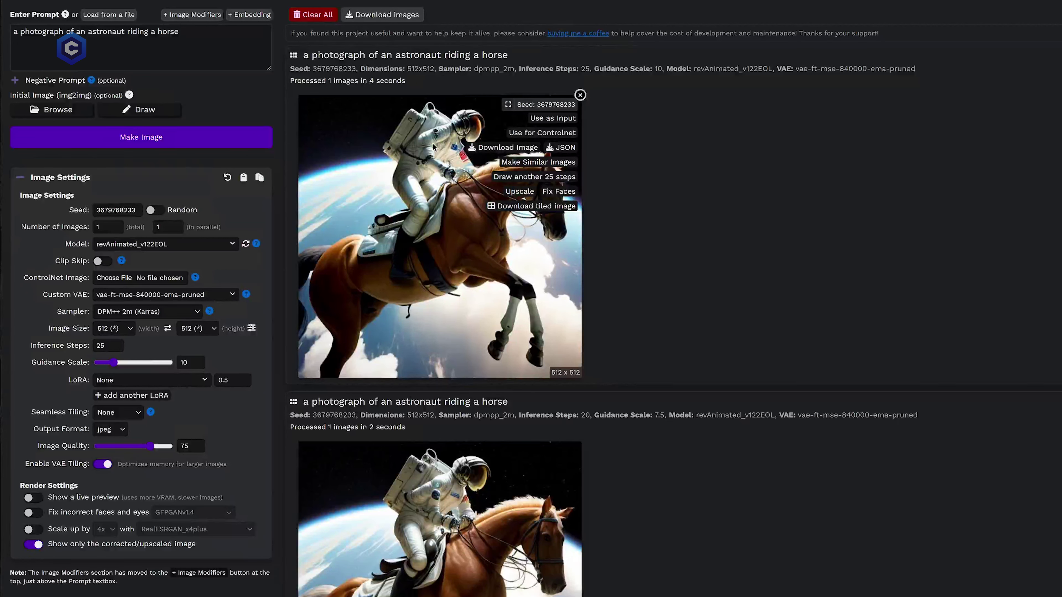
Step: Set the guidance scale back to 7.5
double_click(192, 360)
type("7.5")
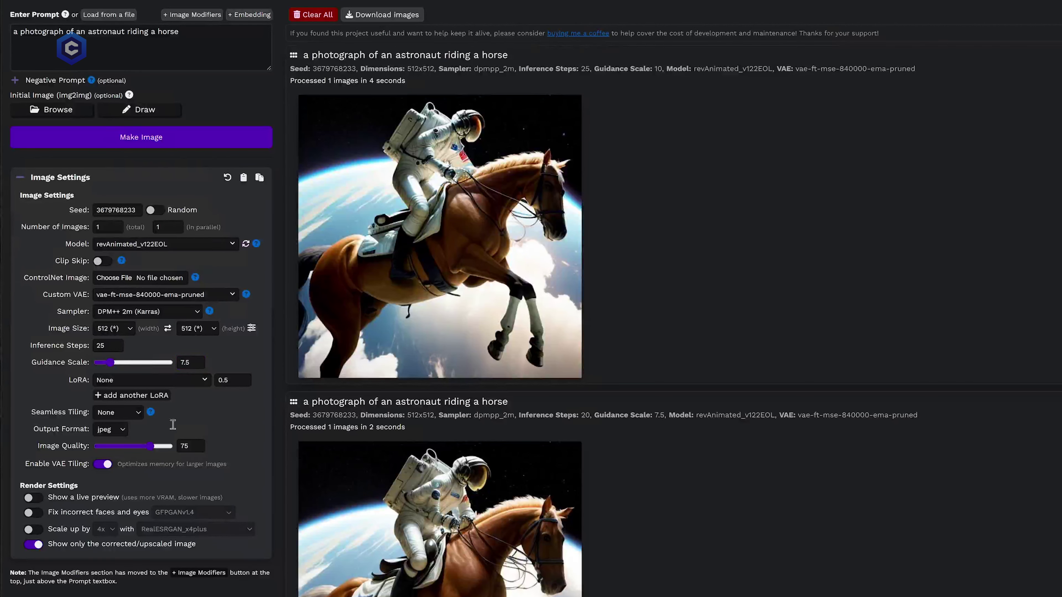
left_click(53, 372)
Step: Review the available LoRA models and select PsyAI_128
left_click(203, 381)
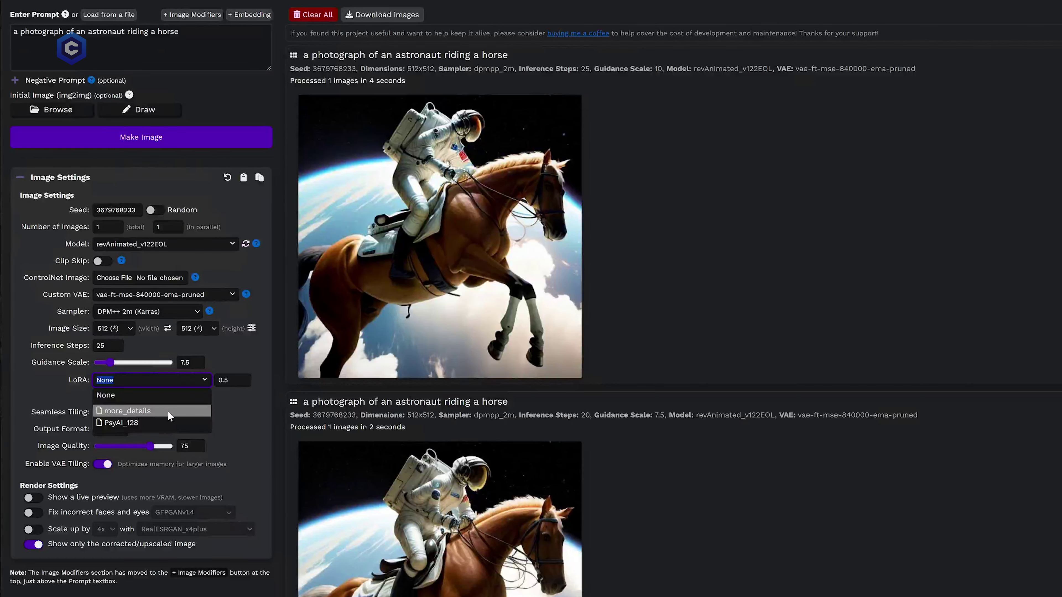
left_click(241, 411)
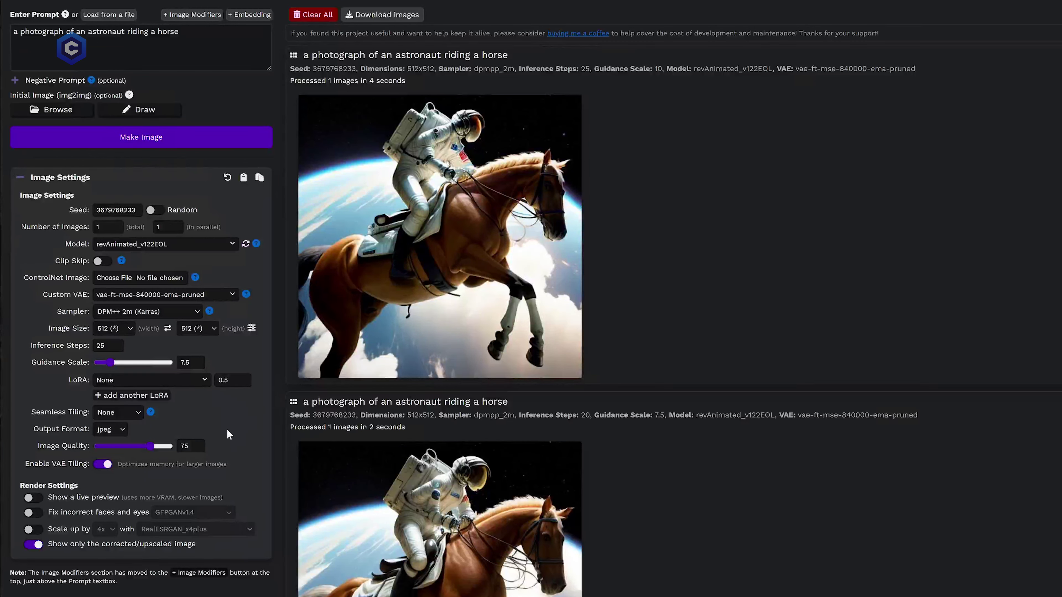
left_click(200, 386)
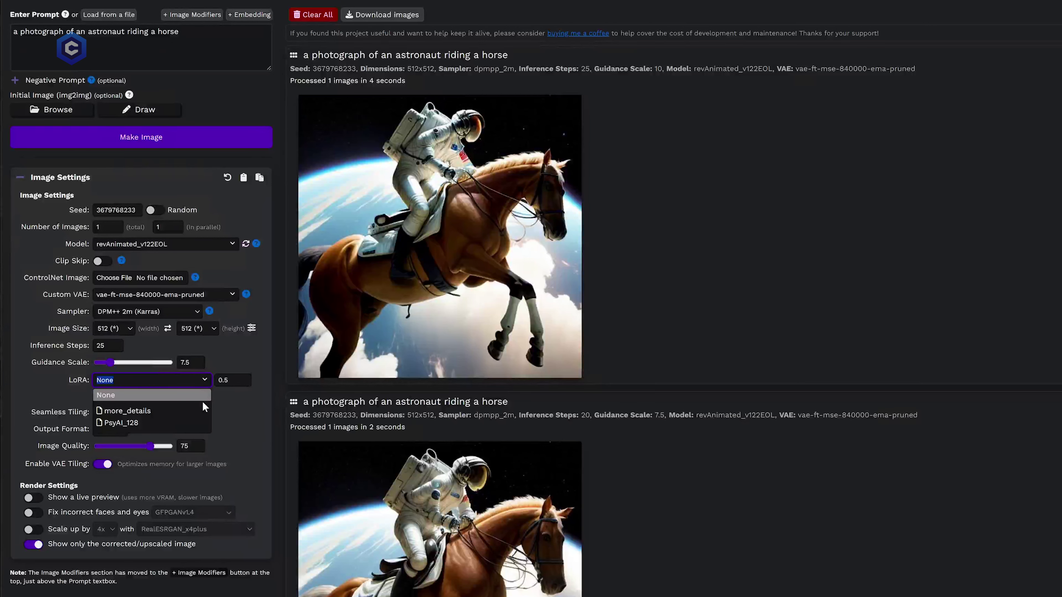
left_click(136, 421)
left_click(181, 404)
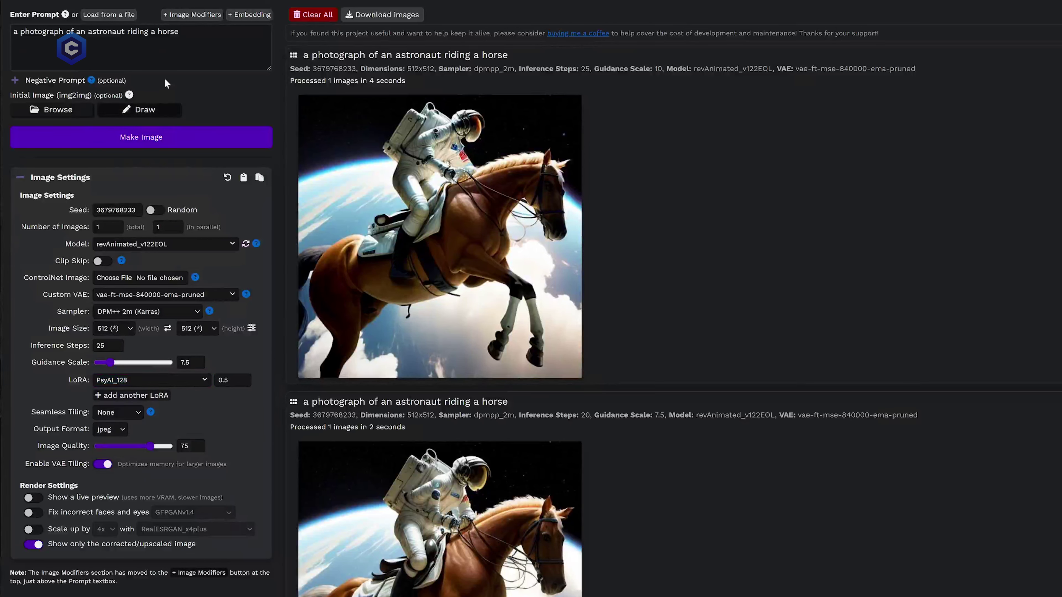
Step: Append ", PSYAI" to the end of the prompt and generate an image with the LoRA applied
left_click(234, 38)
type(", PSYAI")
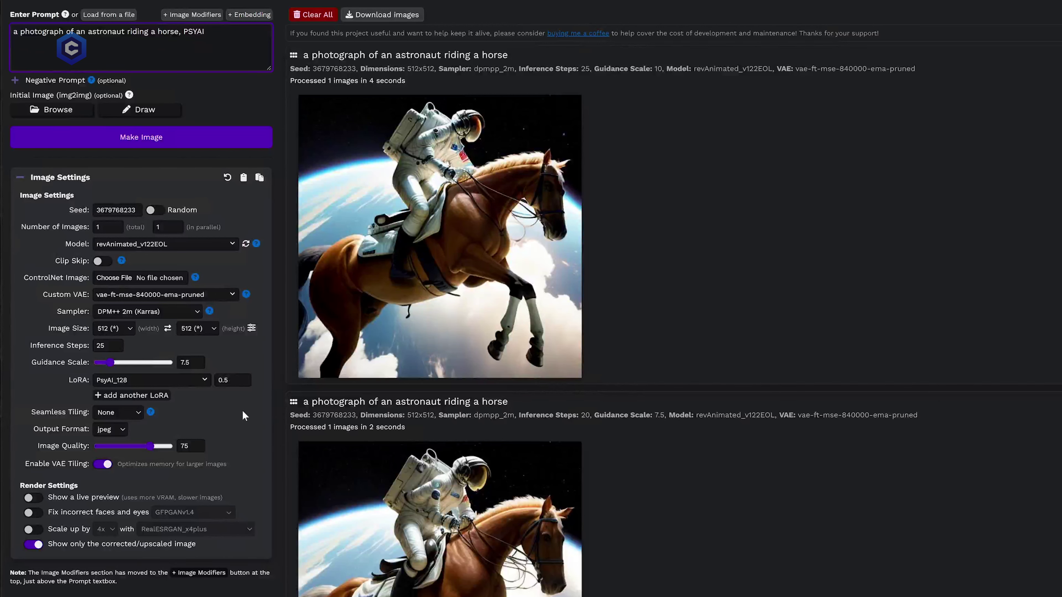
left_click(166, 137)
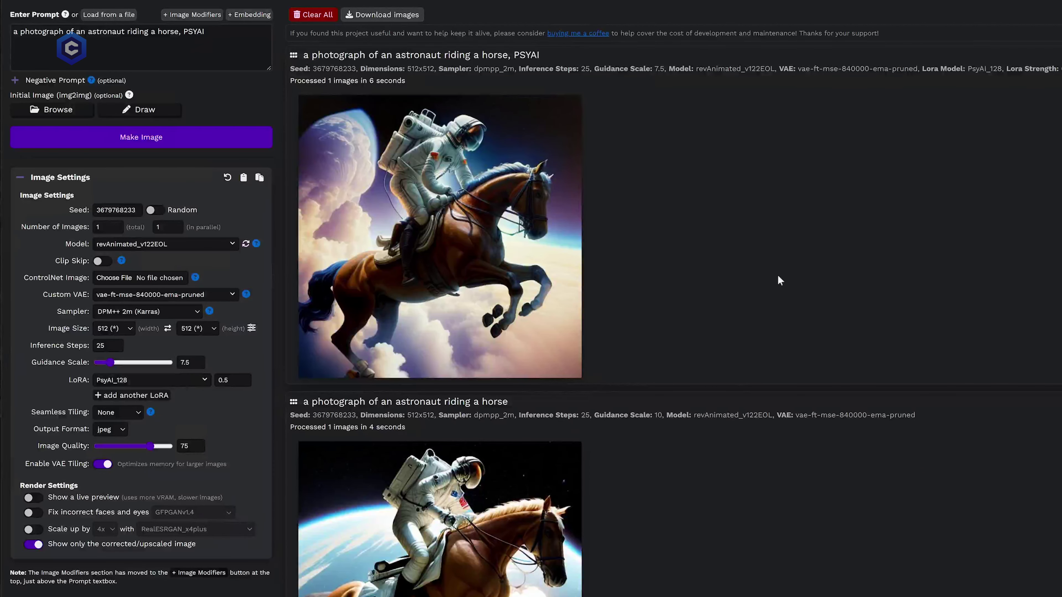
mouse_move(408, 348)
Step: Raise the PsyAI_128 LoRA strength to 1 and generate an image with it
double_click(226, 380)
type("1")
left_click(174, 142)
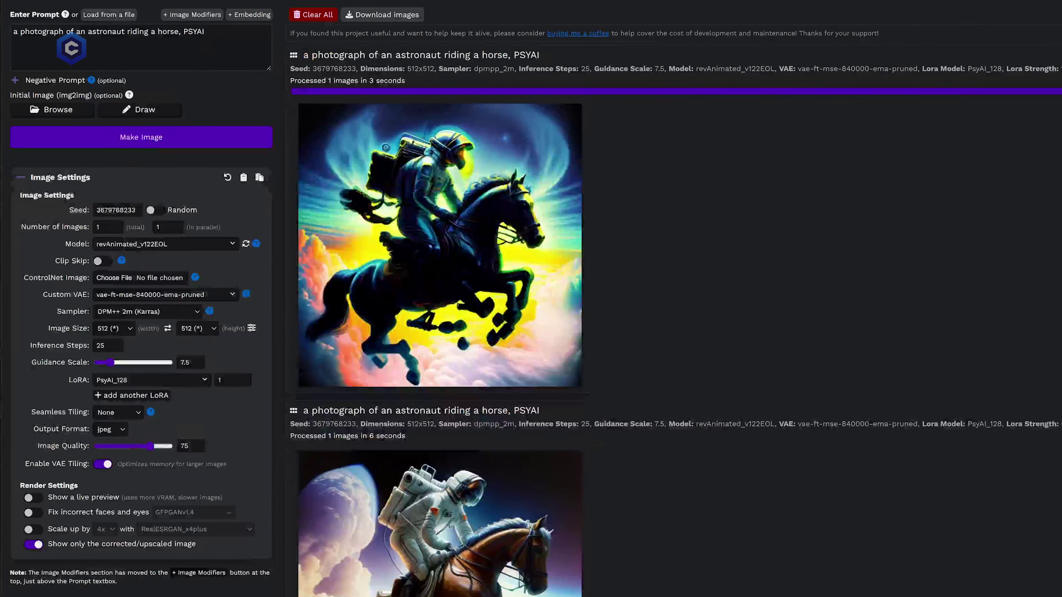
mouse_move(362, 203)
Step: Set the LoRA strength back to 0.5 and the LoRA model to None
left_click(223, 380)
type("0.5")
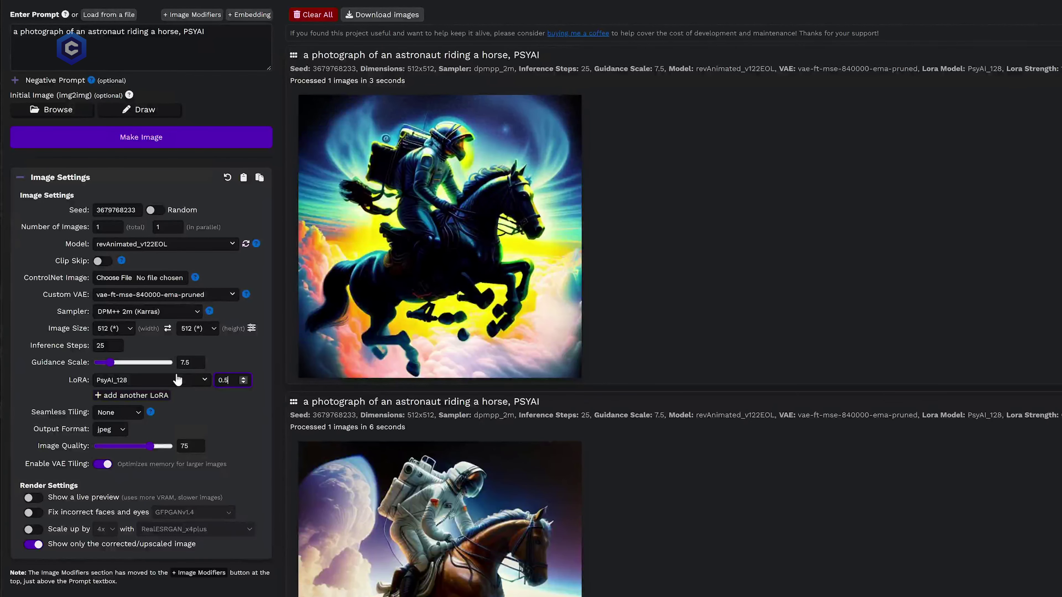
left_click(174, 381)
left_click(167, 390)
Step: Review the available output formats without changing the selected one
left_click(105, 430)
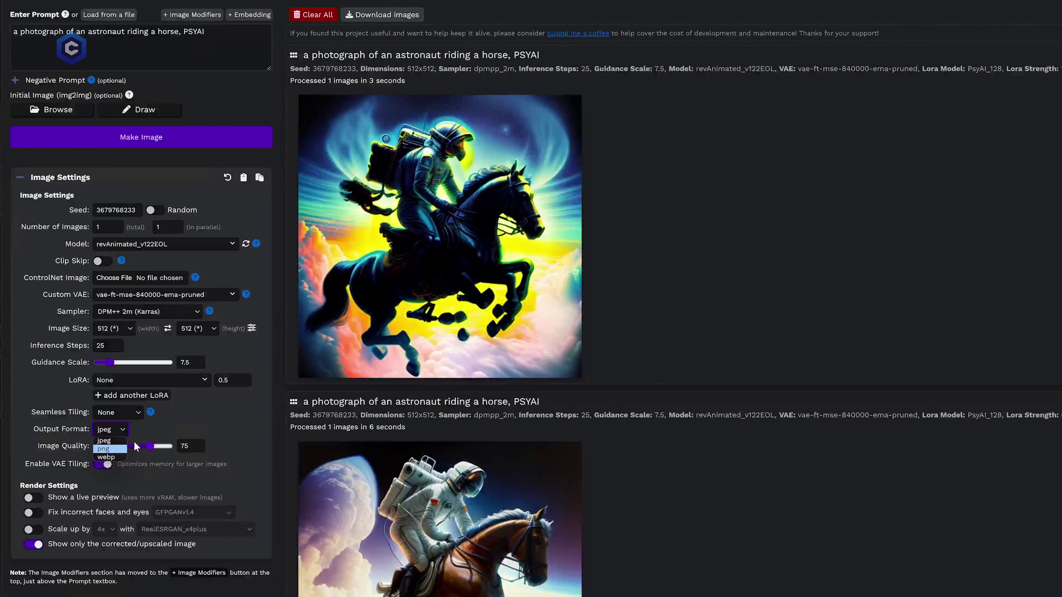
left_click(145, 422)
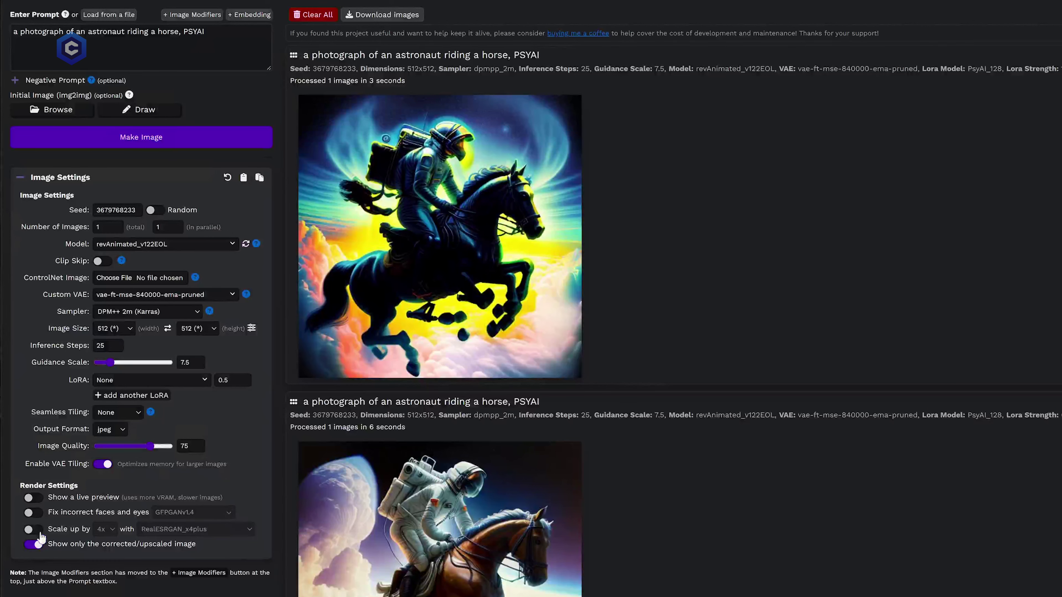
Step: Enable upscaling, review its scale factor options, and disable it again
mouse_move(544, 275)
left_click(33, 529)
left_click(104, 529)
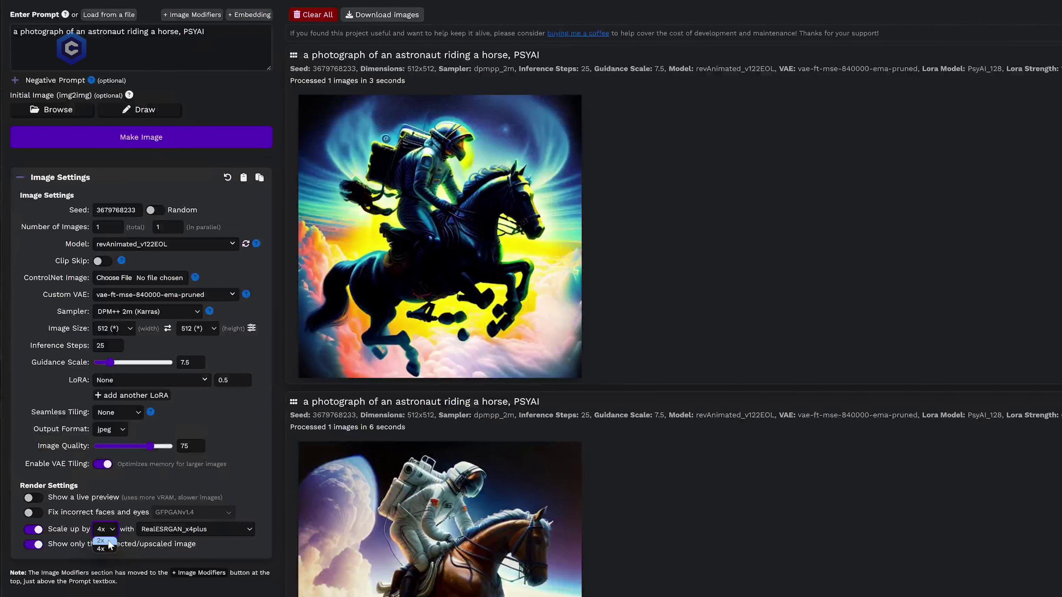
left_click(161, 554)
left_click(46, 532)
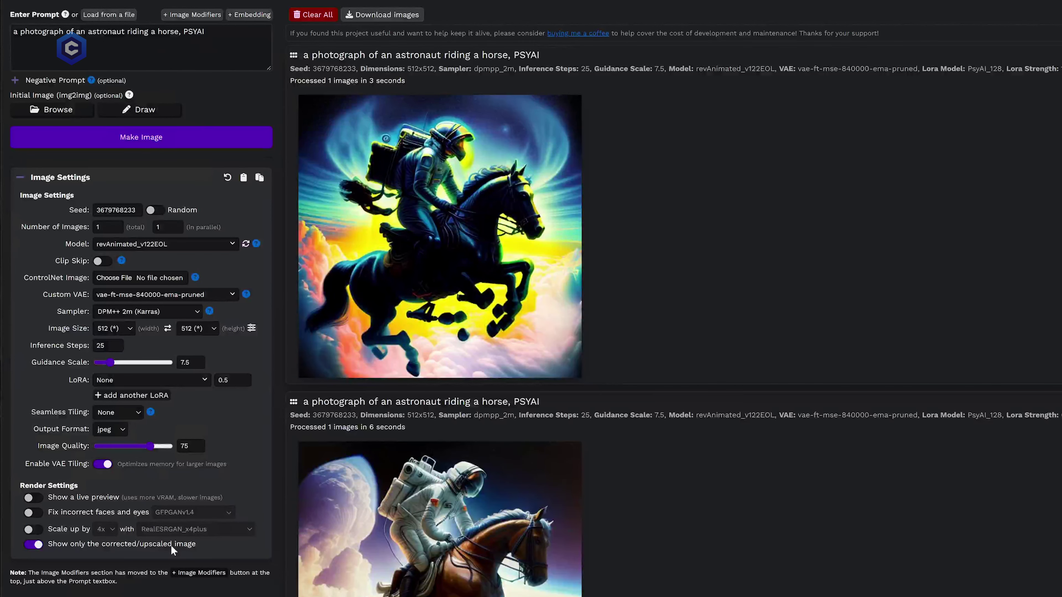
Step: Set the interface theme to Super Dark in the system settings
mouse_move(352, 248)
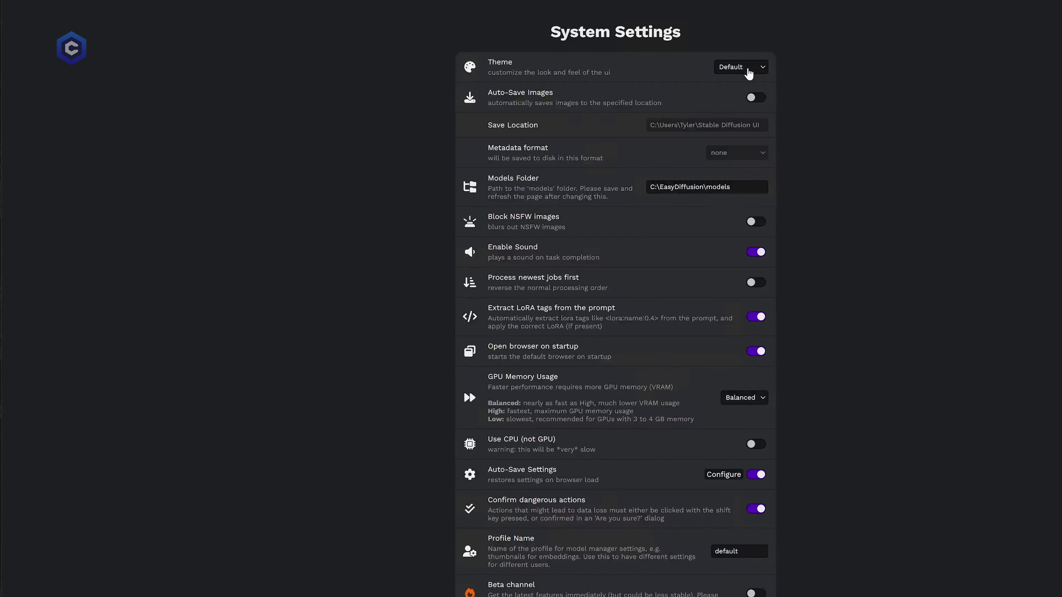
left_click(757, 70)
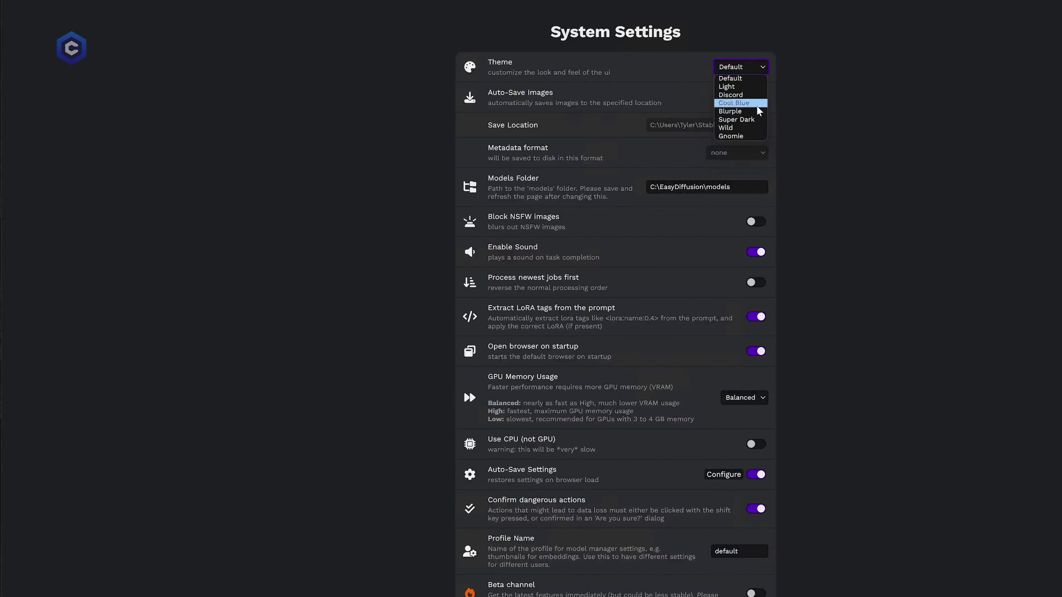
left_click(754, 120)
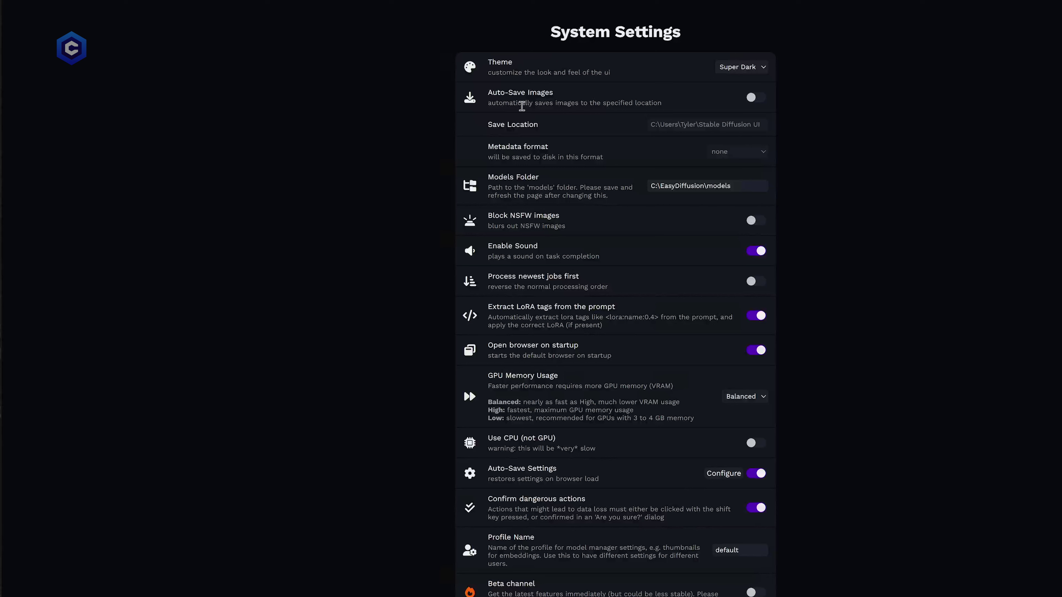
Step: Enable automatic image saving in the system settings and inspect the save location path without changing it
left_click(750, 104)
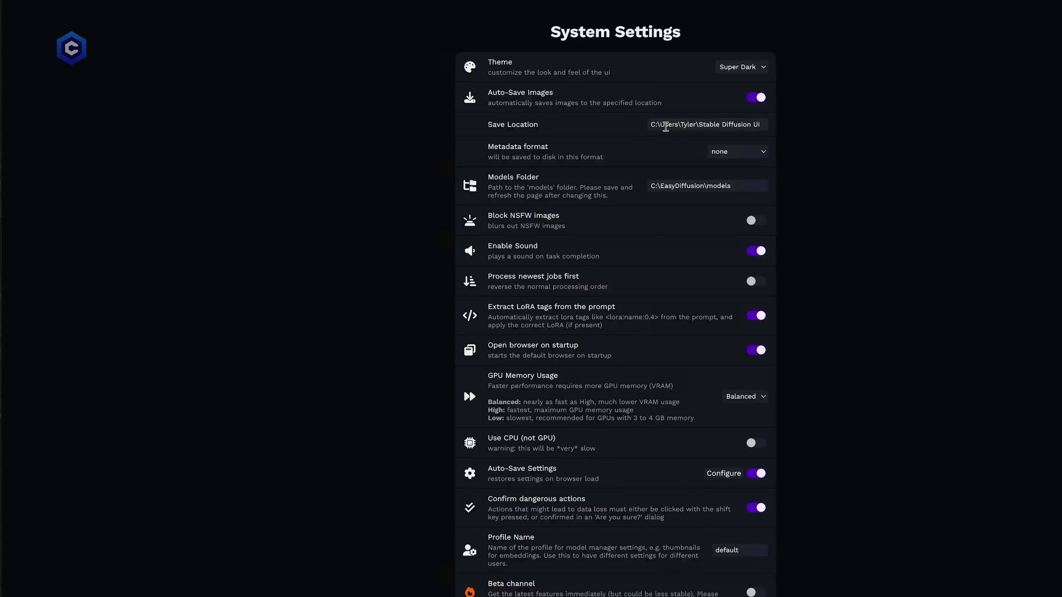
left_click(715, 123)
left_click_drag(761, 125, 648, 126)
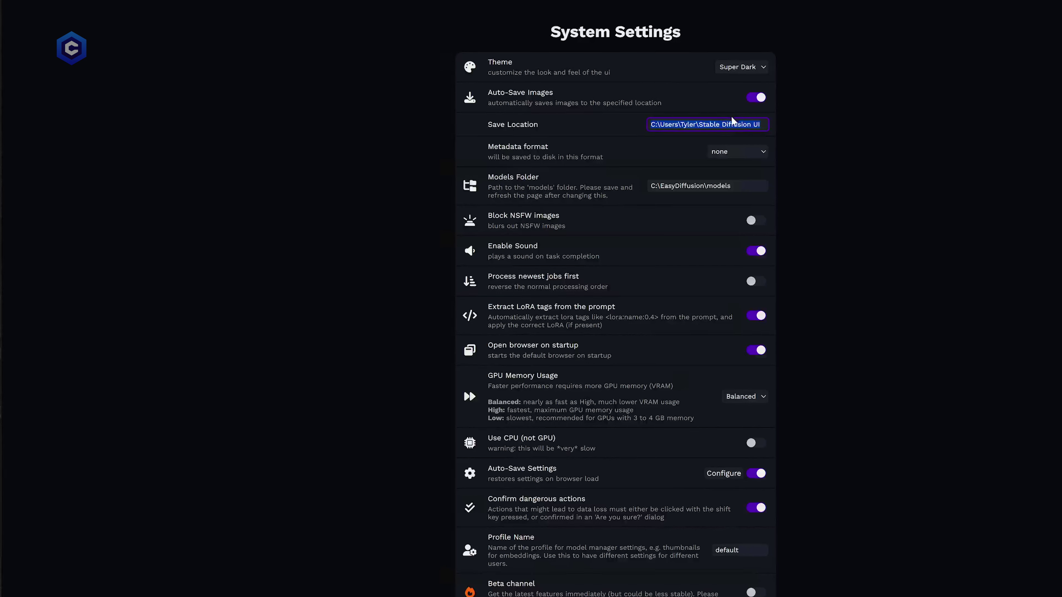
left_click(877, 156)
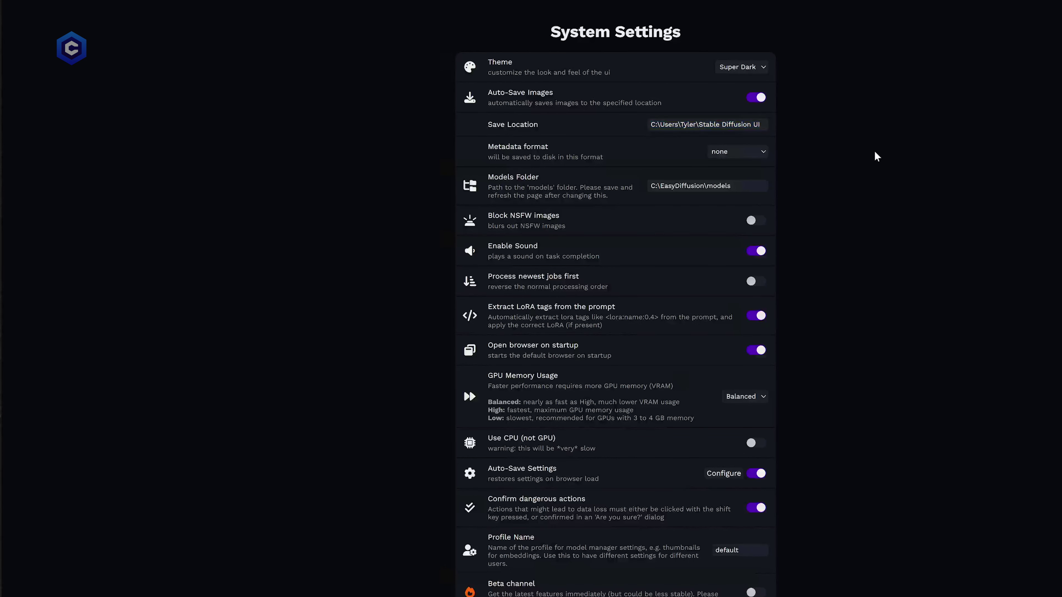
Step: Set the metadata format for saved images to embed and review the other format options
left_click(751, 157)
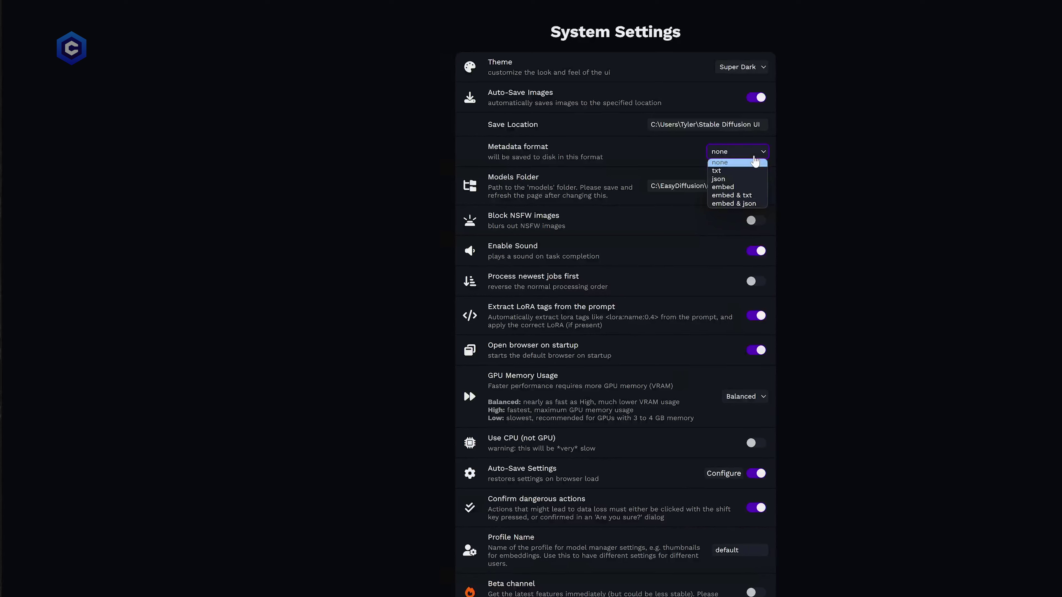
left_click(736, 190)
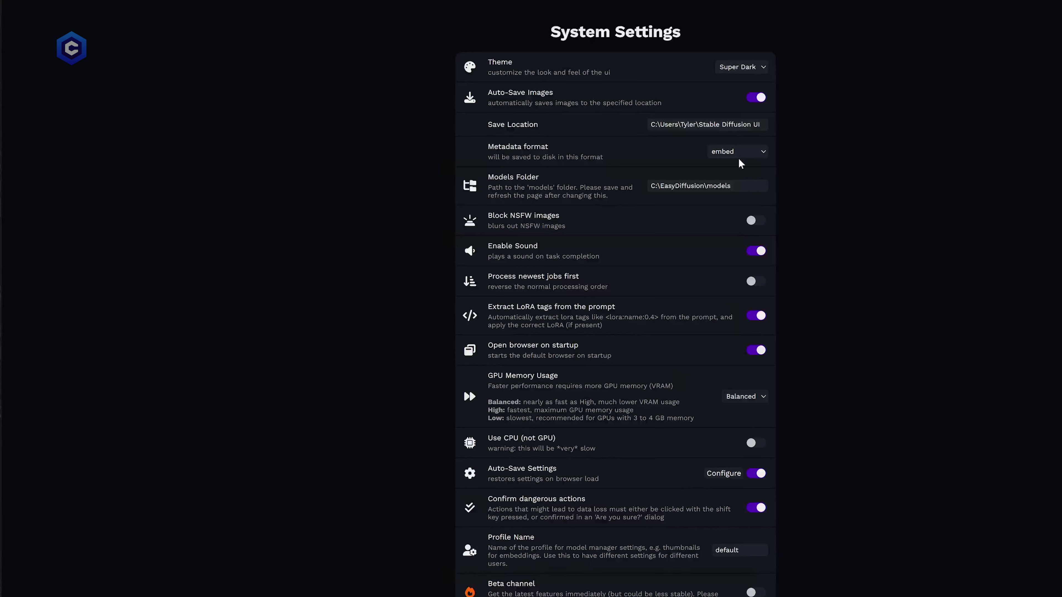
left_click(763, 156)
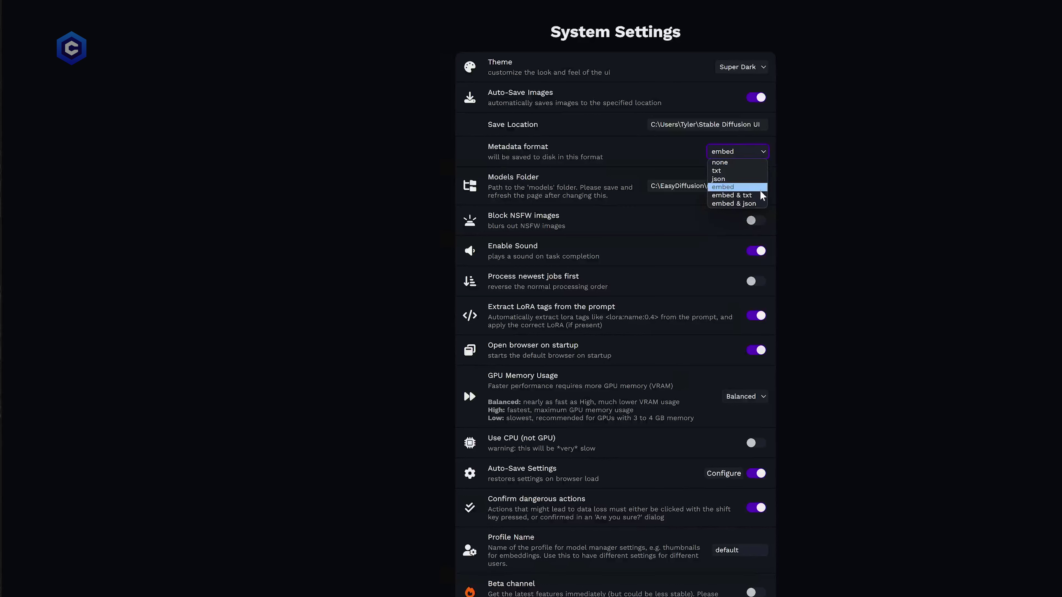
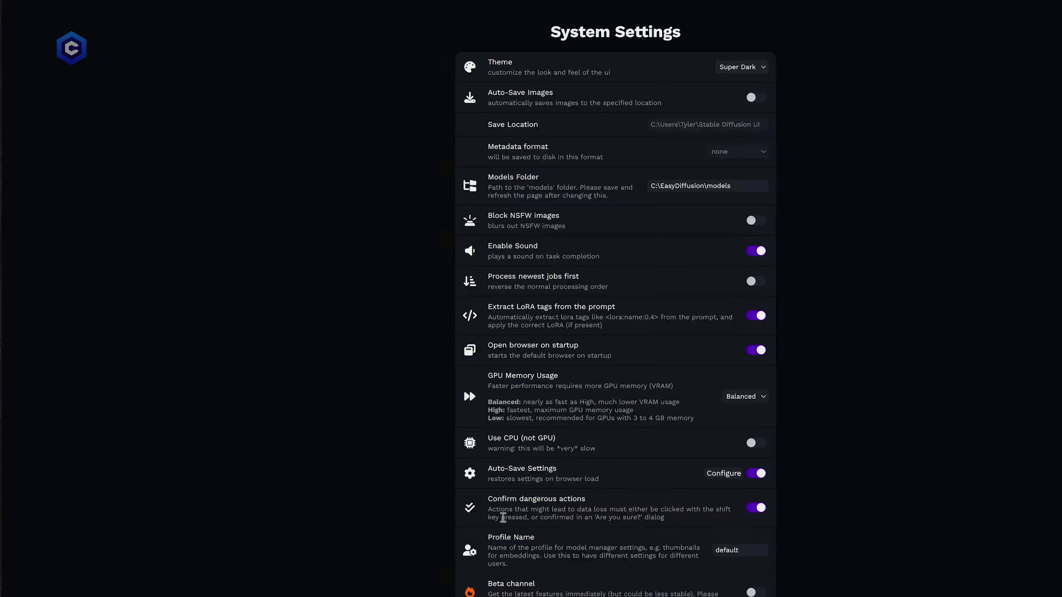
Step: Review the remaining system settings from dangerous-action confirmation through network sharing and system info, and return to the image generation page
left_click_drag(681, 521, 485, 498)
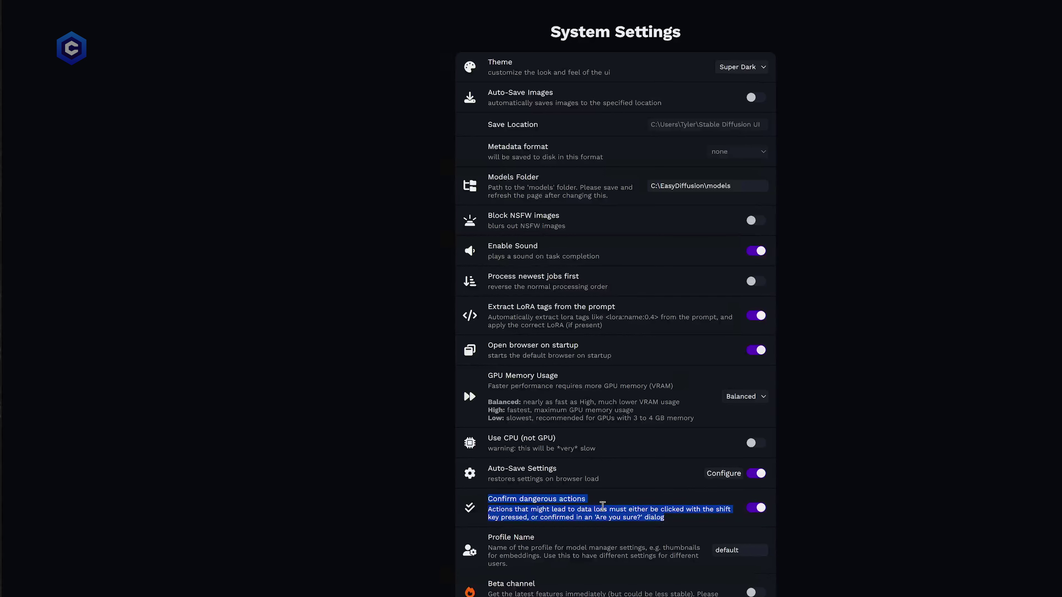
left_click(715, 525)
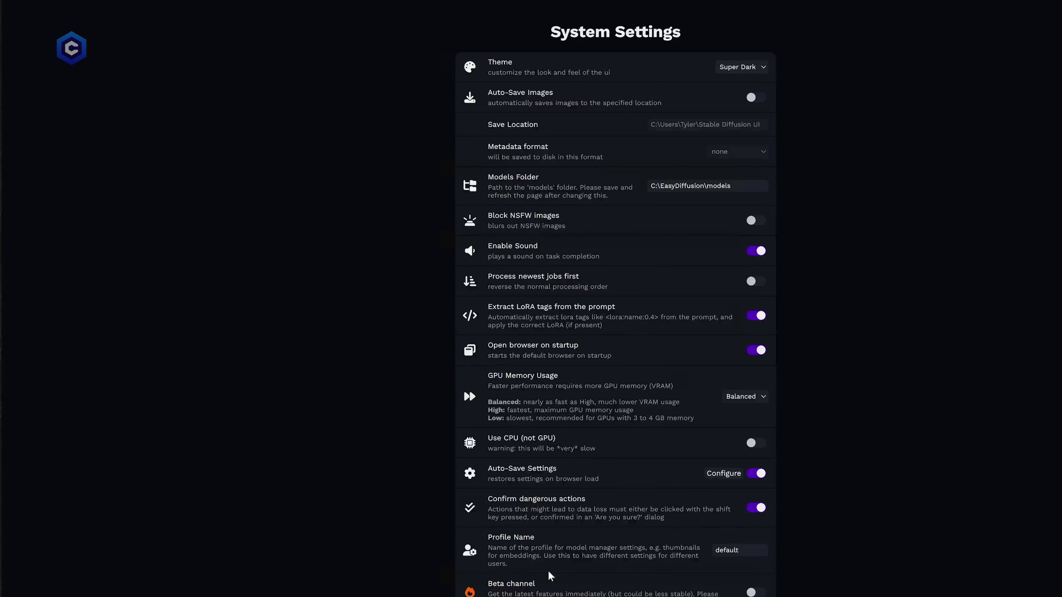
scroll(529, 543, "down", 2)
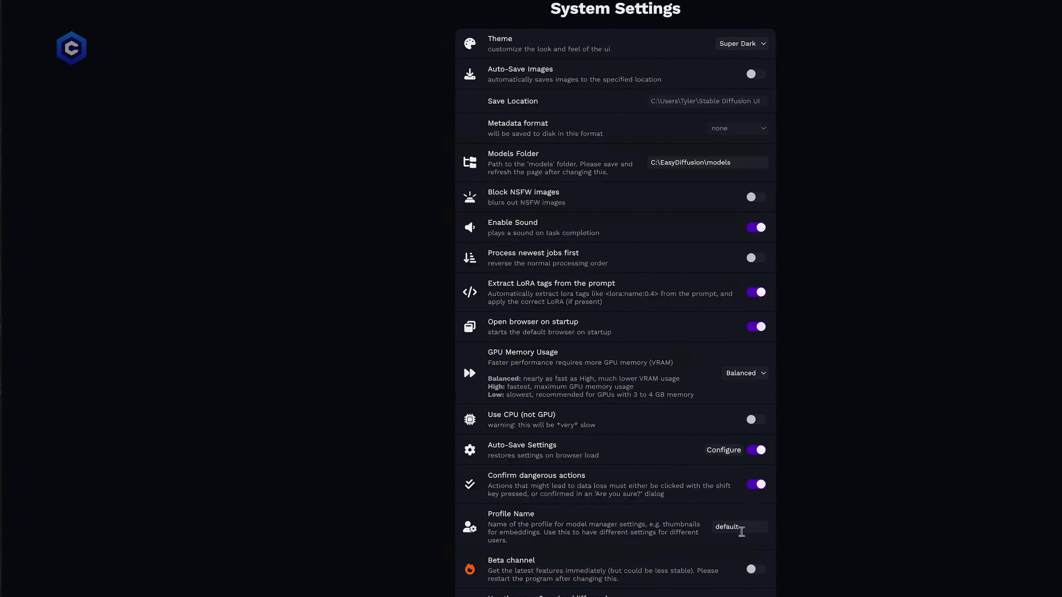
scroll(740, 512, "down", 3)
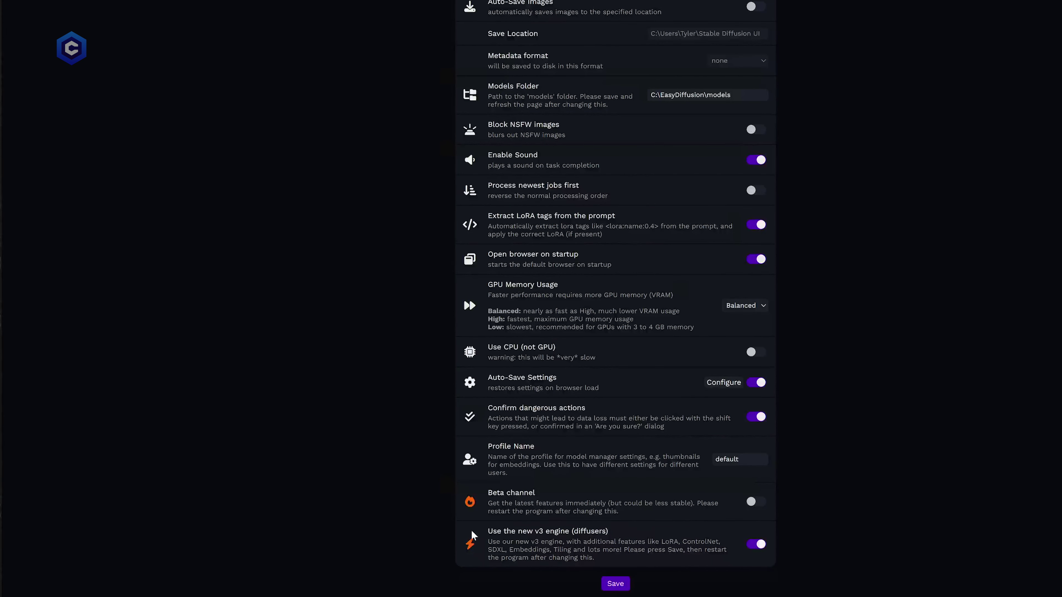
scroll(844, 389, "down", 3)
scroll(843, 389, "up", 3)
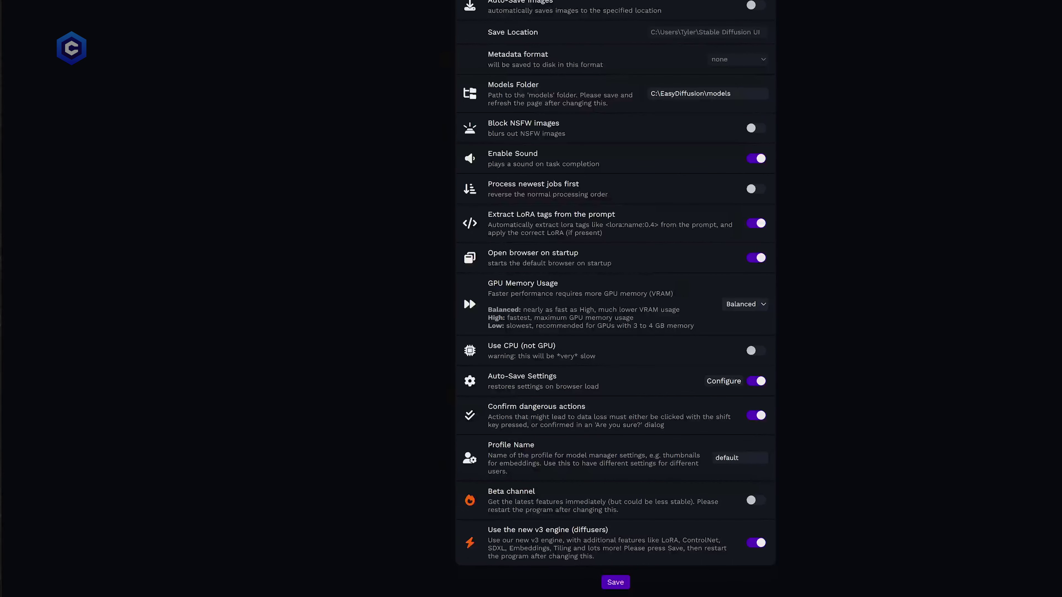
scroll(900, 445, "down", 5)
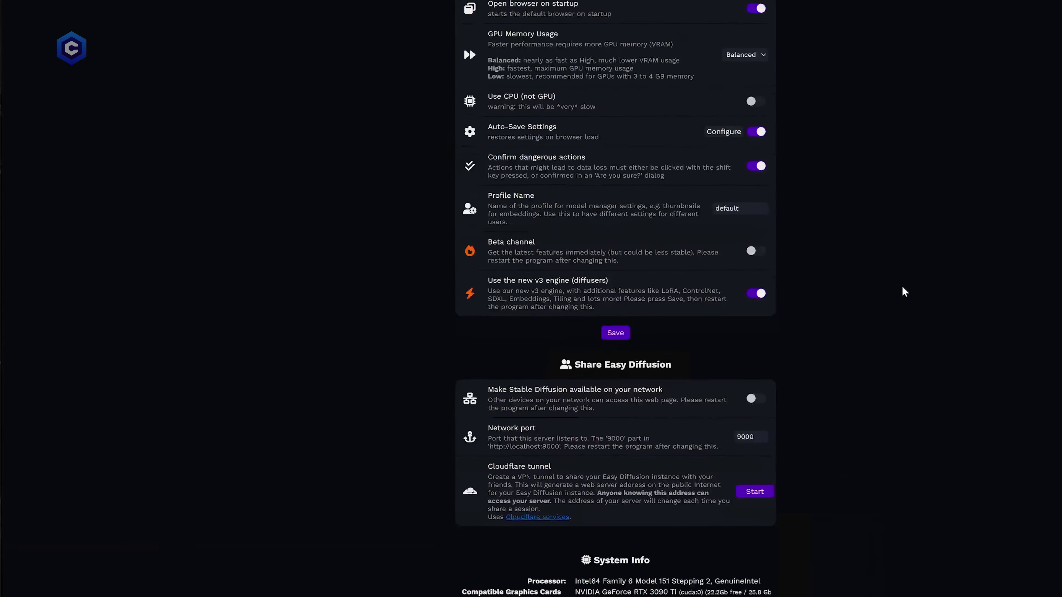
scroll(902, 291, "down", 4)
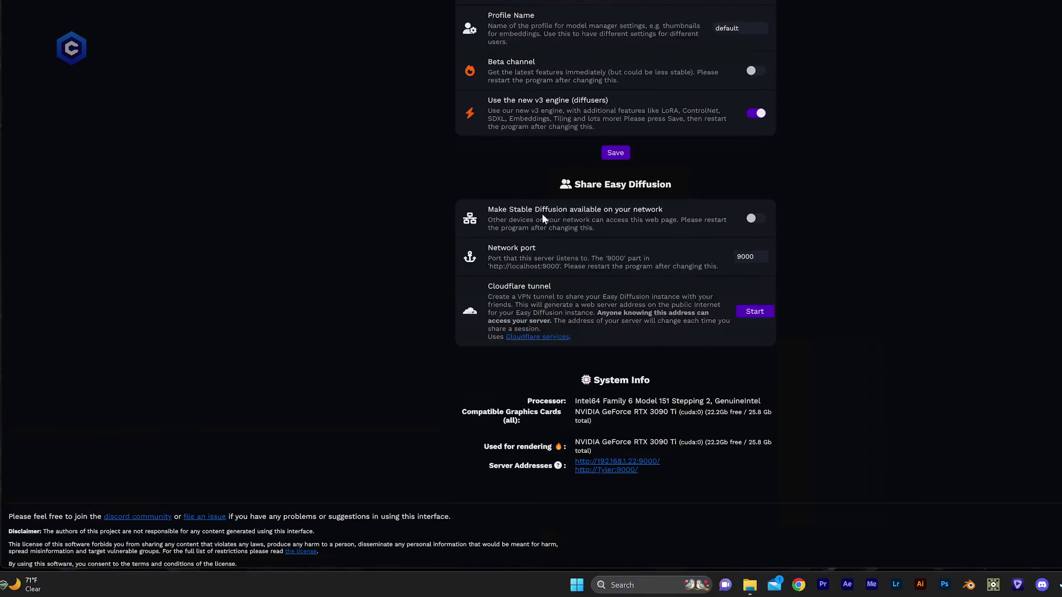
scroll(883, 376, "down", 1)
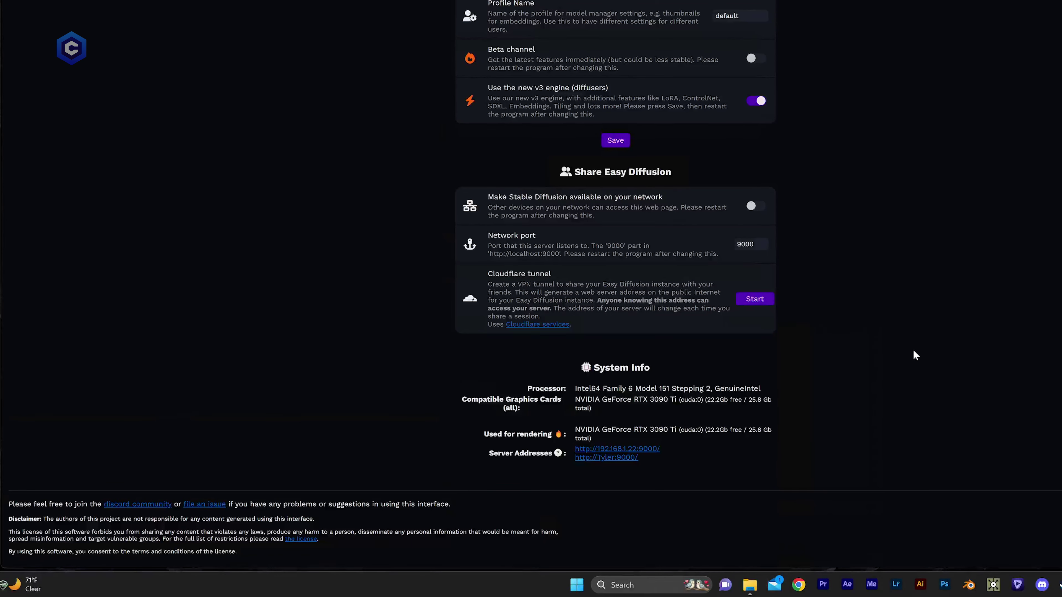
scroll(912, 347, "up", 5)
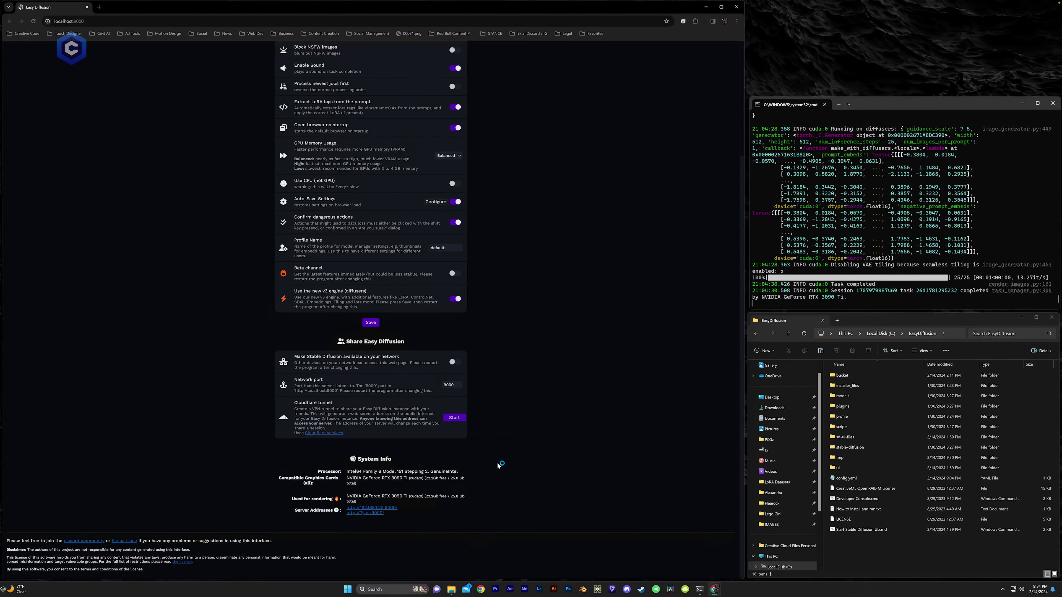
scroll(497, 463, "up", 3)
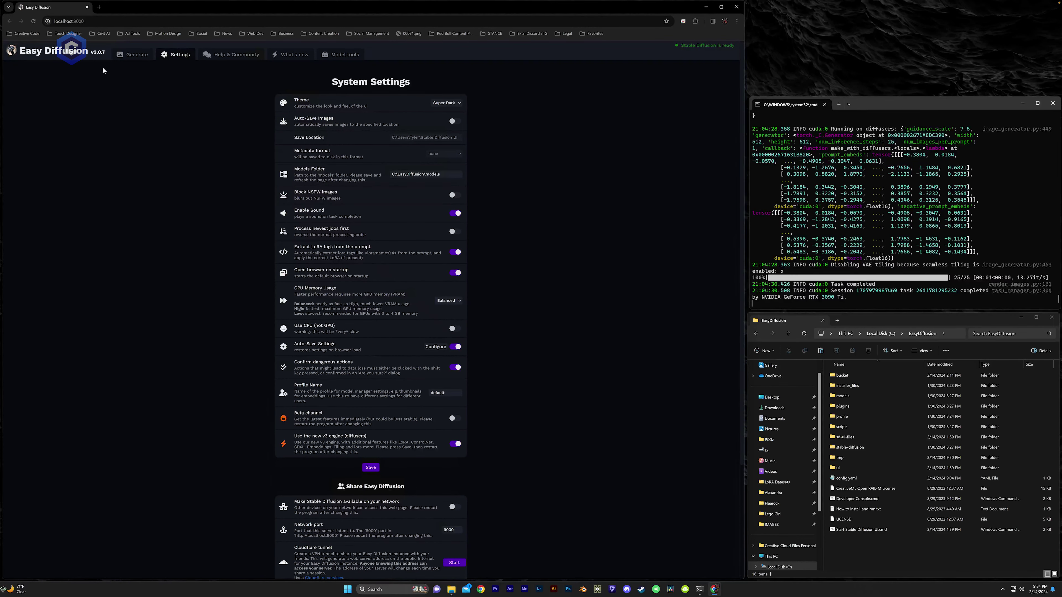
left_click(139, 56)
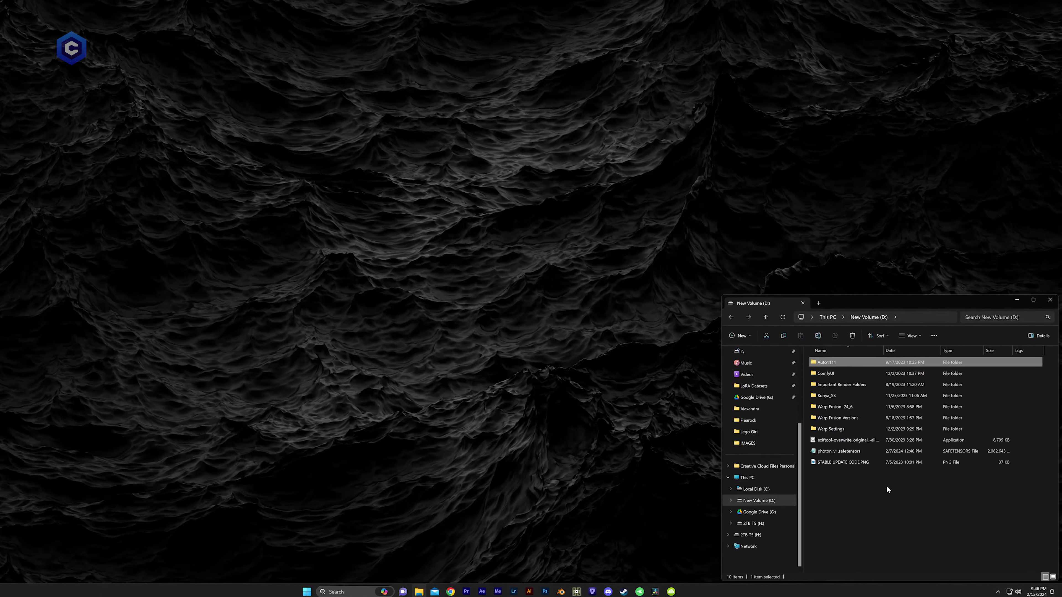
Step: Start the Automatic1111 web UI by running run.bat from Auto1111\stable-diffusion-webui on New Volume (D:)
left_click(887, 487)
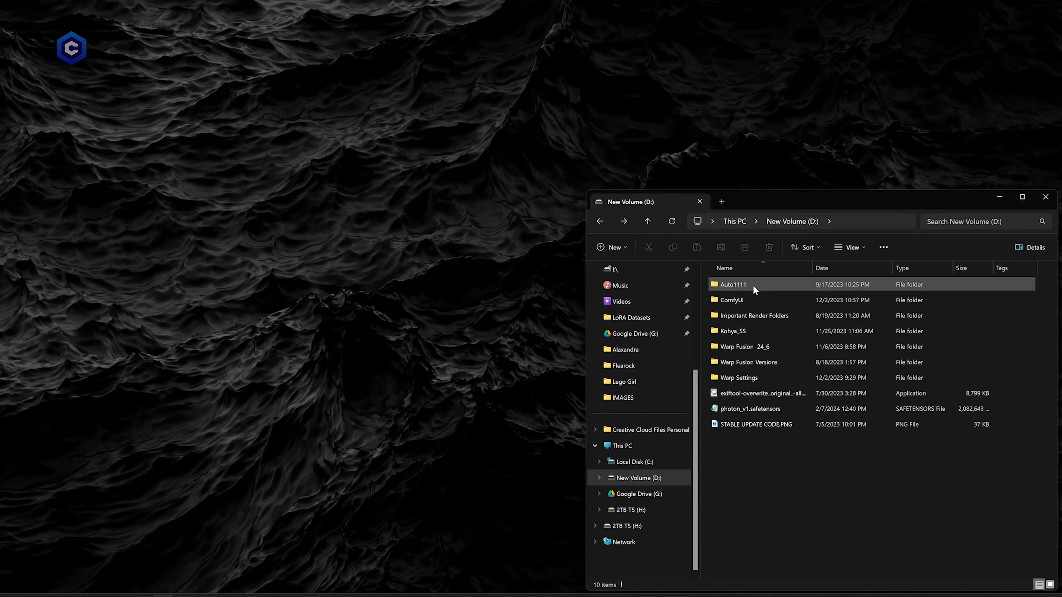
double_click(750, 285)
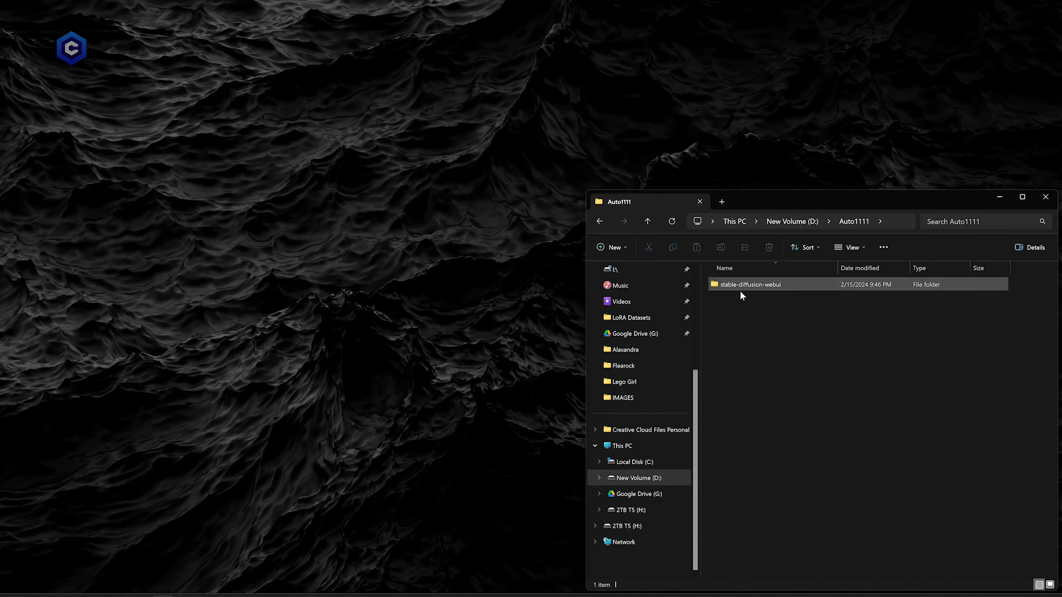
double_click(750, 285)
scroll(845, 500, "down", 10)
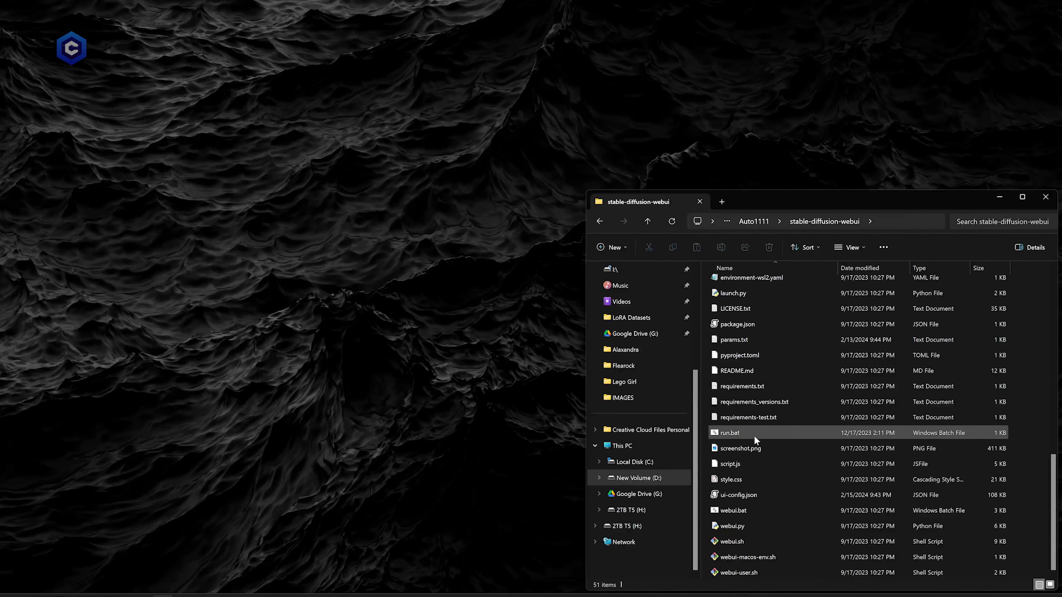
double_click(736, 431)
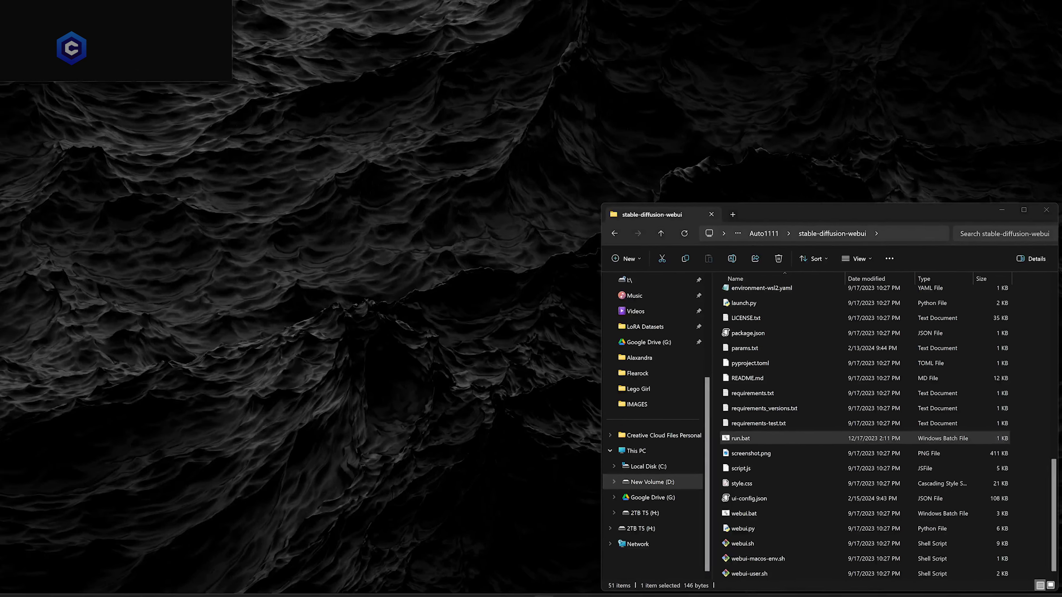
Step: Place the narrowed console window above the file explorer window and collapse the SDXL Styles section in the web UI
left_click_drag(36, 9, 820, 54)
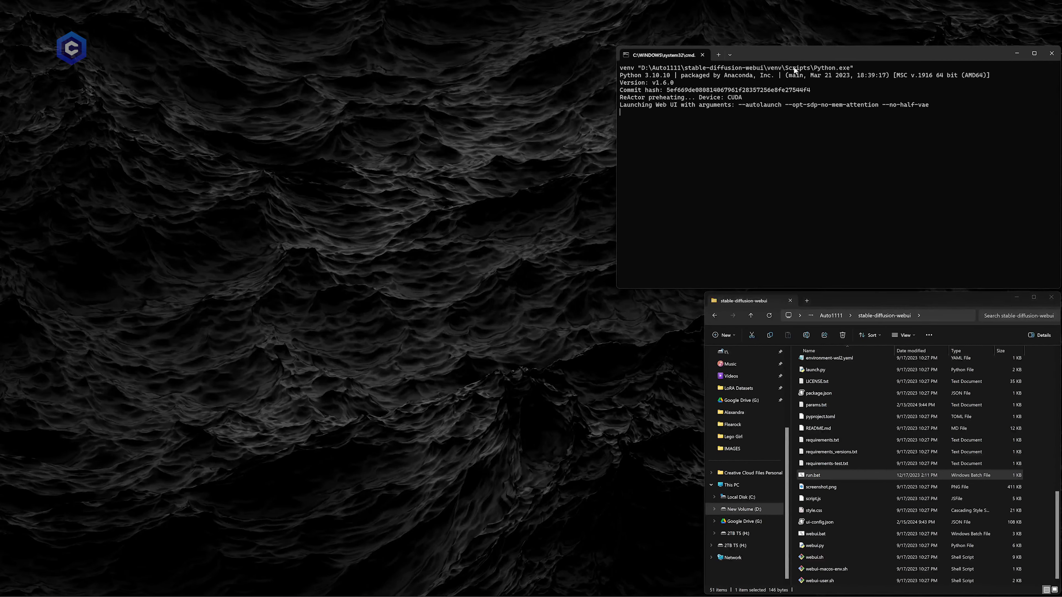
left_click_drag(616, 152, 705, 145)
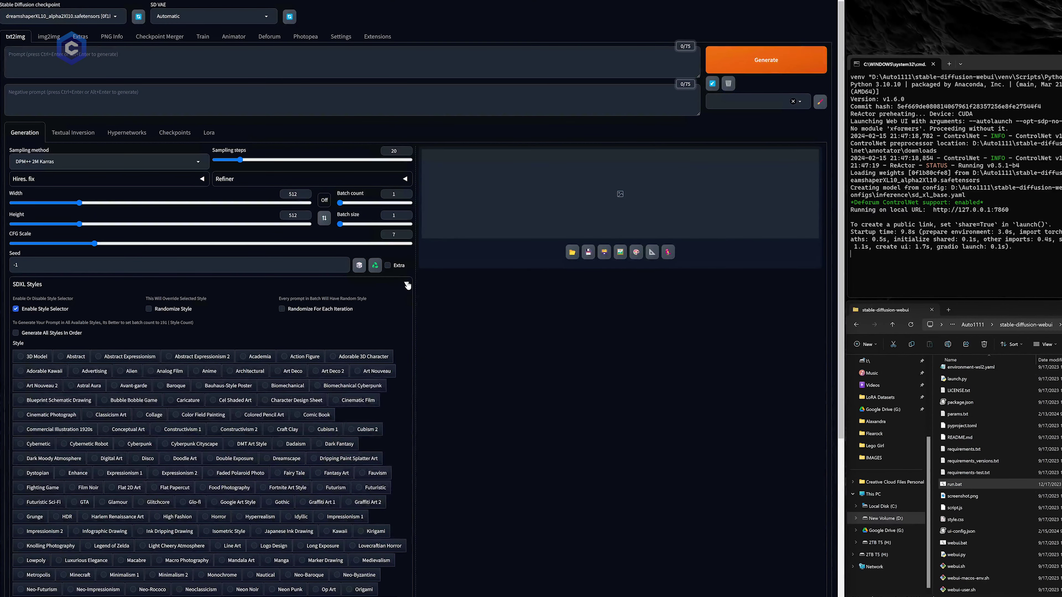
left_click(406, 284)
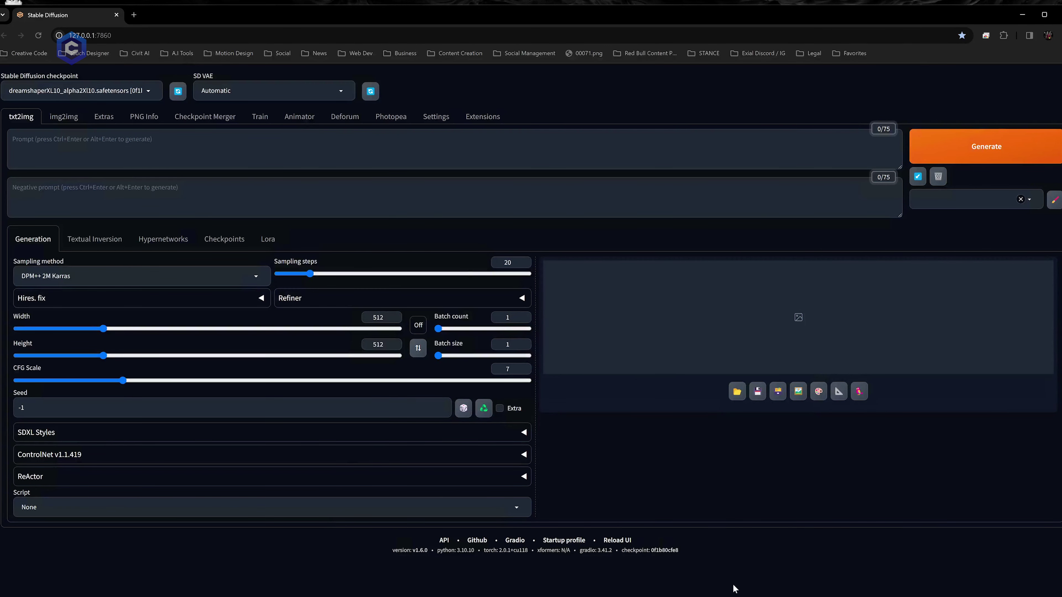
Step: Review the available Stable Diffusion checkpoints and SD VAE options without changing either selection
left_click(135, 92)
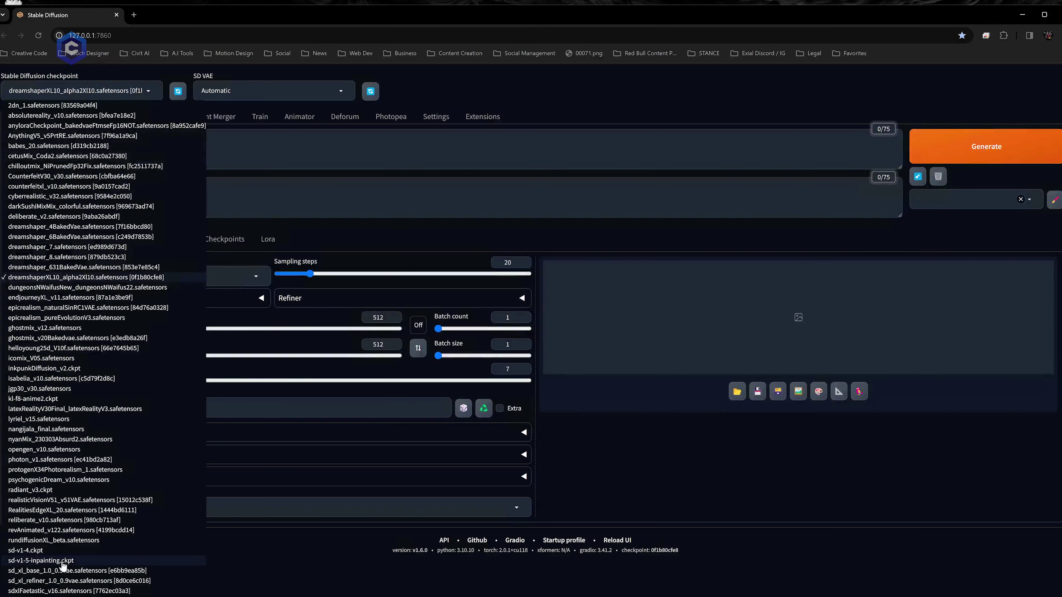
left_click(211, 586)
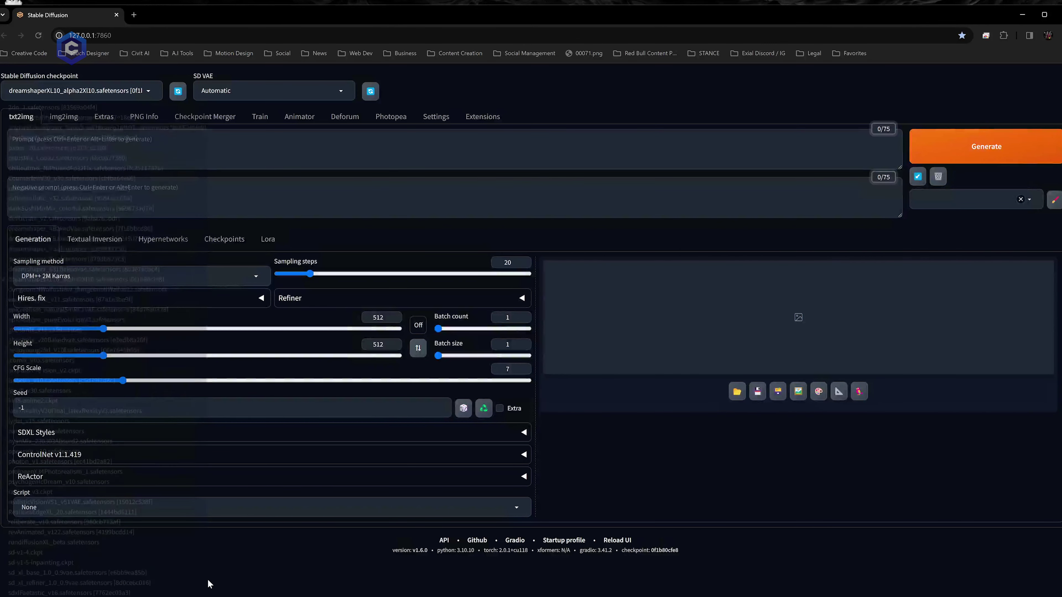
left_click(83, 98)
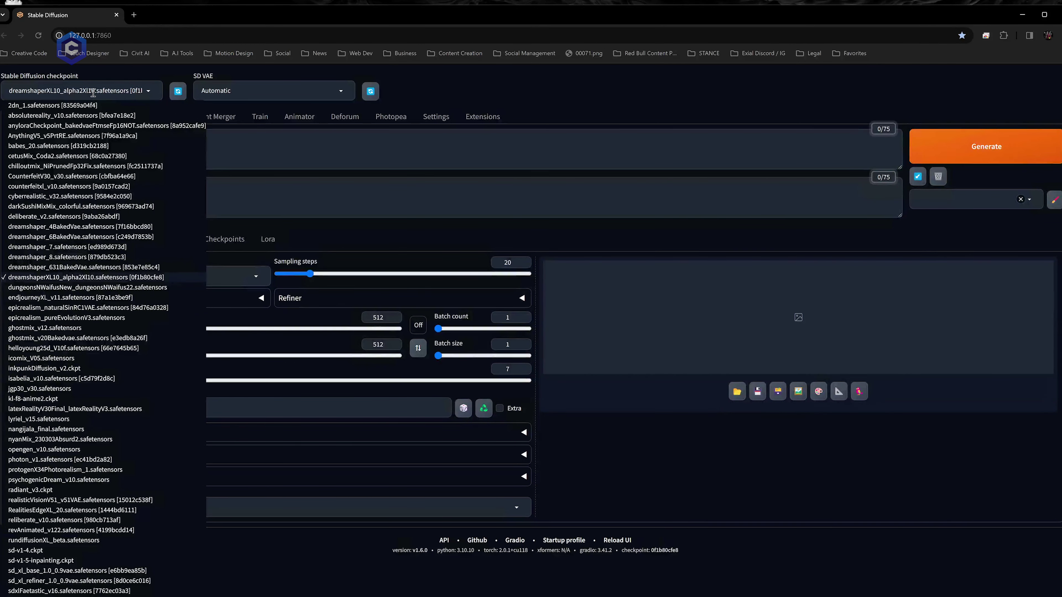
left_click(342, 325)
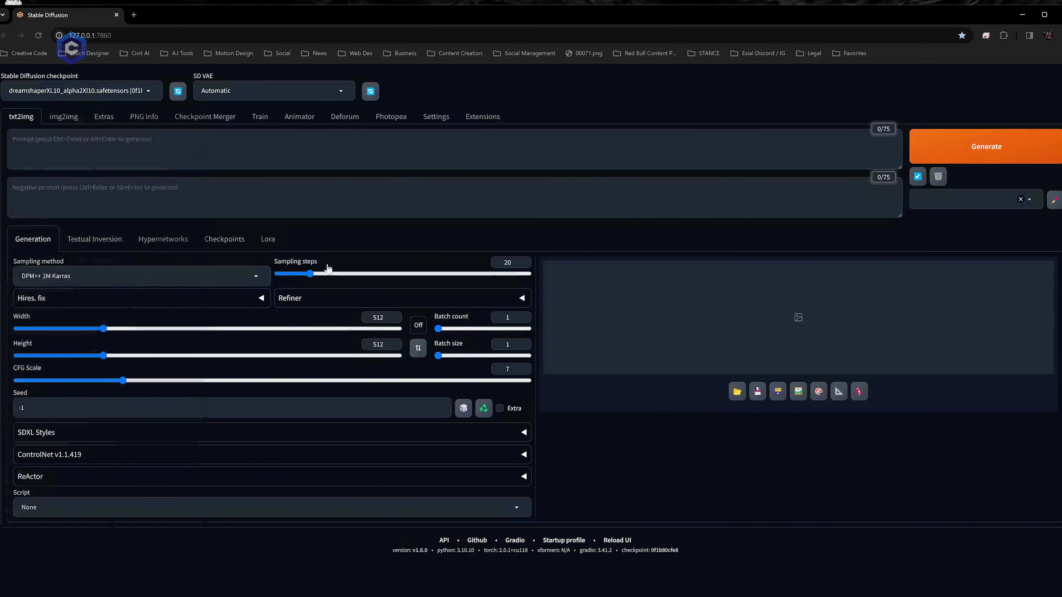
left_click(221, 86)
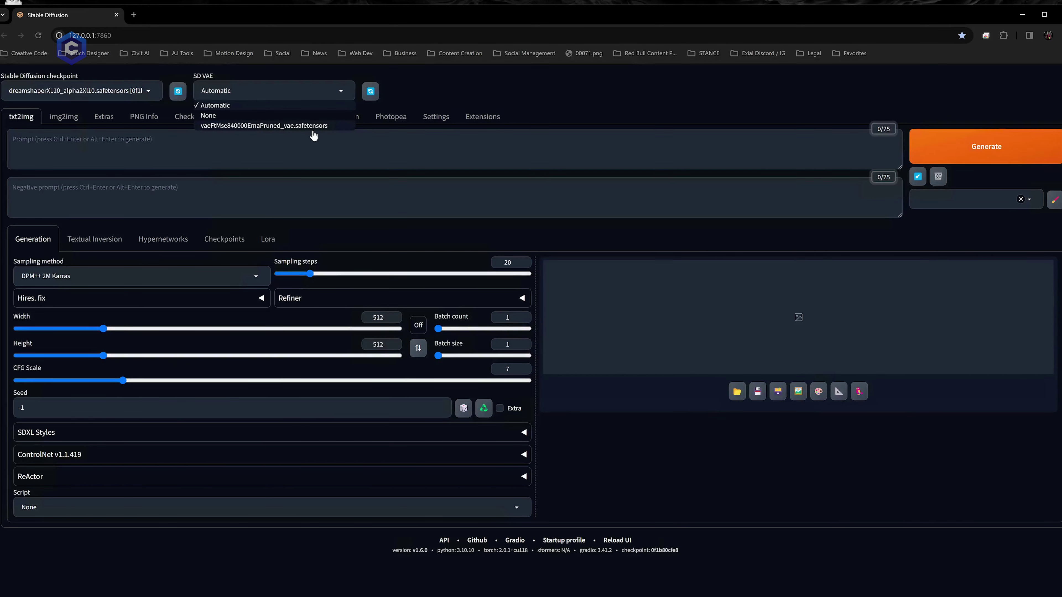
left_click(213, 78)
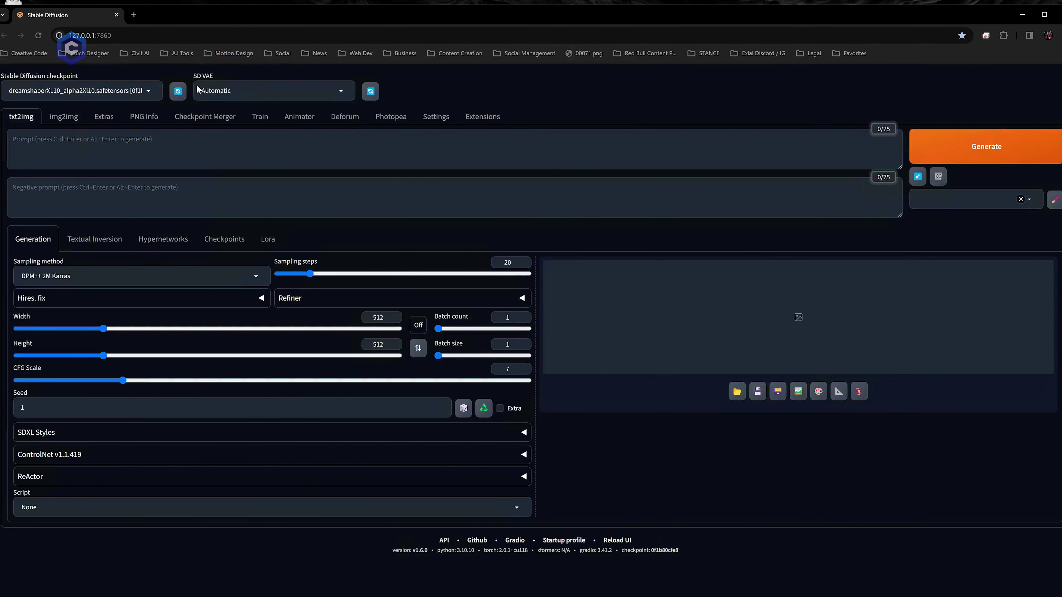
Step: Look through the Animator, Deforum, PNG Info, Extras and img2img pages and return to txt2img
left_click(297, 117)
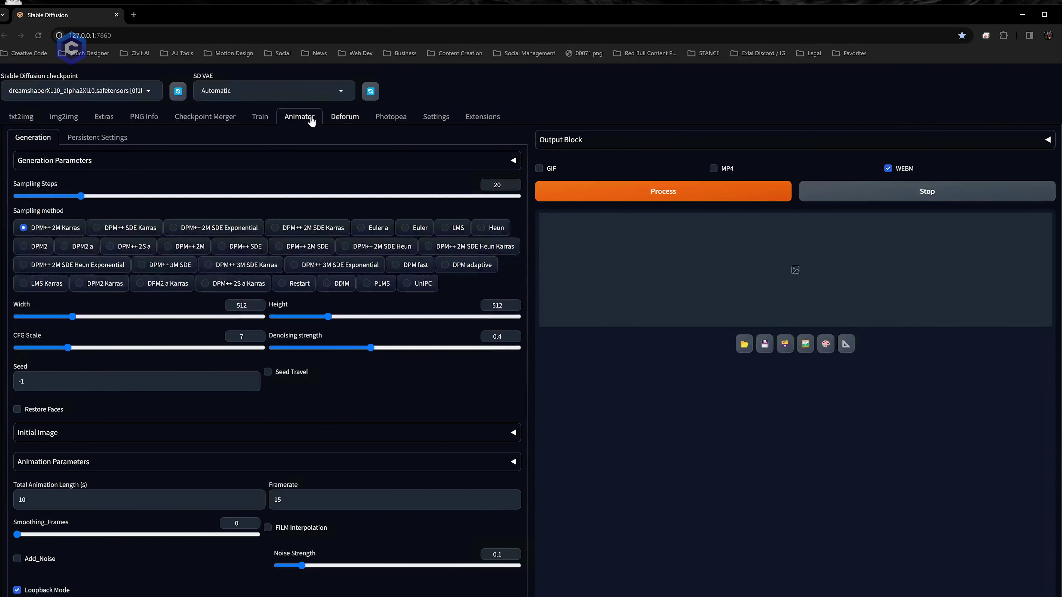
left_click(345, 117)
left_click(144, 116)
left_click(104, 116)
left_click(64, 116)
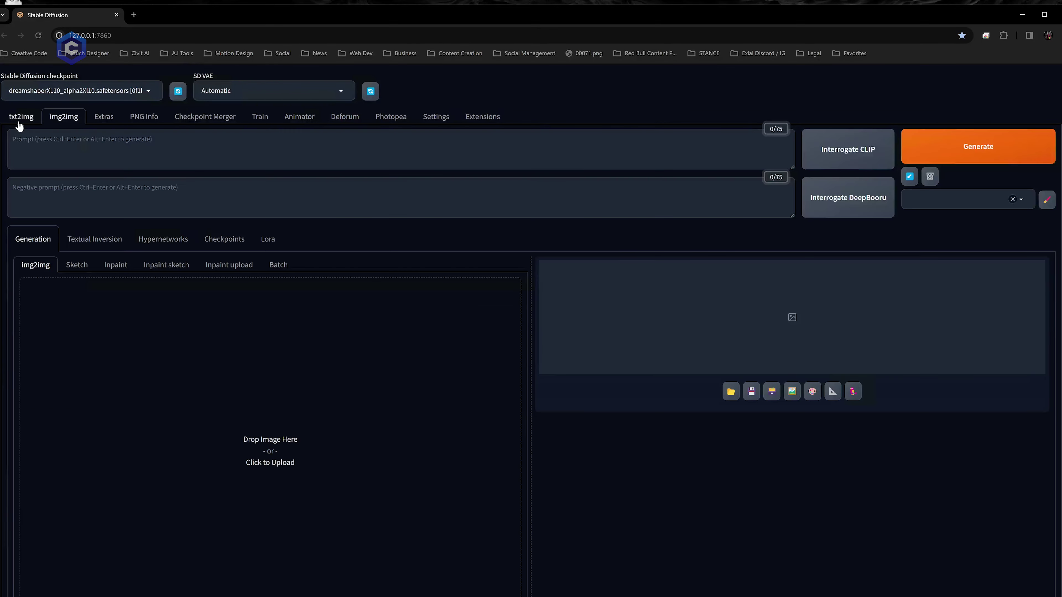
left_click(18, 122)
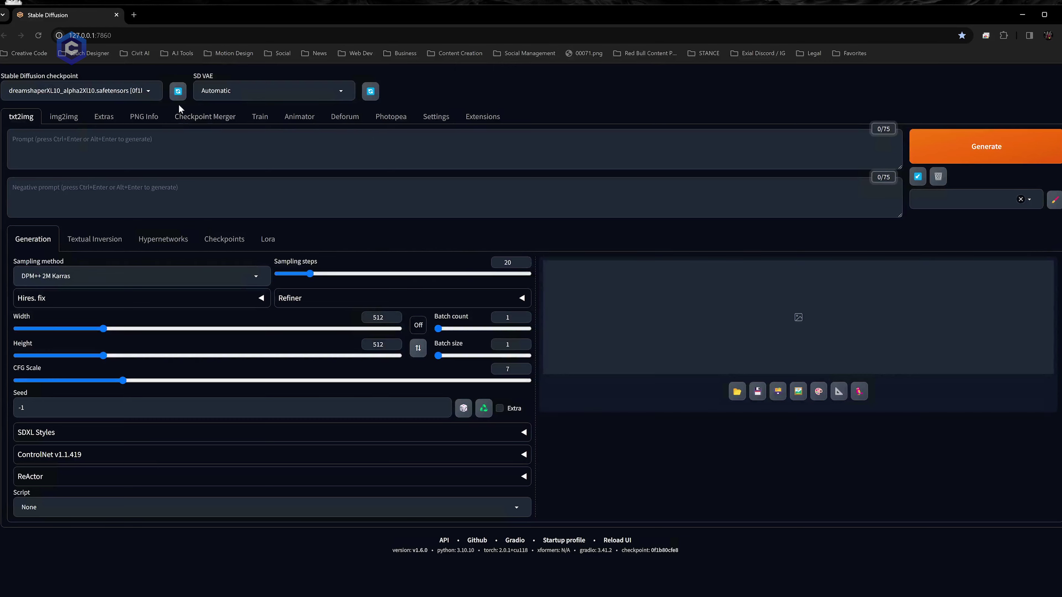
Step: Refresh the Stable Diffusion checkpoint list and look over the available models without changing the selection
left_click(179, 93)
left_click(140, 91)
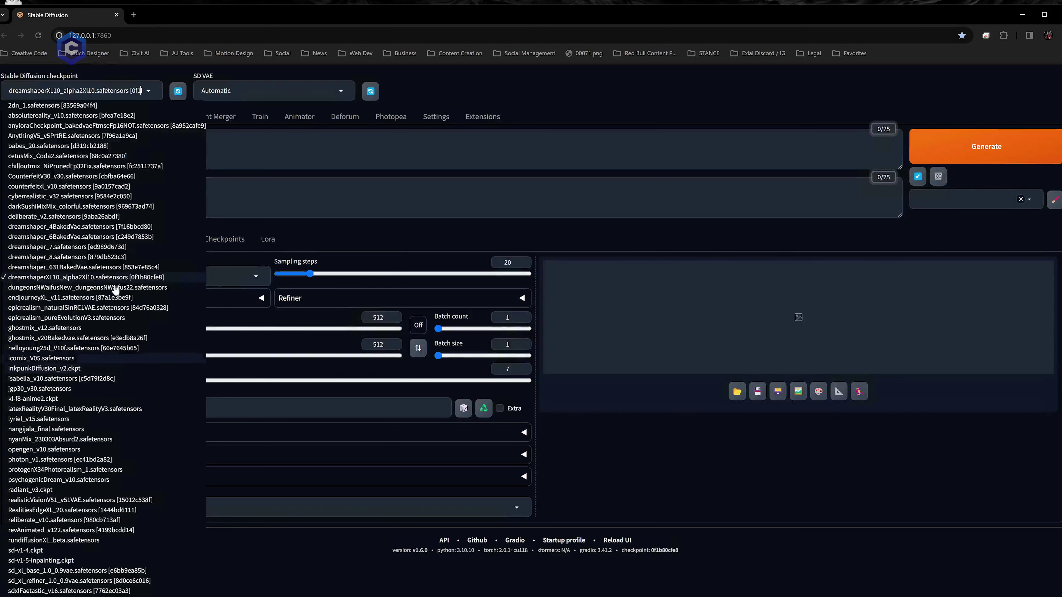
left_click(185, 90)
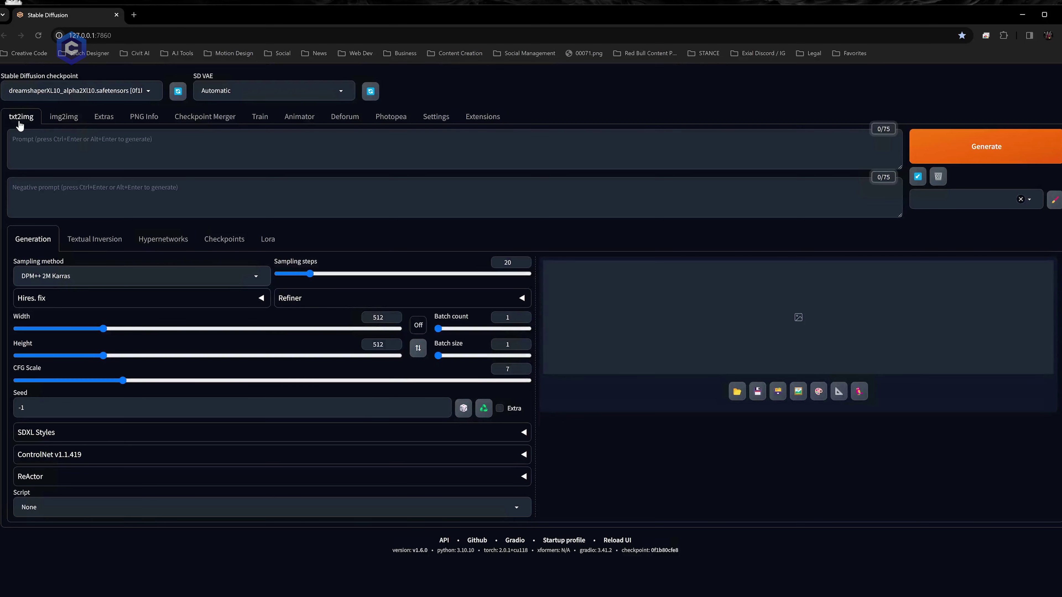
Step: Look briefly through the img2img, Extras, PNG Info, Settings and Extensions pages and return to txt2img
left_click(62, 123)
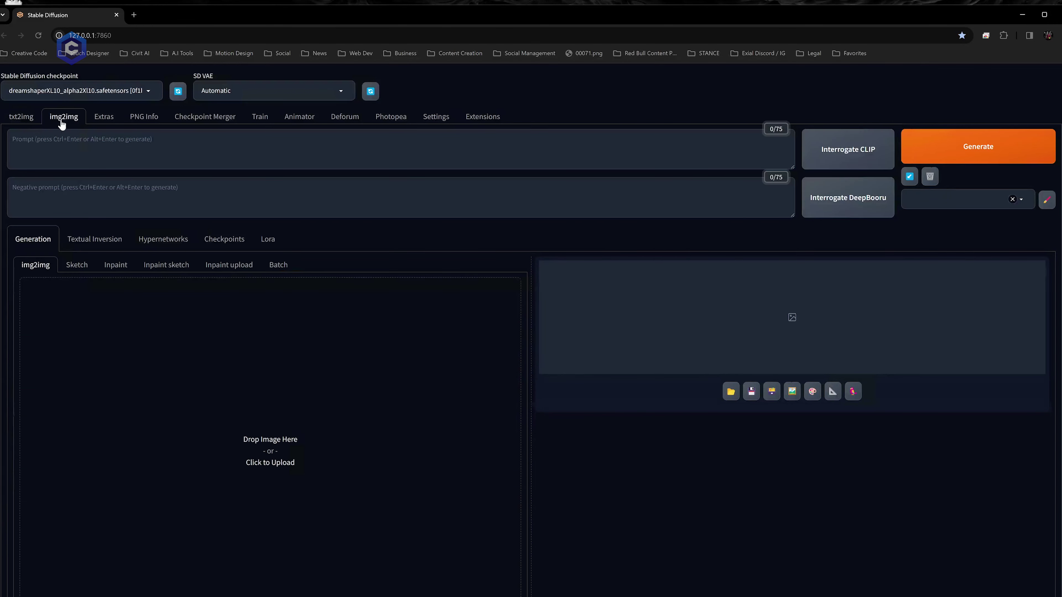
left_click(102, 119)
left_click(154, 121)
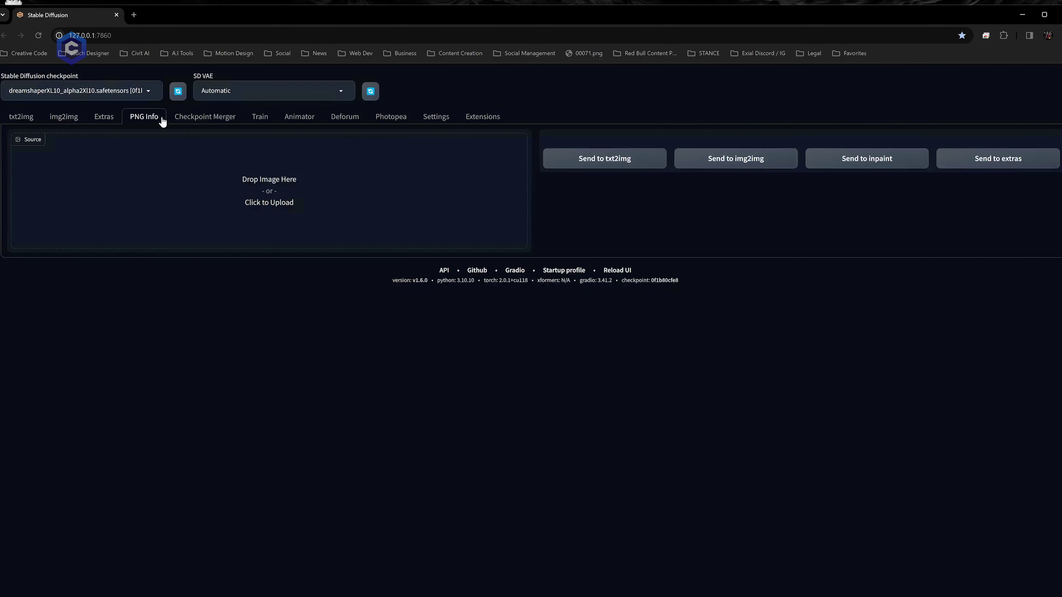
left_click(444, 116)
left_click(481, 115)
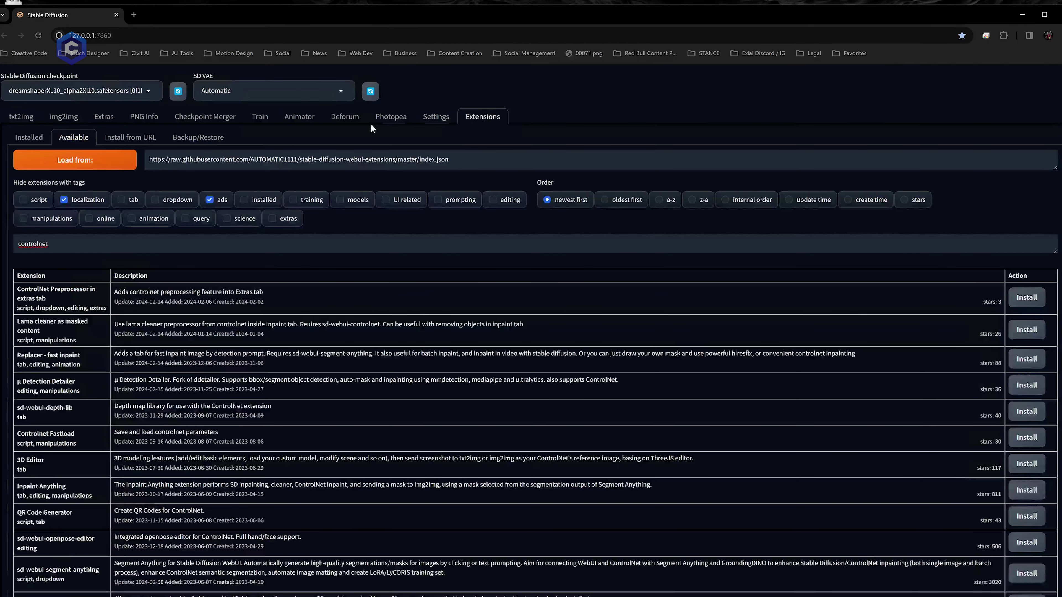
left_click(23, 118)
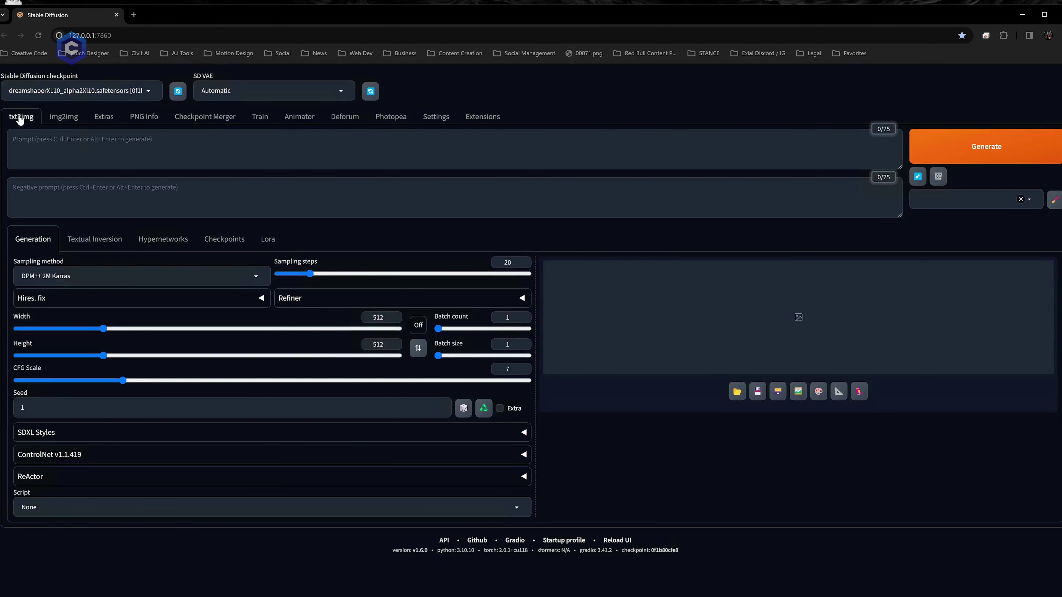
Step: Examine the img2img, Extras, PNG Info, Checkpoint Merger and Train pages one after another
left_click(63, 118)
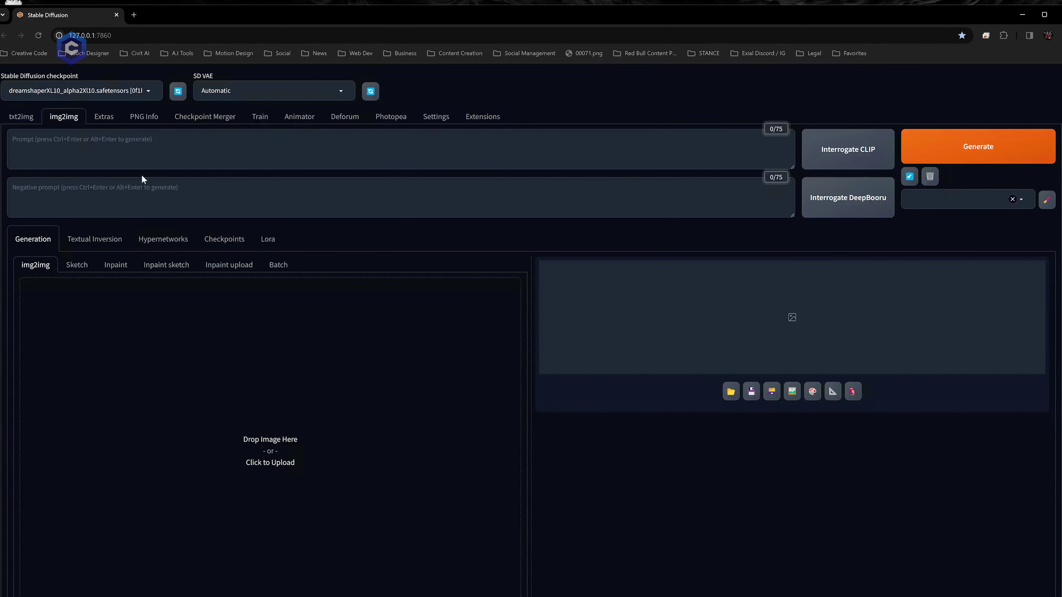
left_click(102, 120)
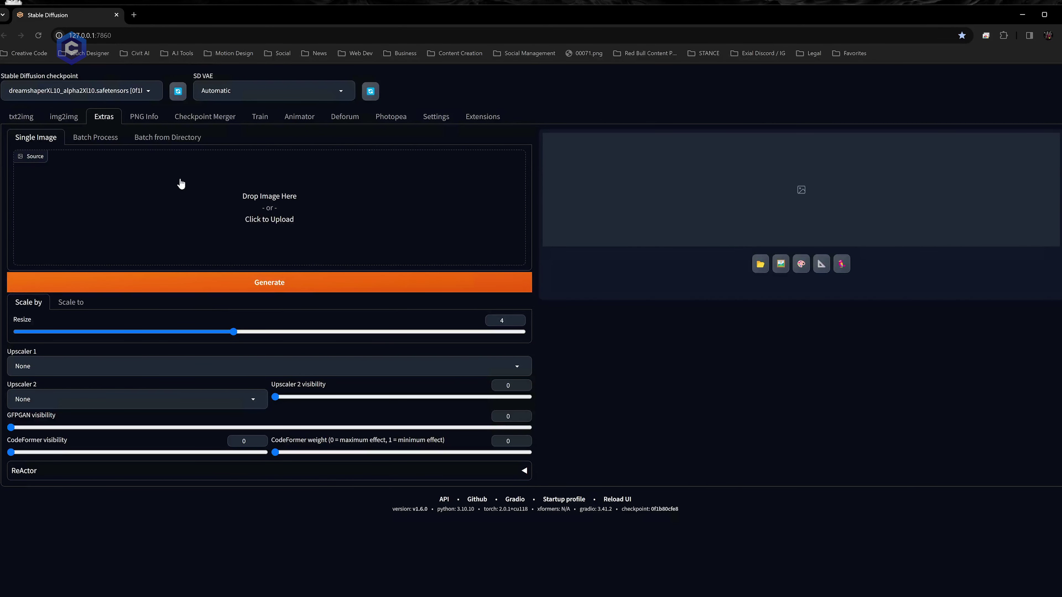
left_click(141, 119)
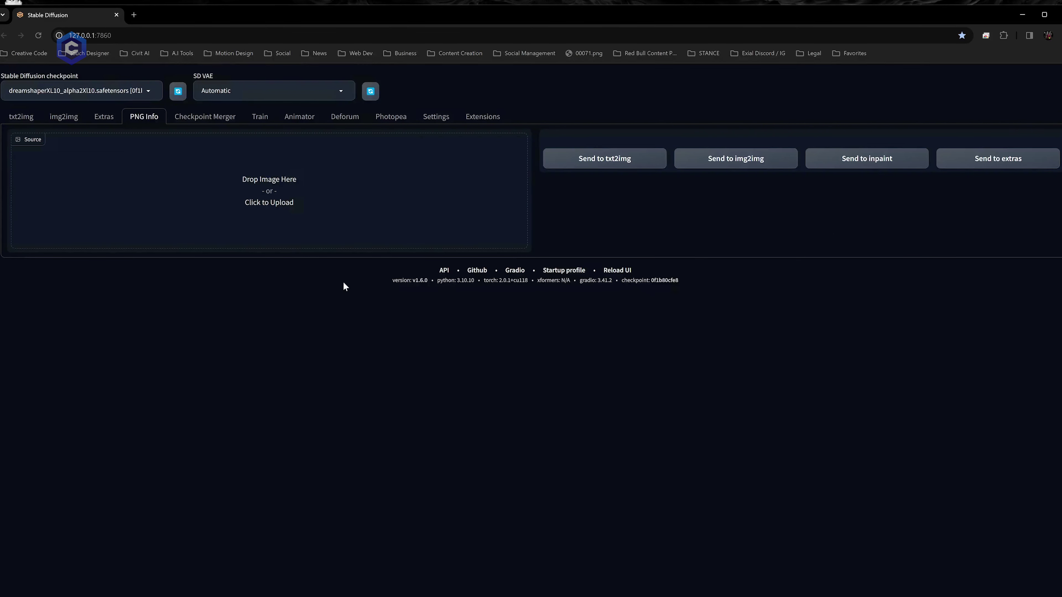
left_click(191, 123)
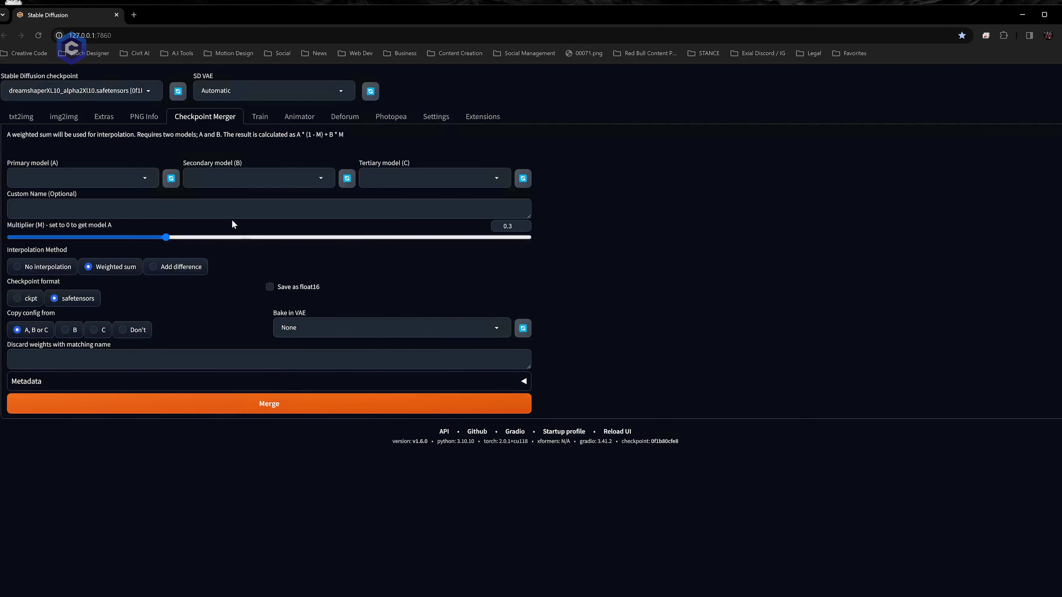
left_click(255, 120)
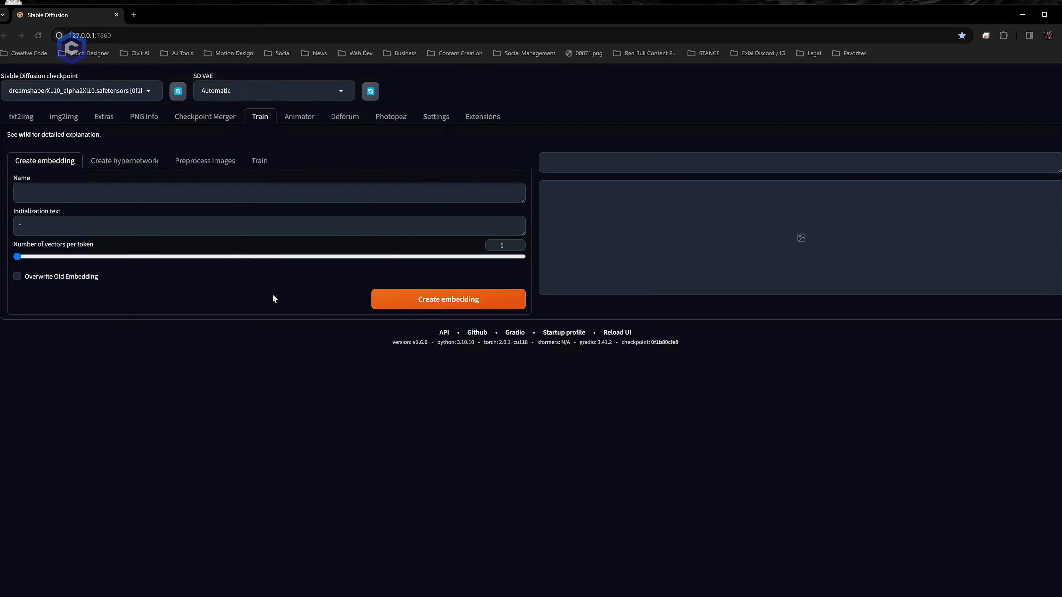
Step: Look through the web UI settings for saving images and grids
left_click(446, 120)
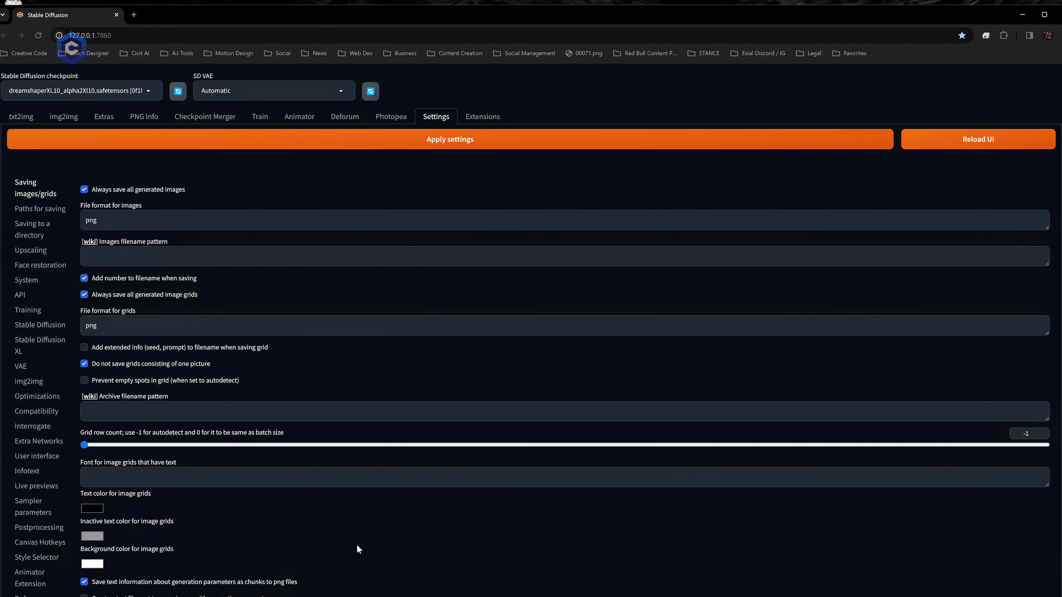
scroll(357, 549, "down", 3)
scroll(357, 549, "up", 3)
Step: Clear the controlnet search filter from the list of available extensions
left_click(477, 121)
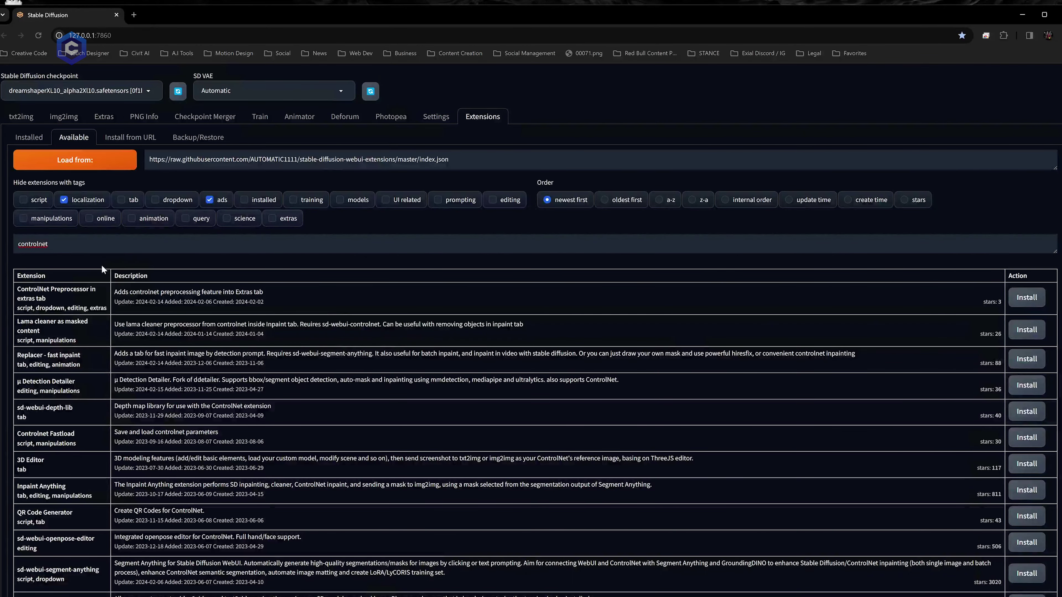
left_click(83, 249)
key("ctrl+a")
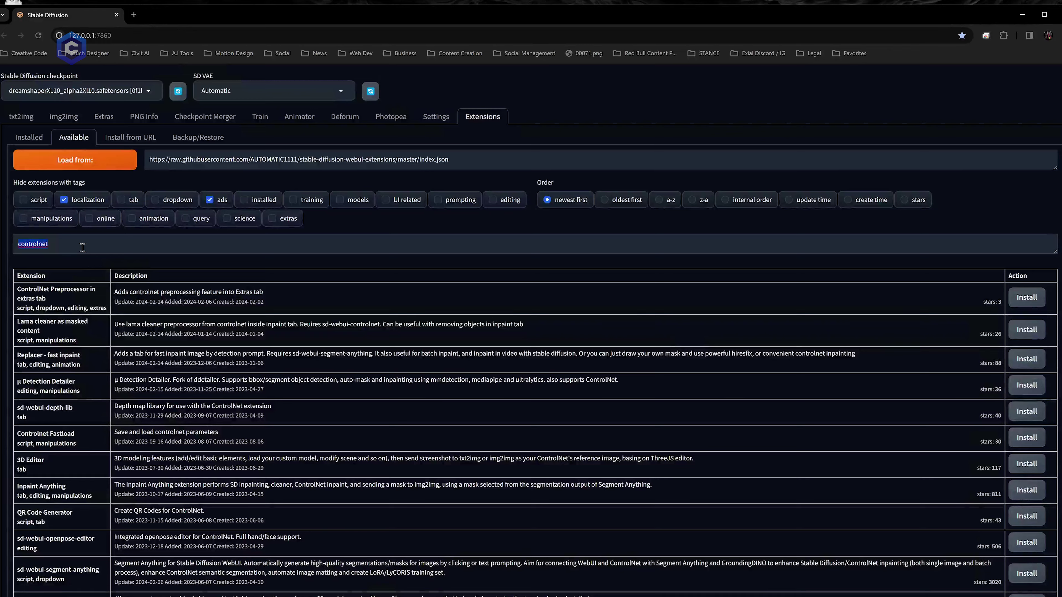
key("BackSpace")
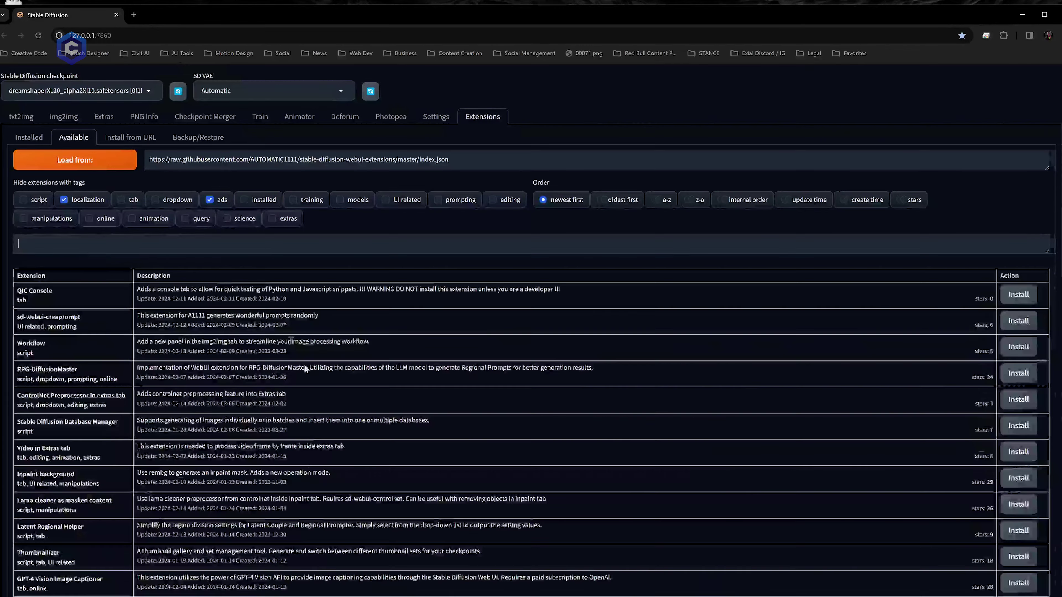
Step: Check the installed extensions, and reload and browse the list of available extensions
left_click(38, 136)
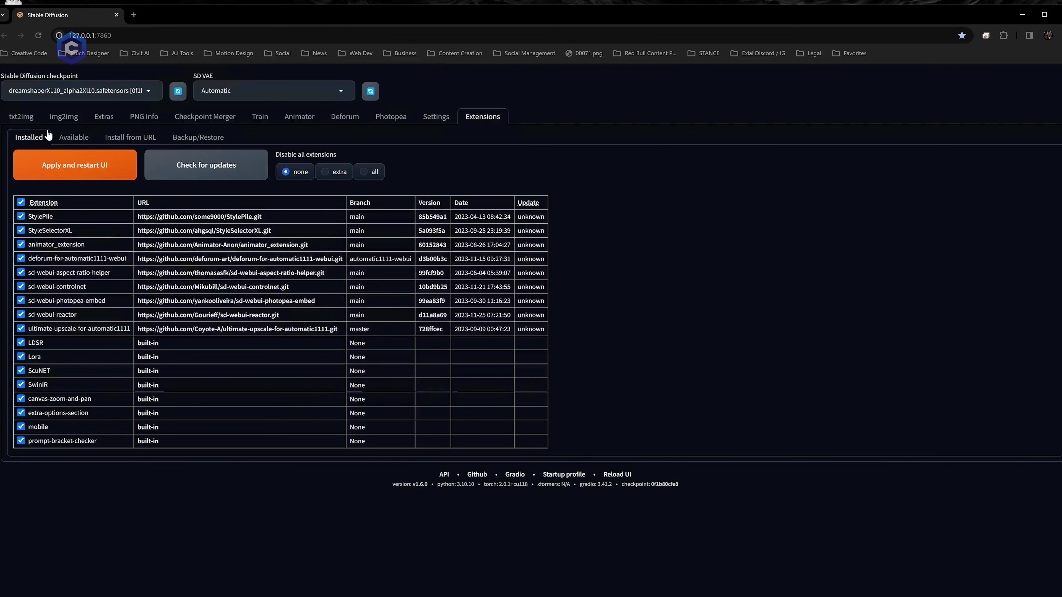
left_click(72, 139)
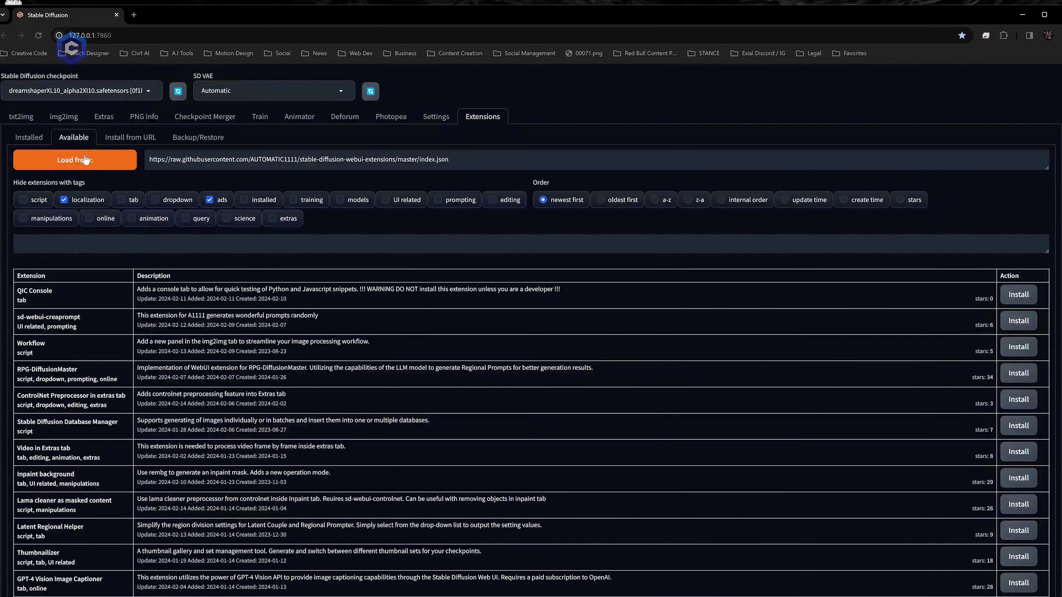
left_click(74, 160)
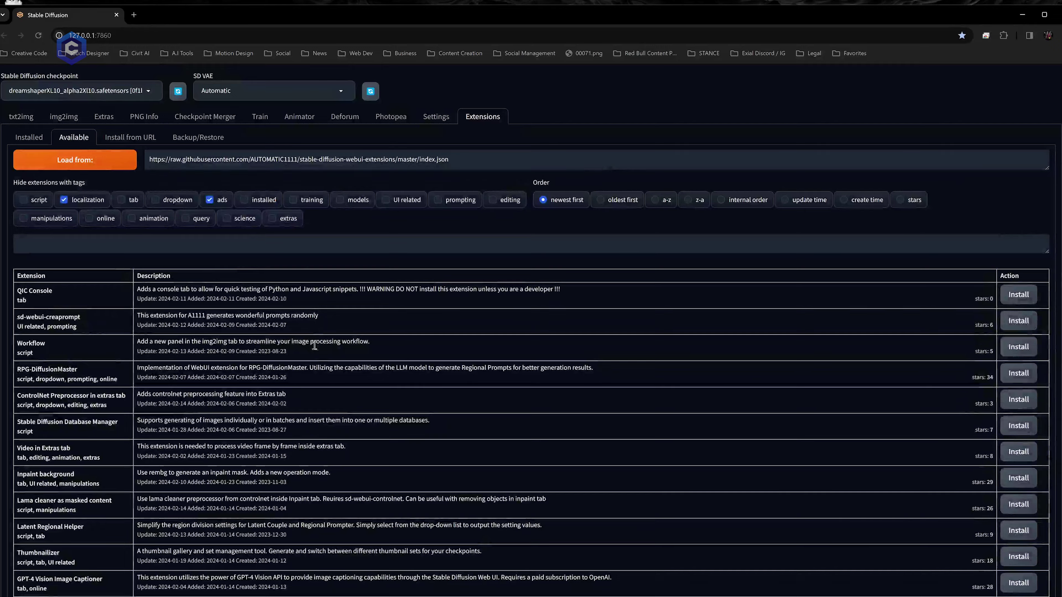
scroll(320, 416, "down", 10)
scroll(320, 416, "down", 10)
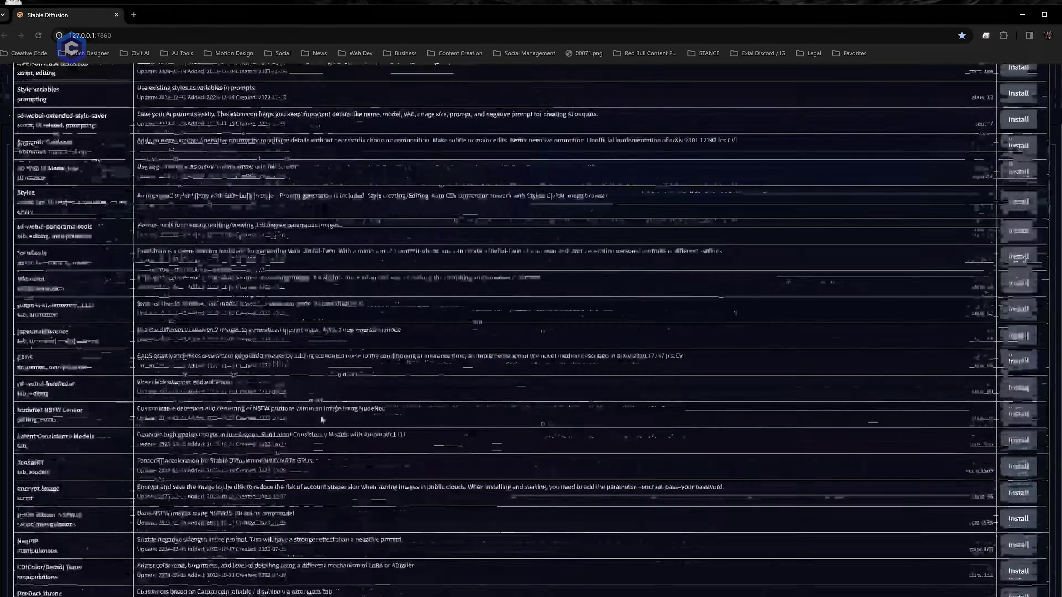
scroll(321, 419, "up", 10)
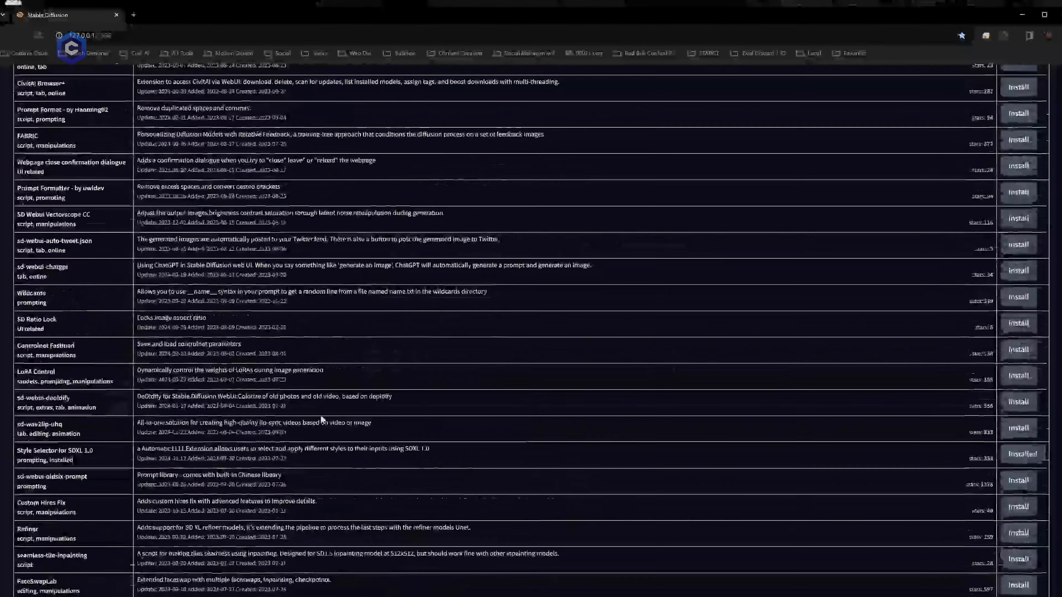
scroll(322, 418, "up", 15)
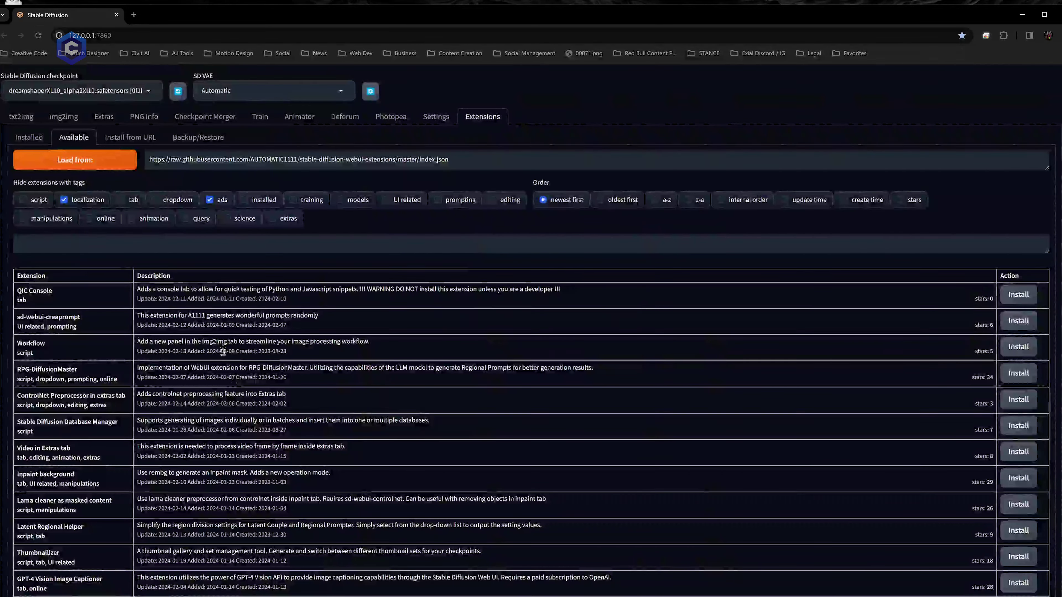
Step: Filter the available extensions by the search text ControlNet
left_click(79, 240)
type("COntrol")
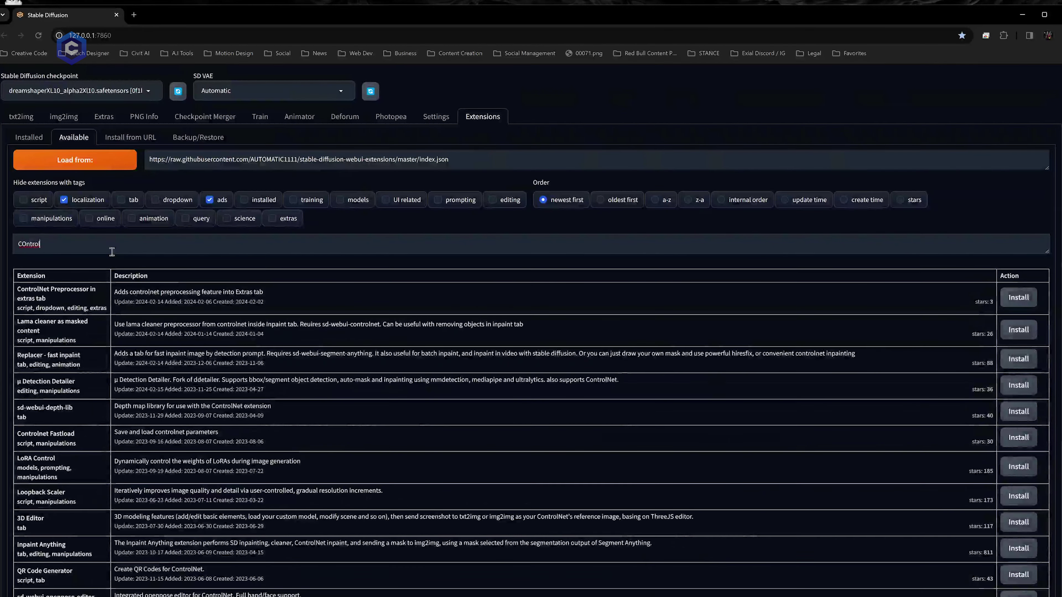
type("Net")
left_click(28, 244)
key("BackSpace")
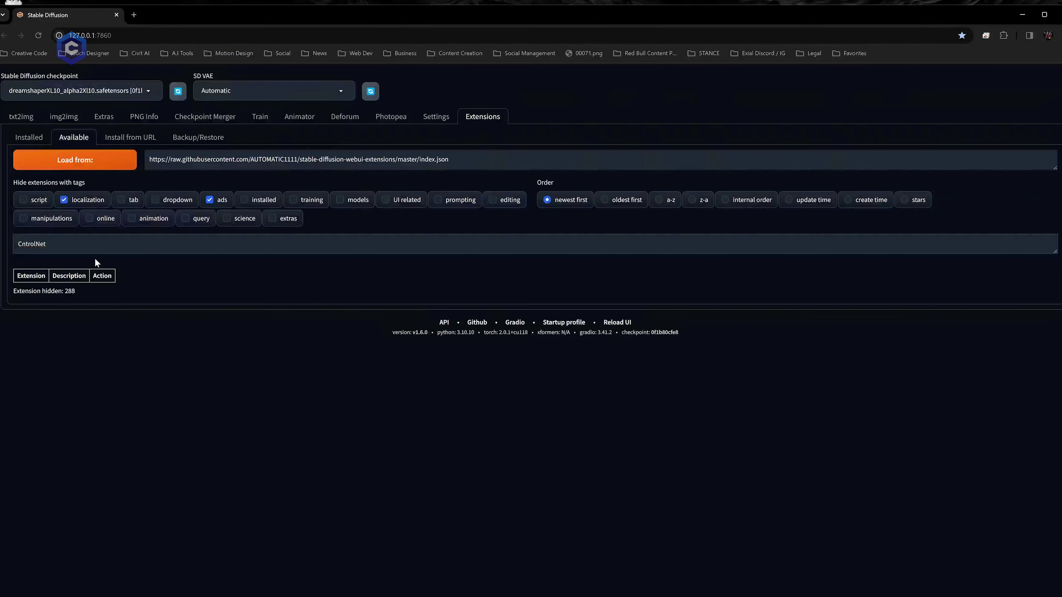
type("o")
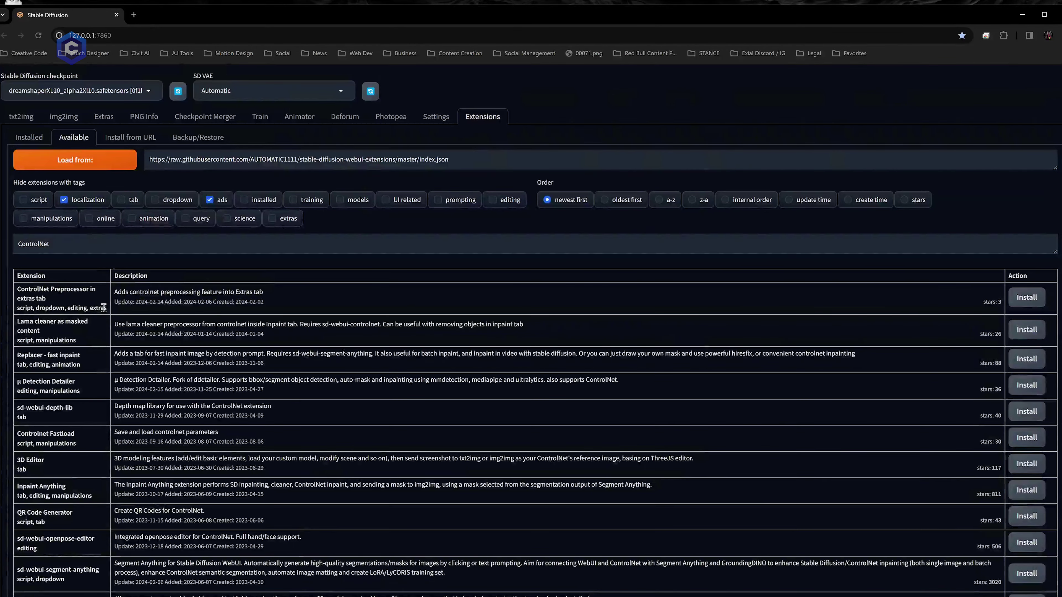
Step: Find and highlight the sd-webui-controlnet entry among the filtered extensions
scroll(104, 308, "down", 4)
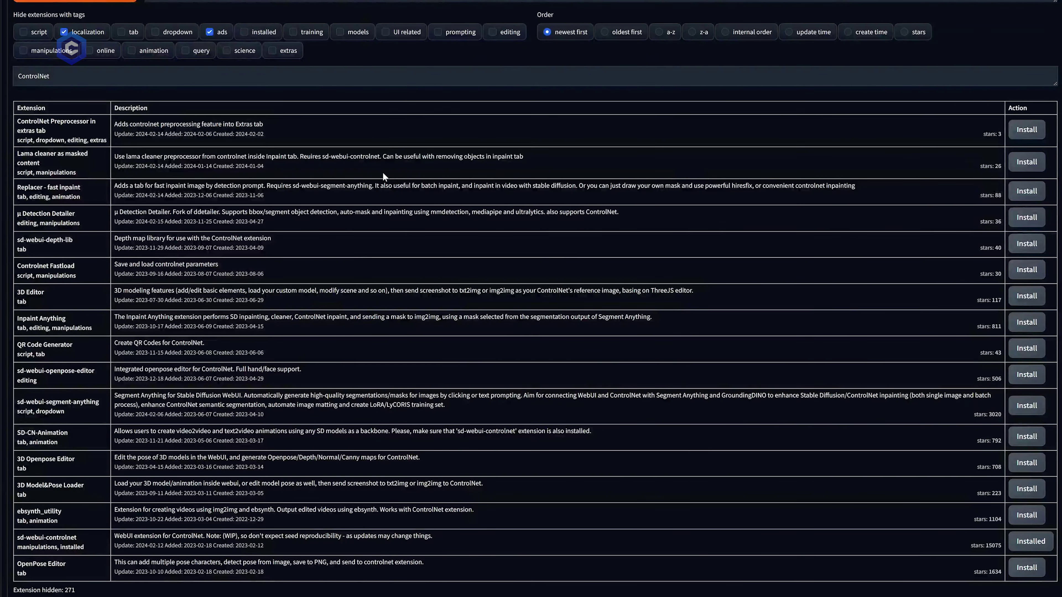
left_click_drag(95, 546, 17, 544)
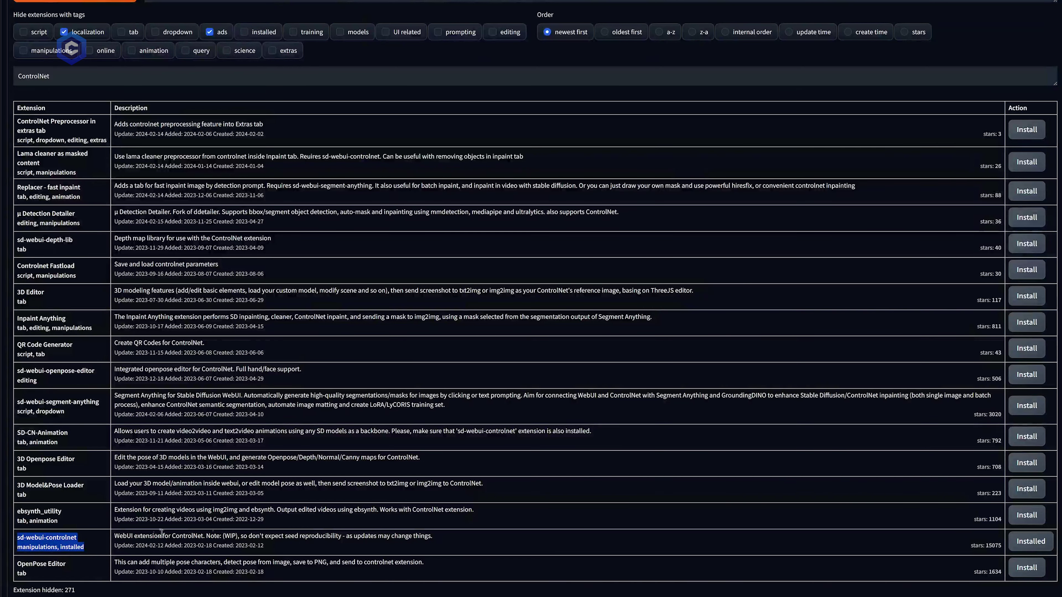
left_click(94, 540)
left_click_drag(95, 544, 15, 545)
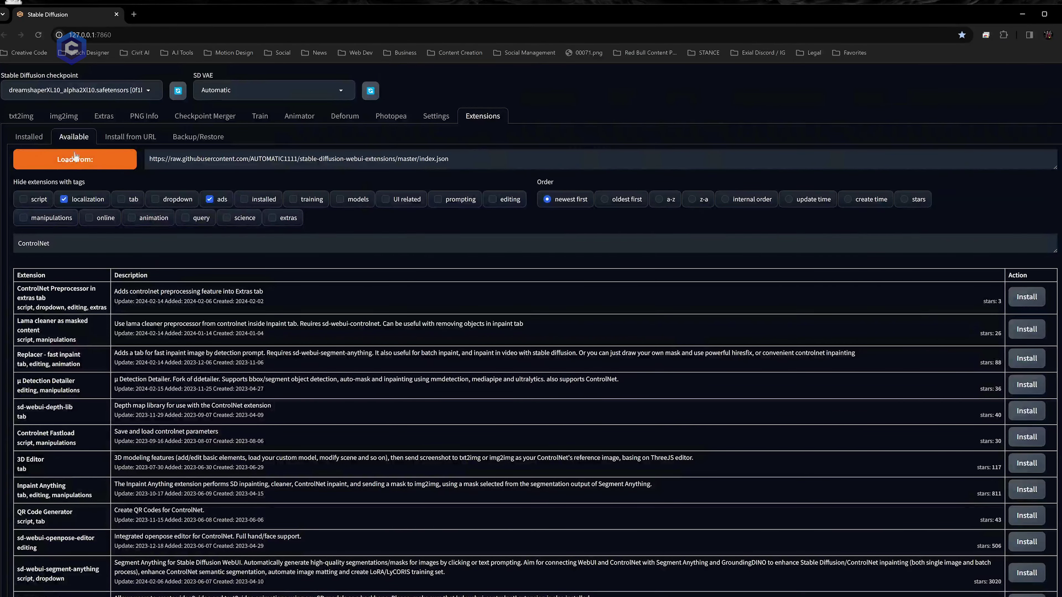
left_click(55, 158)
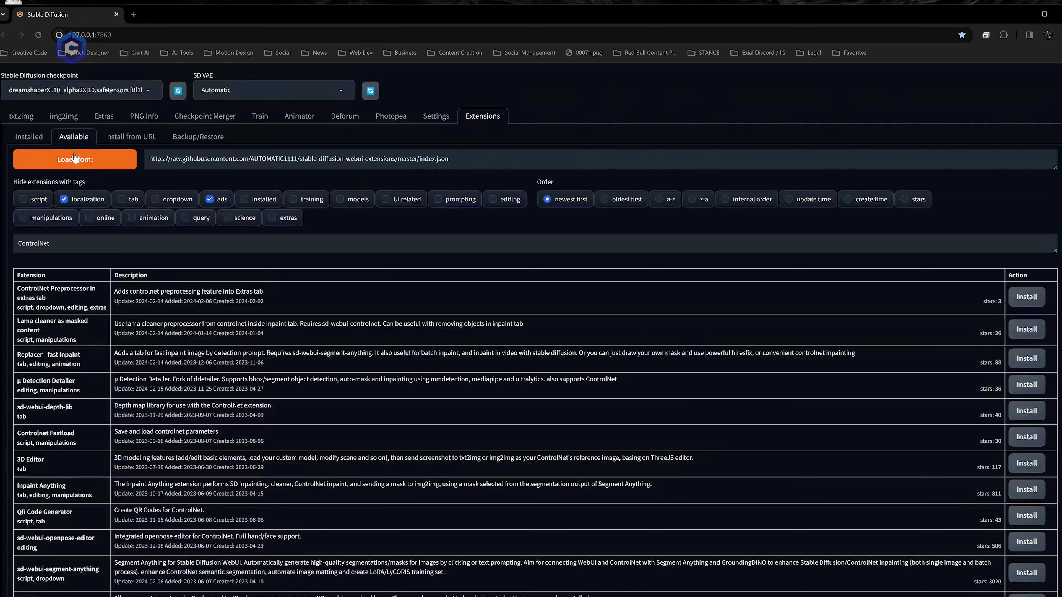
Step: Restart the web UI by closing the browser and console windows and running run.bat from the stable-diffusion-webui folder
left_click(1059, 14)
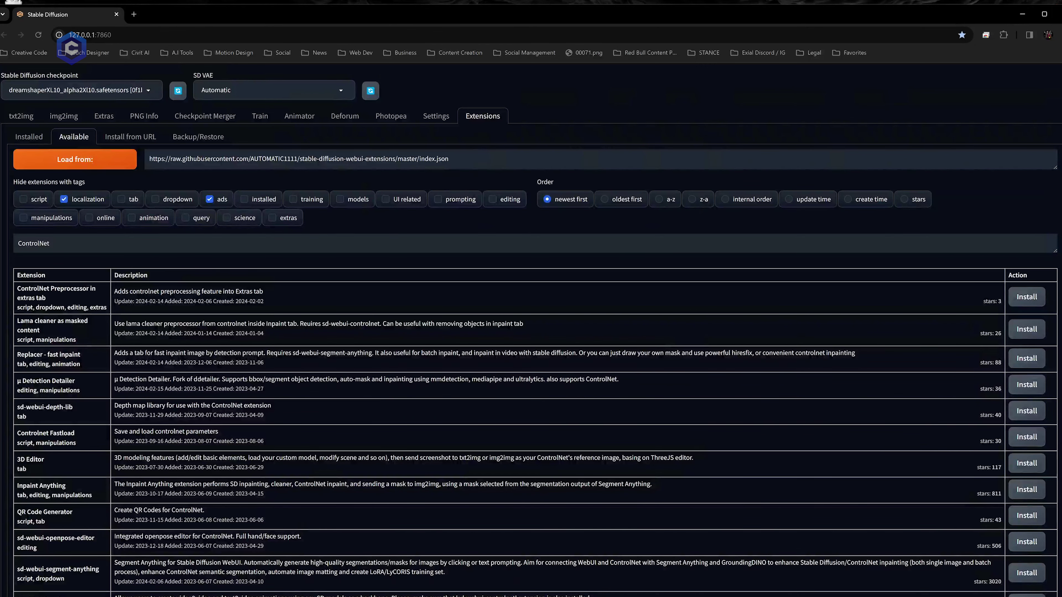
left_click(1051, 105)
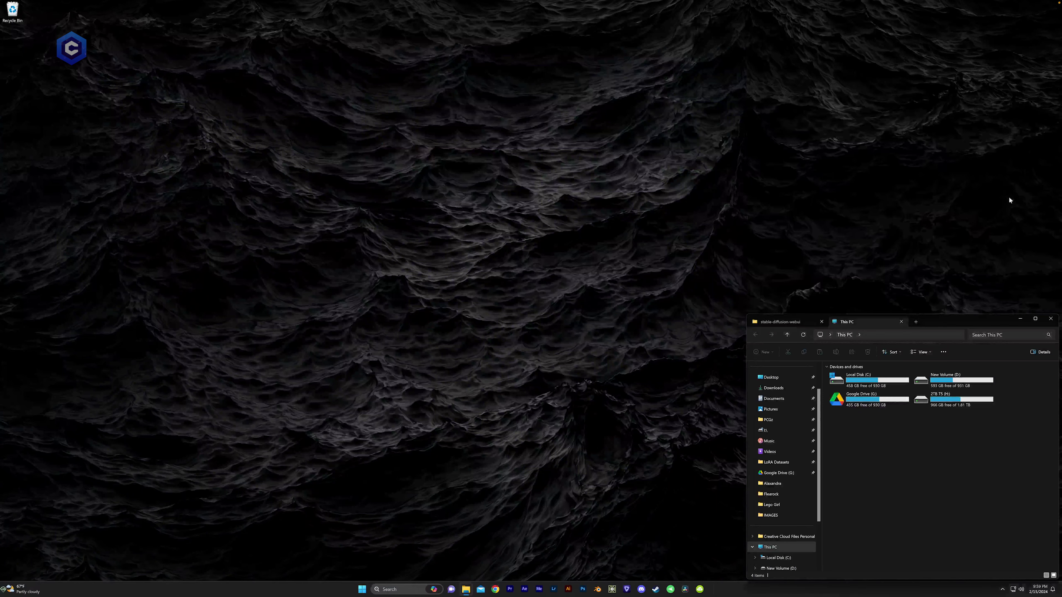
left_click(763, 321)
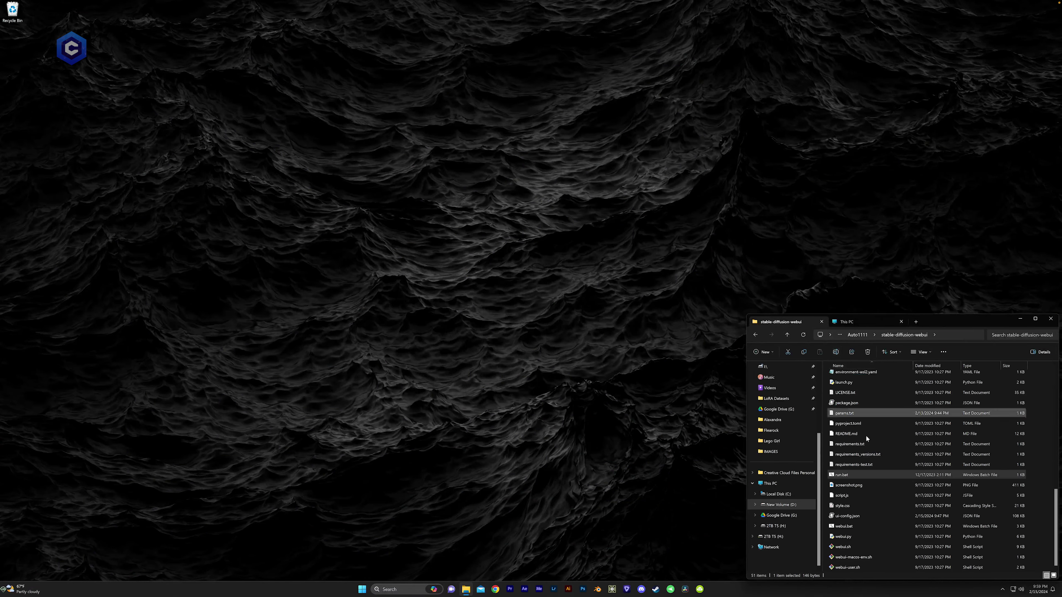
double_click(848, 475)
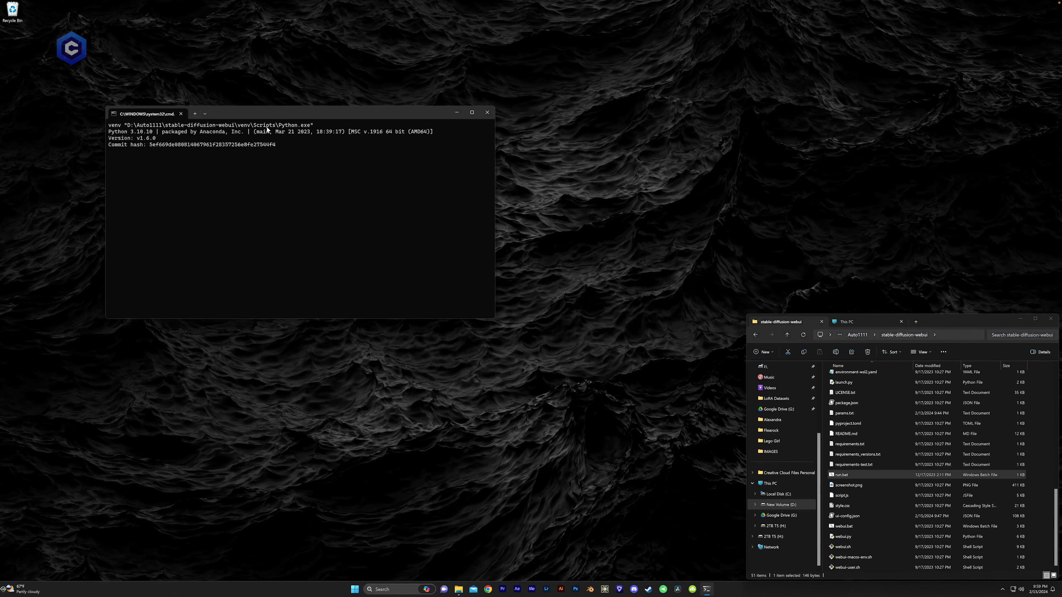
Step: Place the console window above the file explorer, narrow it to match, and collapse the SDXL Styles section in the web UI
left_click_drag(246, 116, 811, 108)
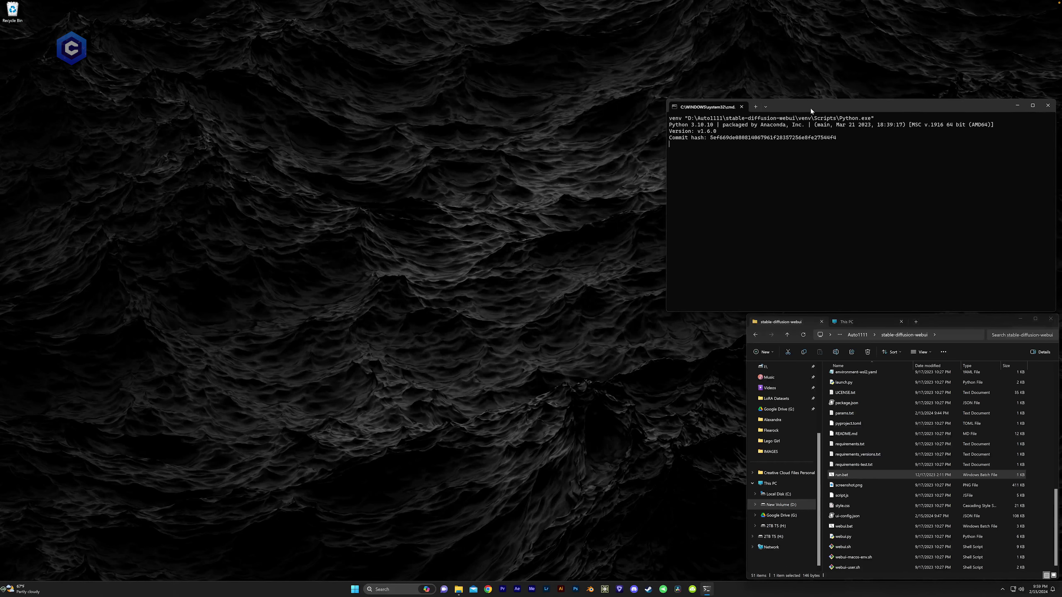
left_click_drag(668, 194, 746, 197)
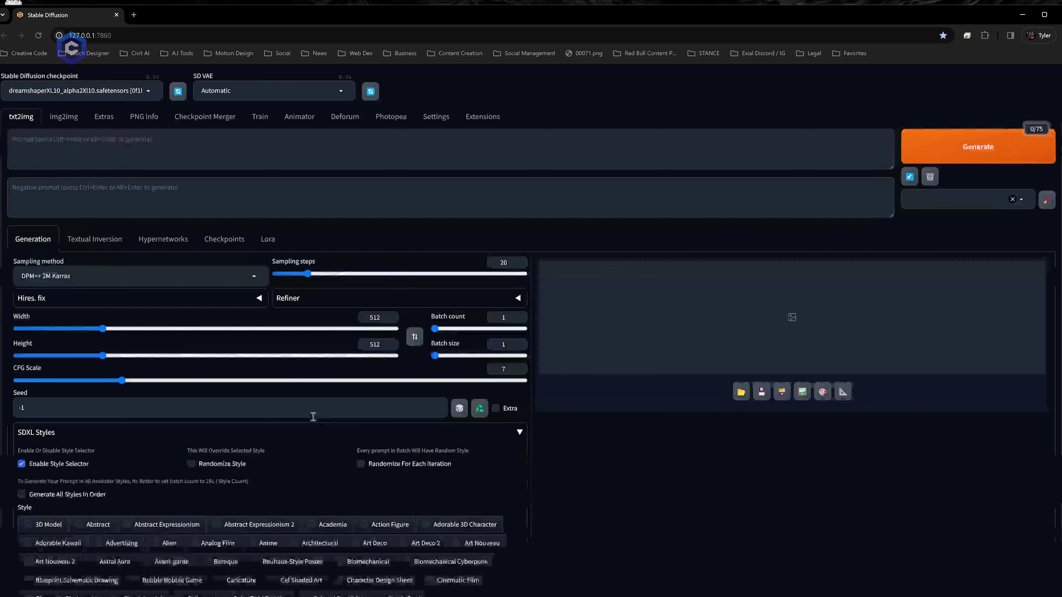
left_click(519, 432)
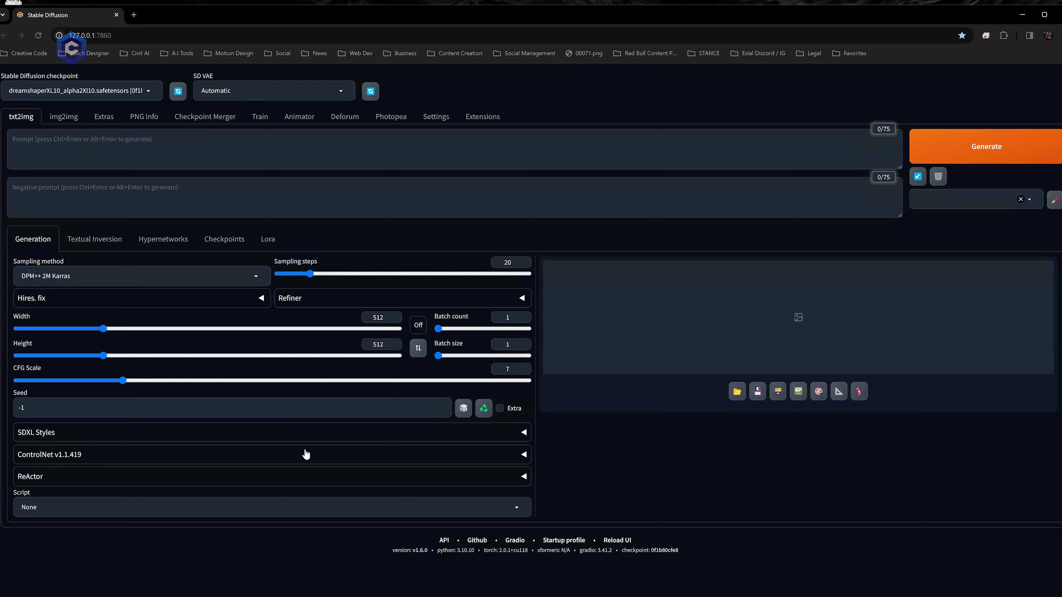
Step: Expand the ControlNet section, look over its unit, control type and preprocessor options, and collapse it again
left_click(523, 454)
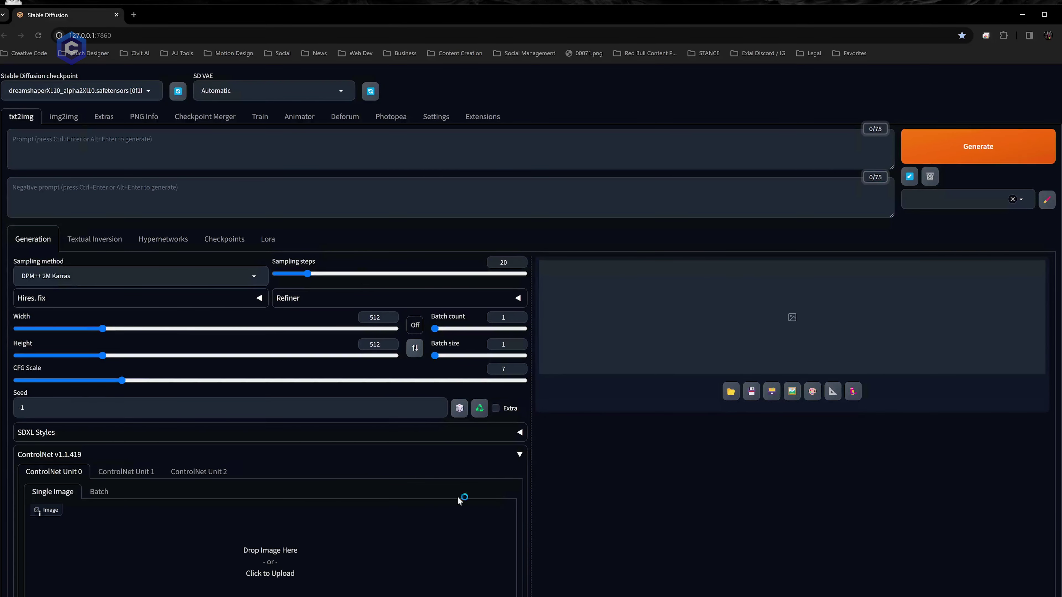
scroll(368, 544, "down", 4)
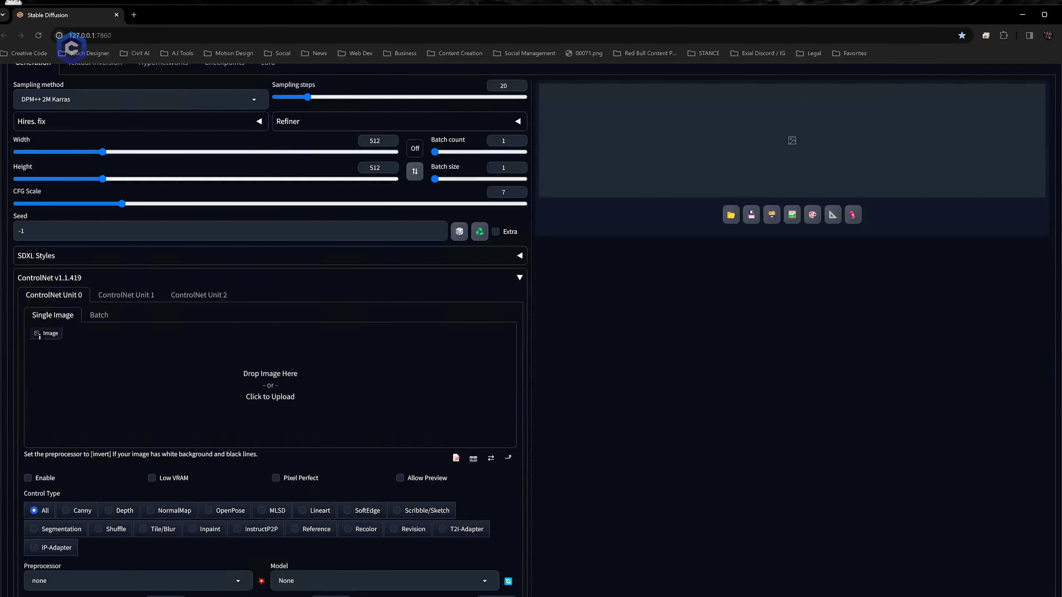
scroll(435, 457, "up", 2)
left_click(519, 348)
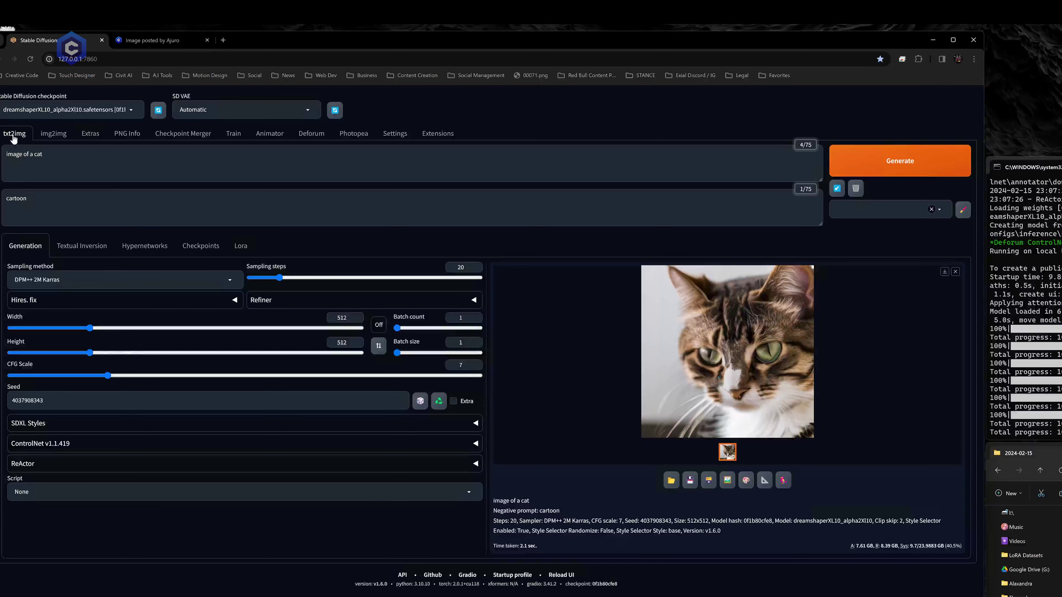
Step: Load the dreamshaper_8 checkpoint and refresh the textual inversion cards so they match it
left_click(87, 248)
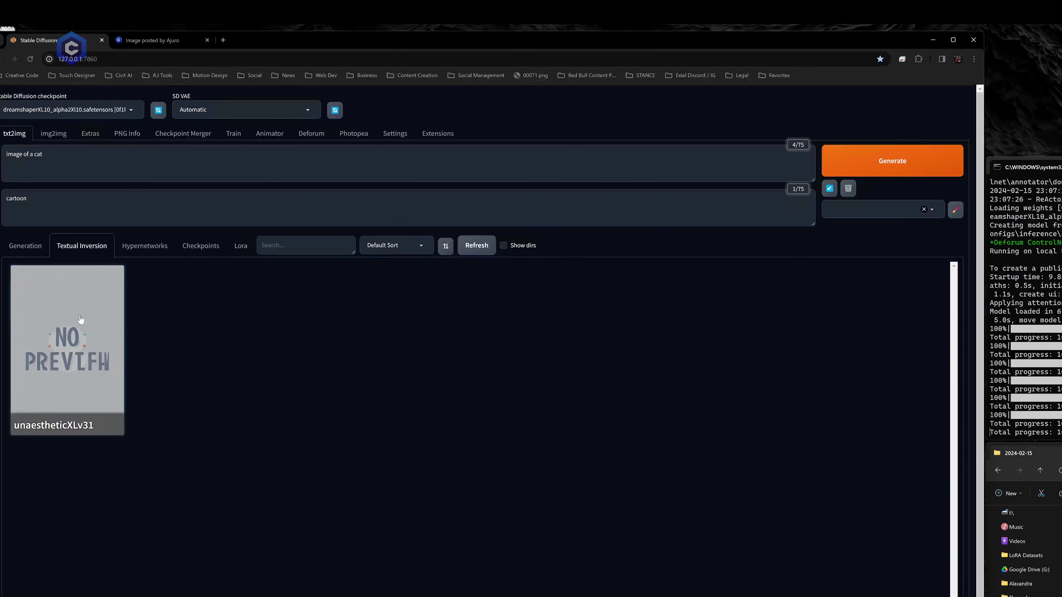
mouse_move(80, 341)
left_click(128, 110)
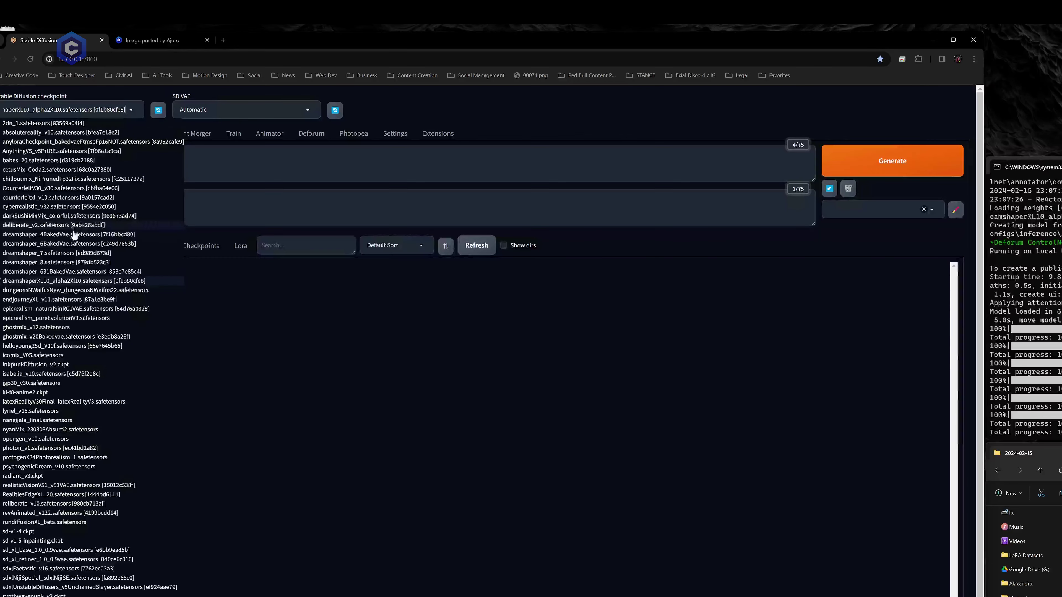
left_click(70, 263)
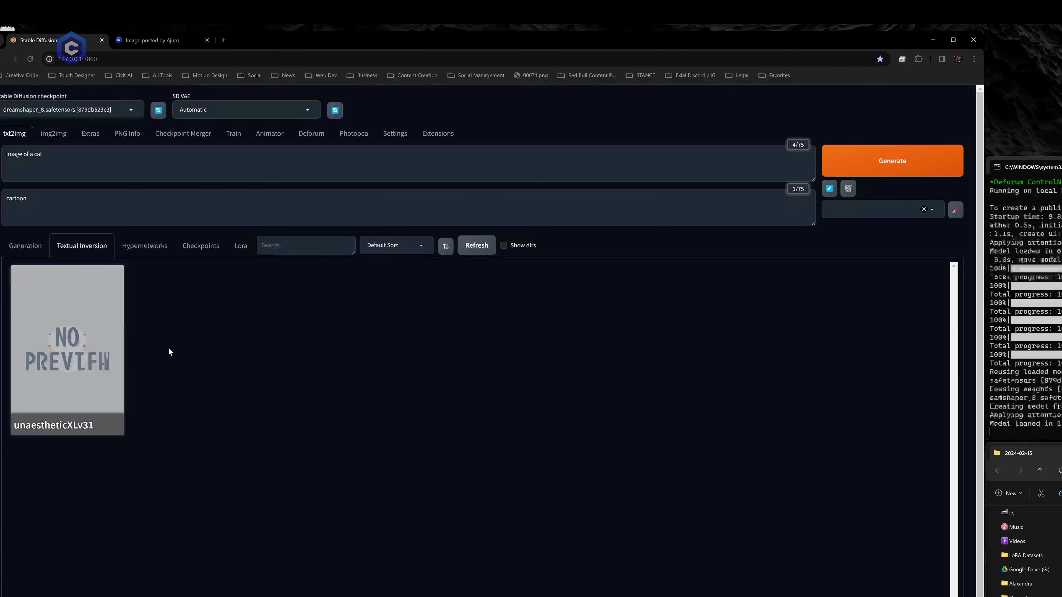
left_click(469, 249)
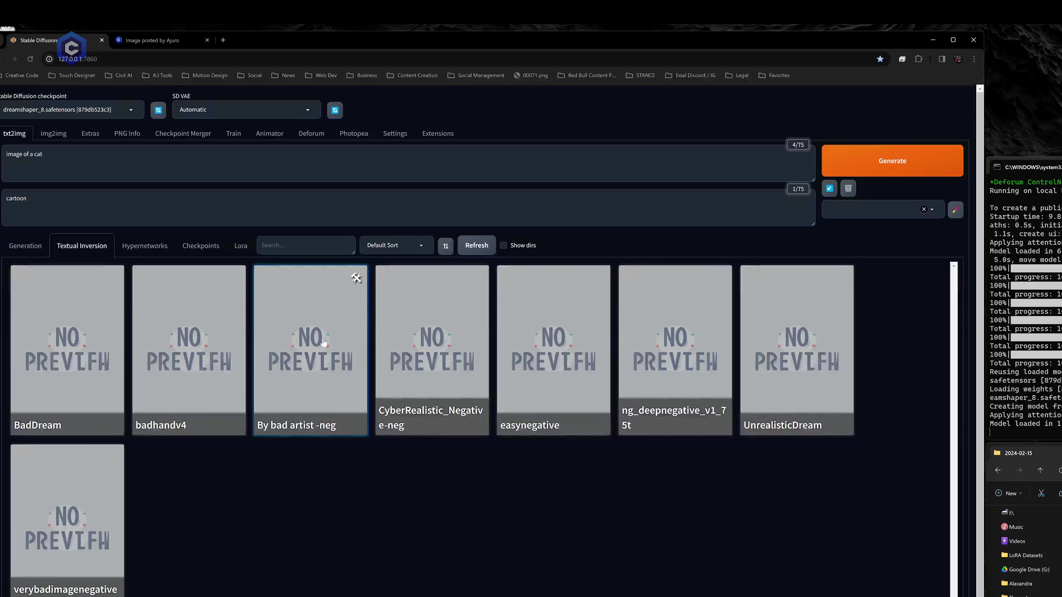
Step: Look through the hypernetwork and checkpoint galleries, and compare the checkpoint cards with the list of selectable checkpoints
left_click(144, 247)
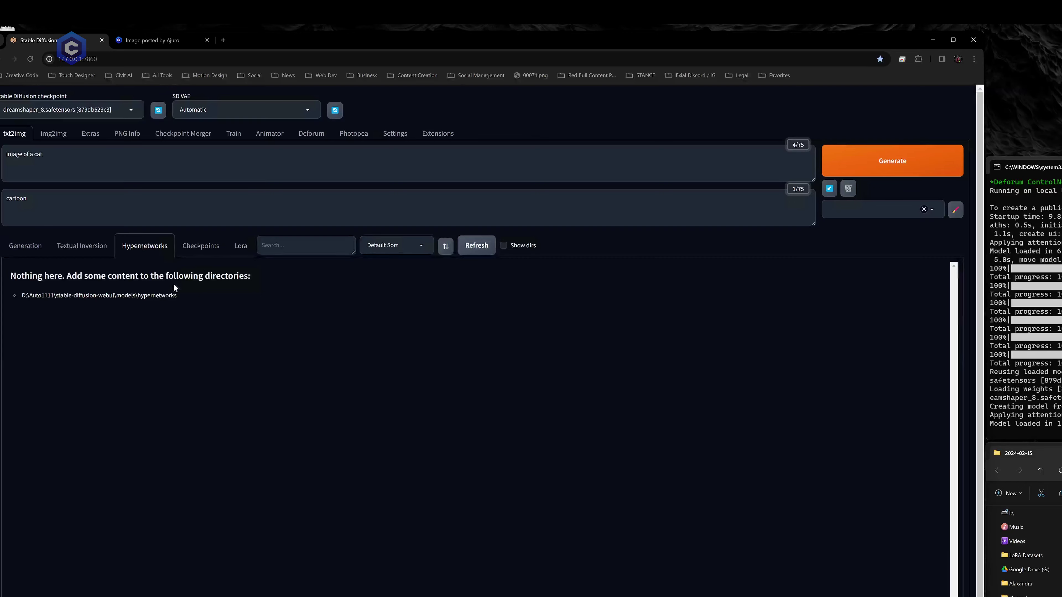
left_click(202, 247)
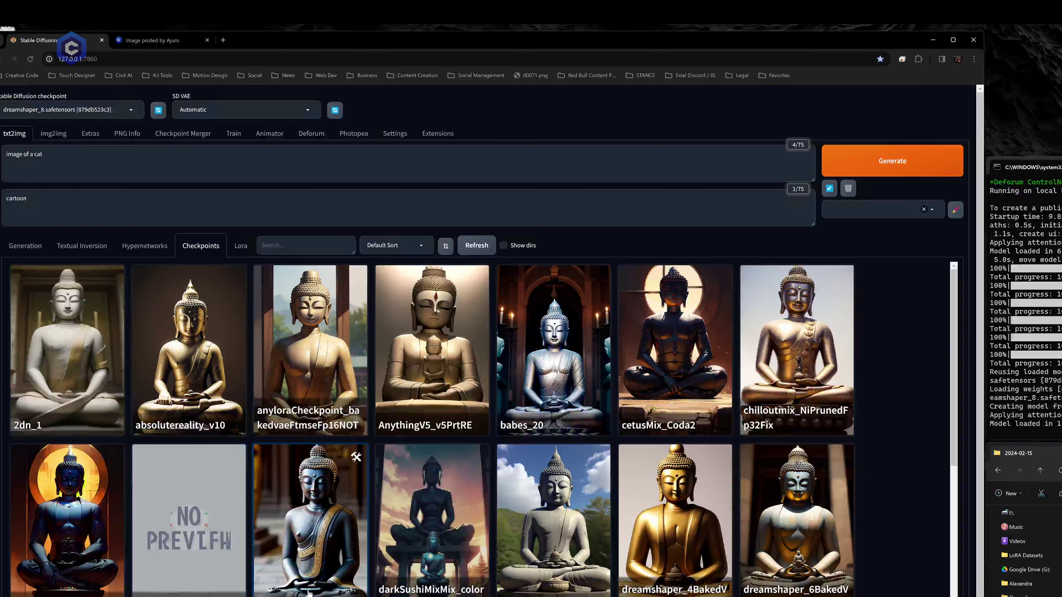
scroll(341, 578, "down", 4)
scroll(341, 577, "down", 5)
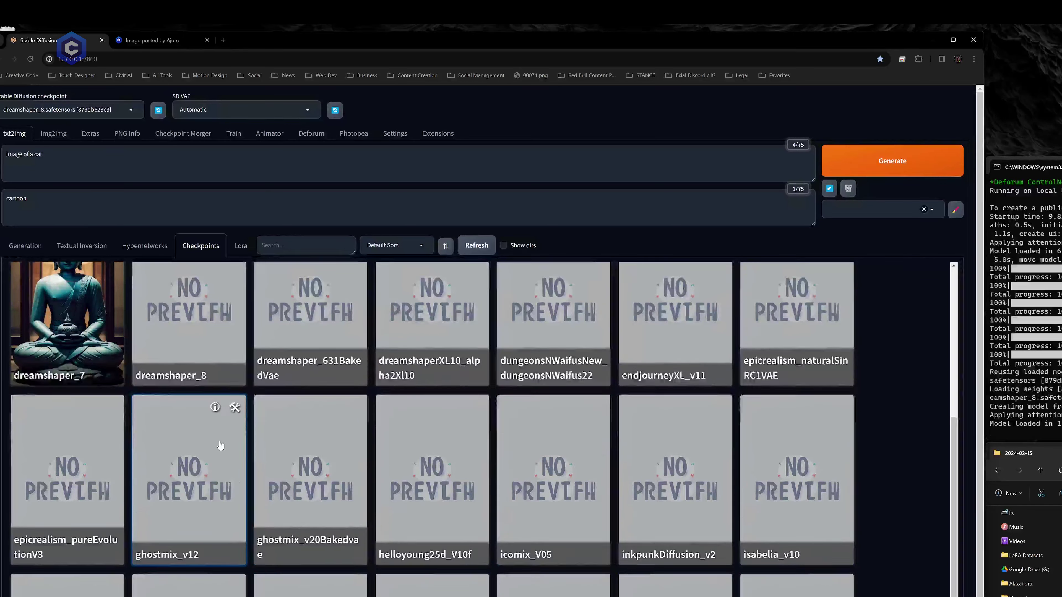
scroll(220, 445, "up", 9)
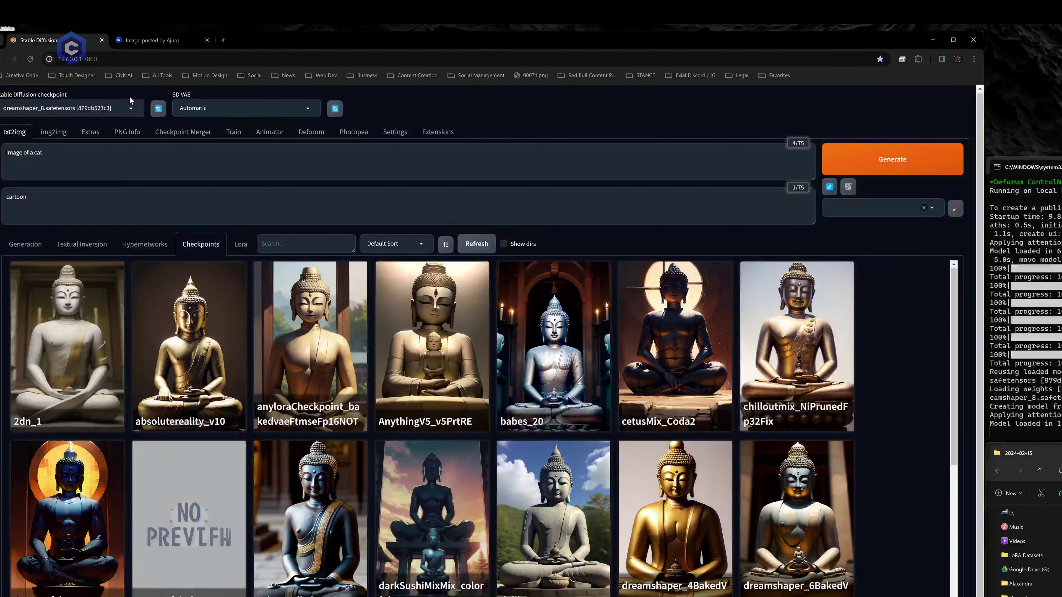
left_click(130, 109)
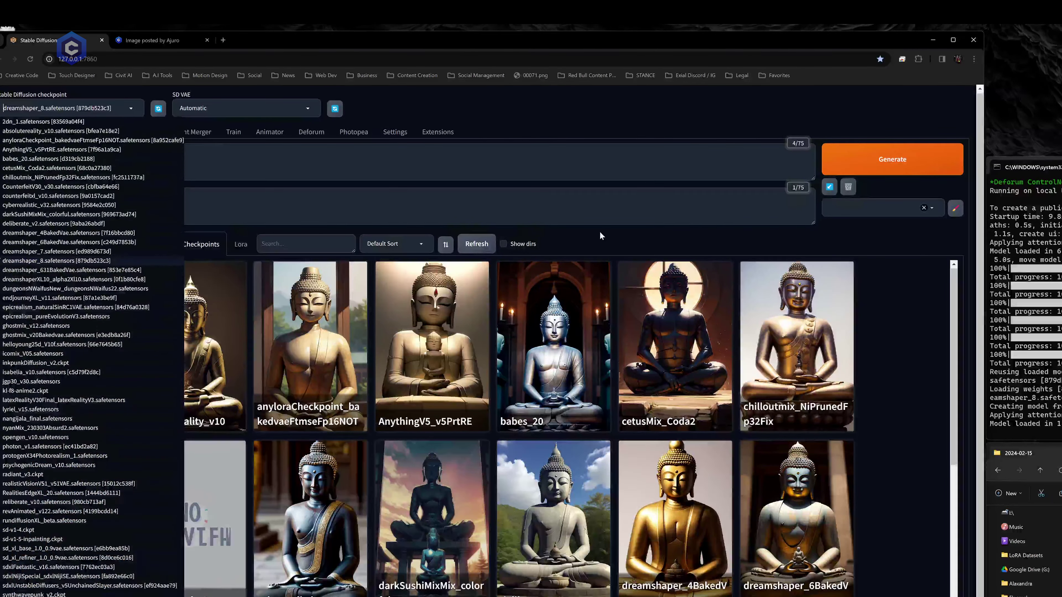
left_click(436, 318)
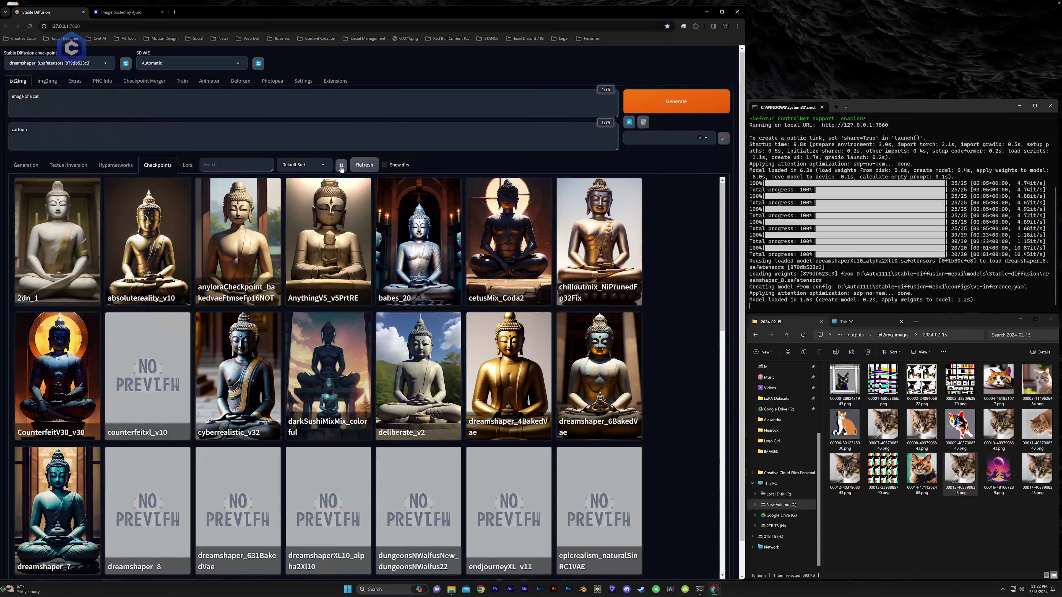
Step: Reverse the sort order of the model cards and view the Lora collection before returning to the generation settings
left_click(341, 167)
left_click(188, 165)
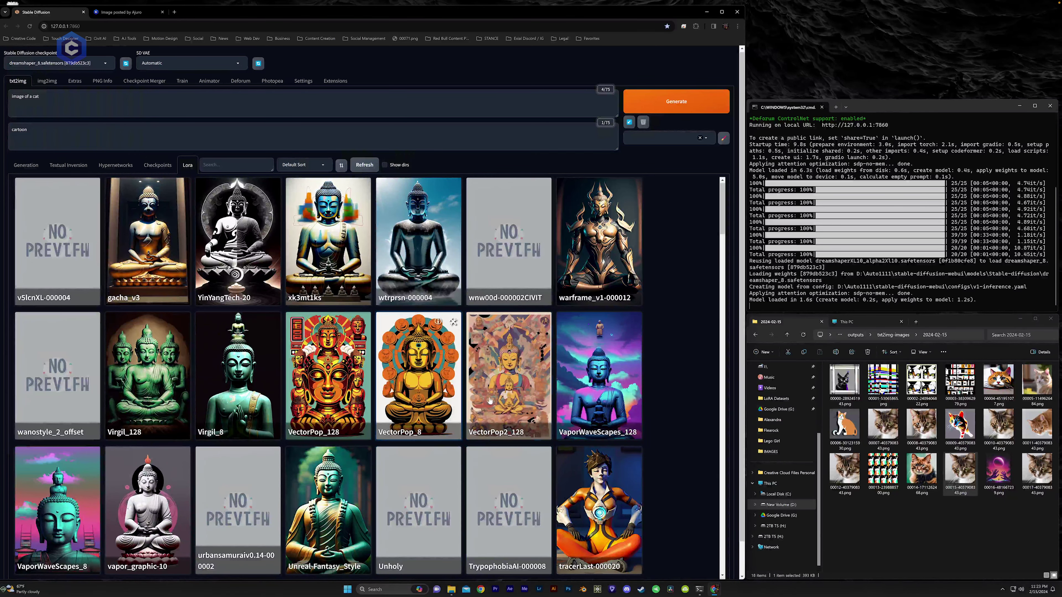
left_click(33, 165)
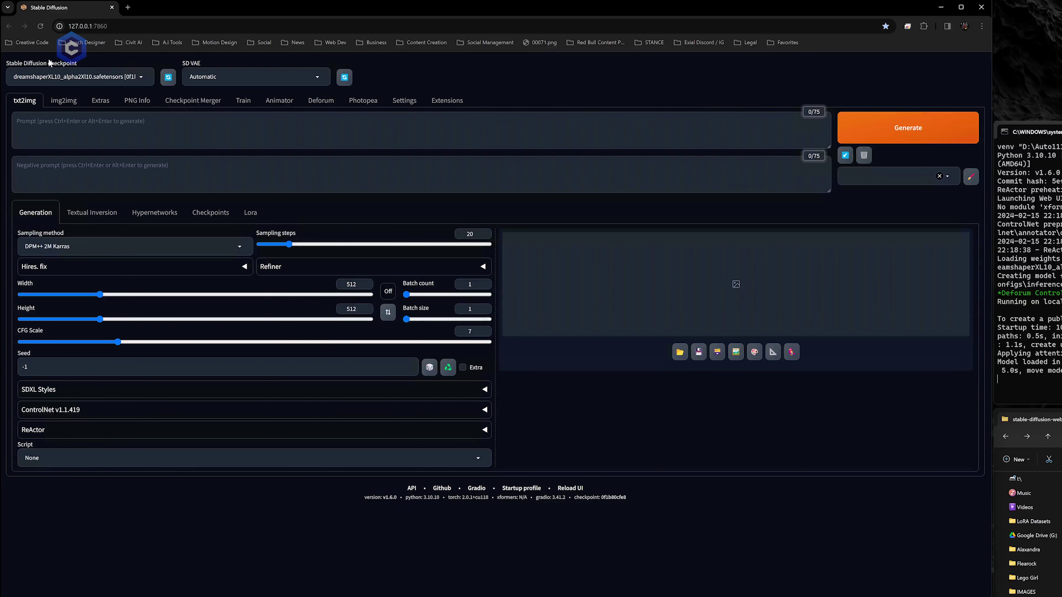
Step: Look at the available Stable Diffusion checkpoint and SD VAE choices without changing either selection
left_click(139, 78)
left_click(423, 74)
left_click(310, 76)
left_click(272, 90)
Step: Enter the prompt "image of a cat" and generate an image from it
left_click(67, 137)
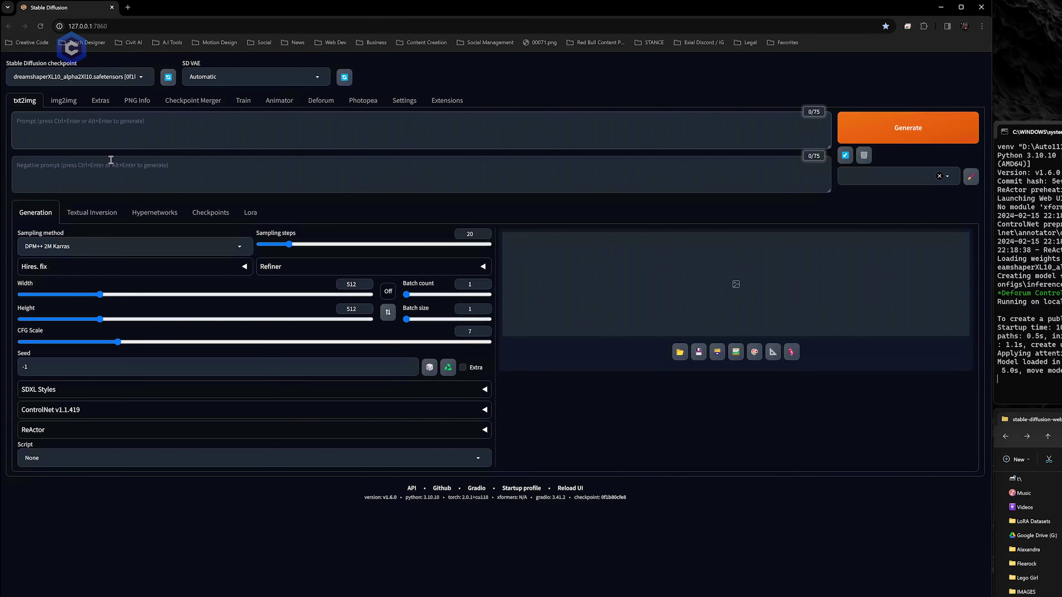
type("image of a cat")
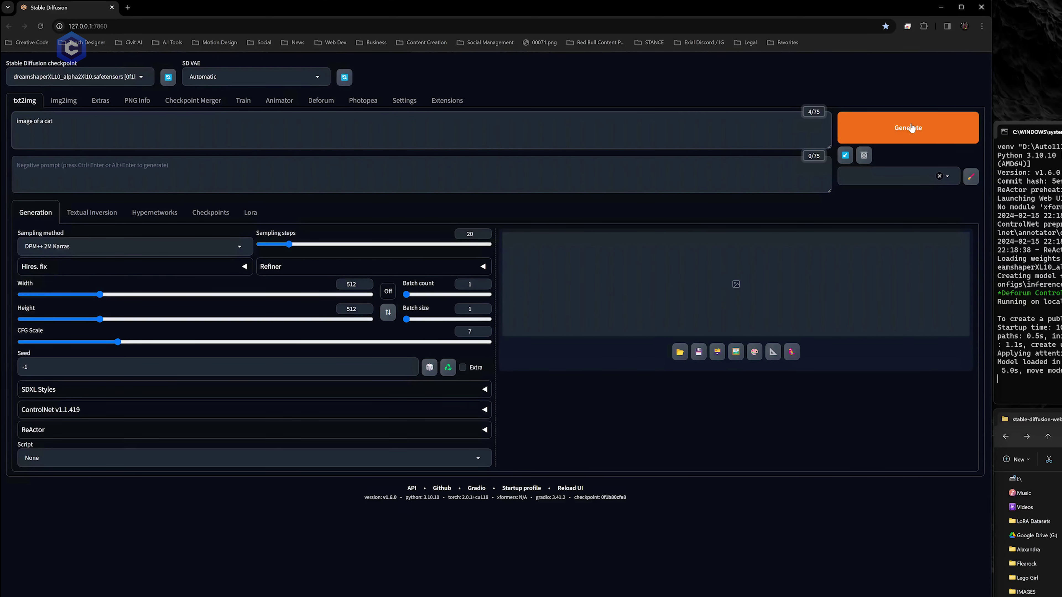
left_click(912, 129)
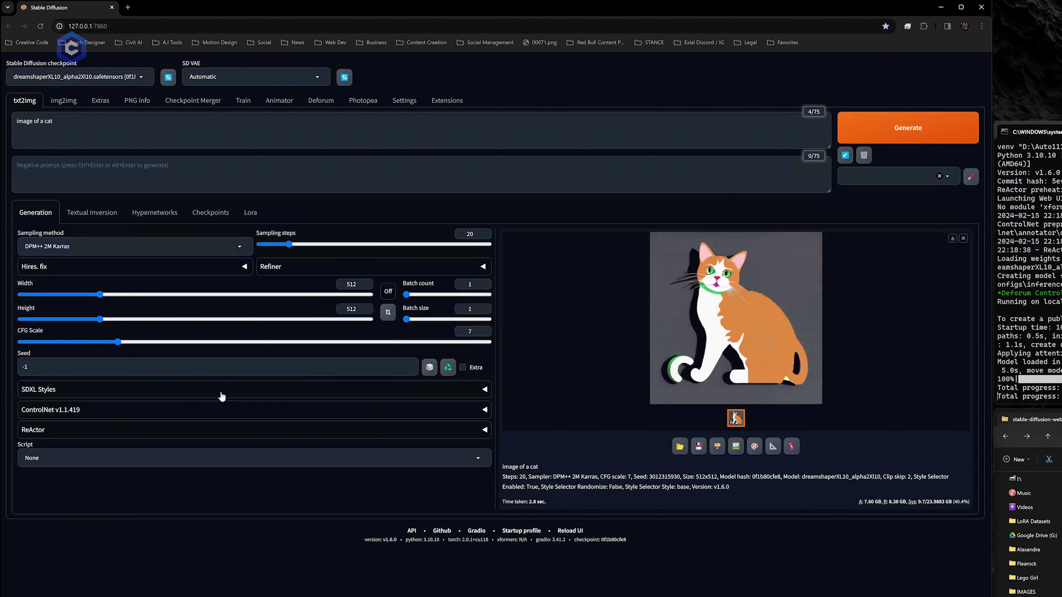
Step: Add "cartoon" as the negative prompt and generate the cat image again
left_click(110, 181)
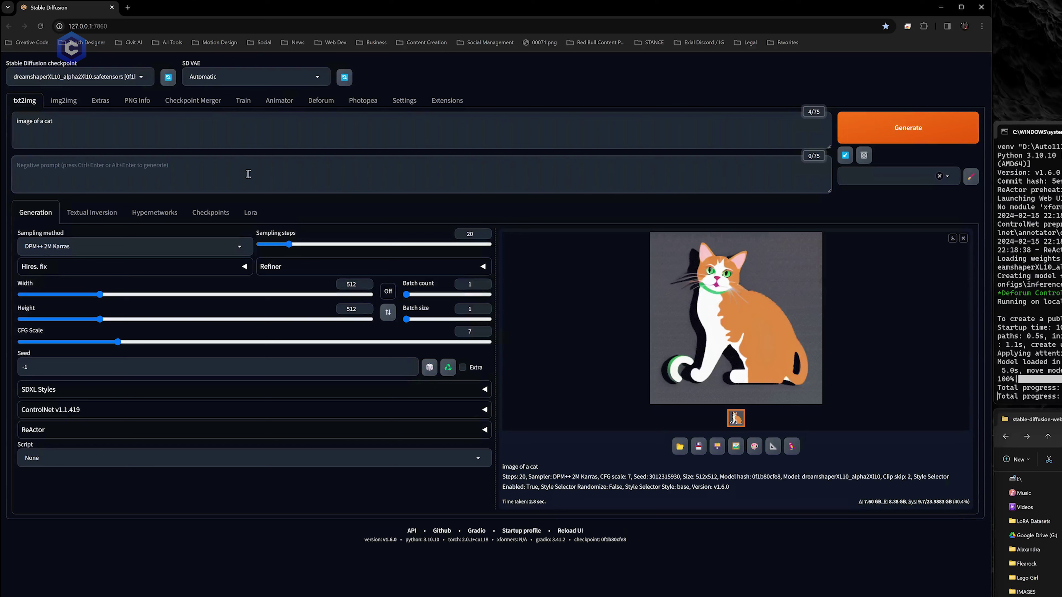
type("cartoon")
left_click(898, 127)
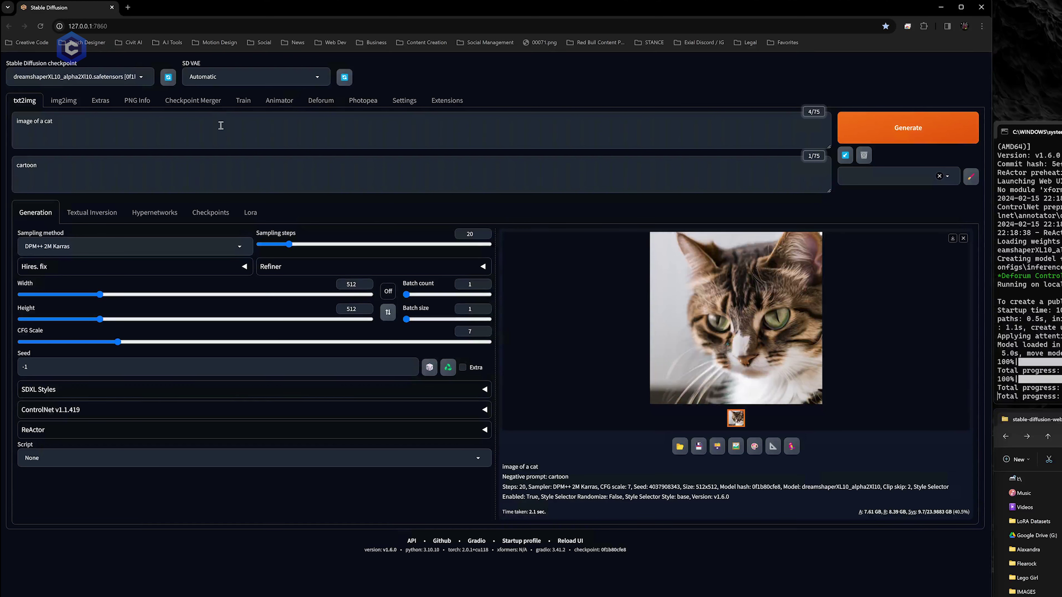
left_click(138, 175)
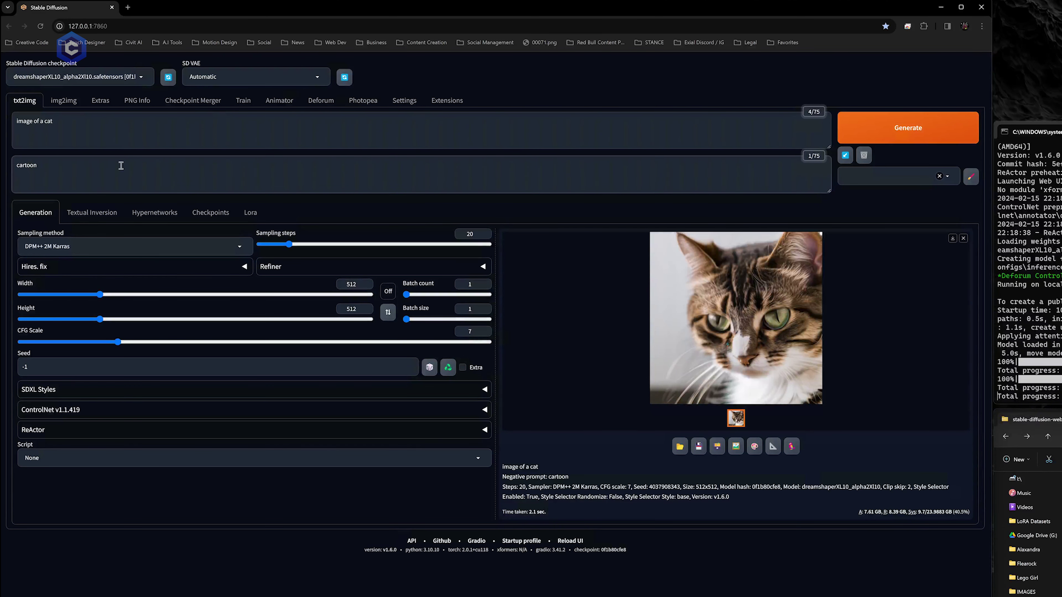
Step: View the list of sampling methods in the generation settings, keeping DPM++ 2M Karras selected
left_click(39, 216)
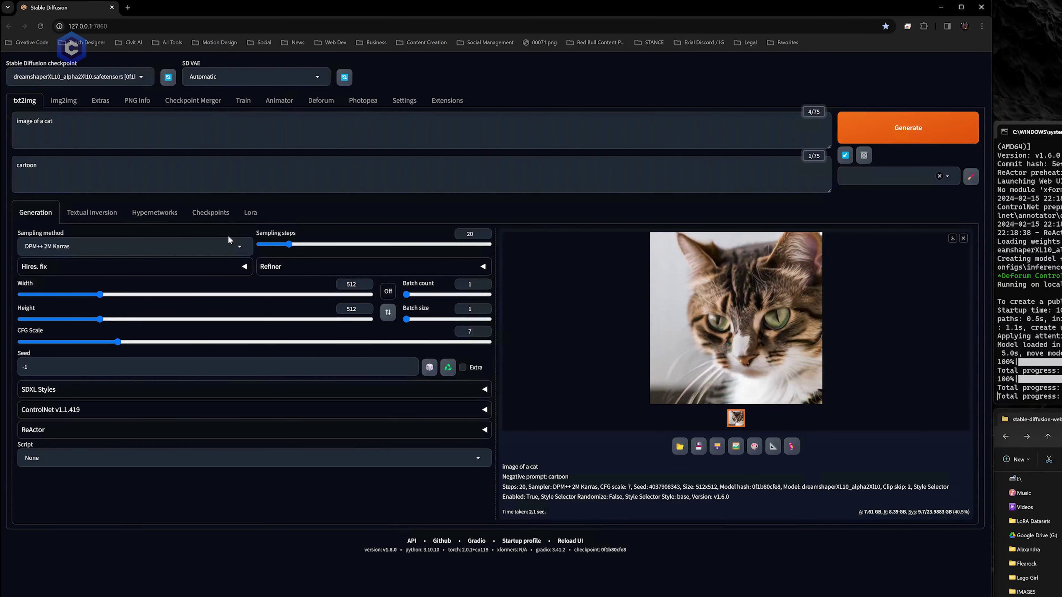
left_click(240, 253)
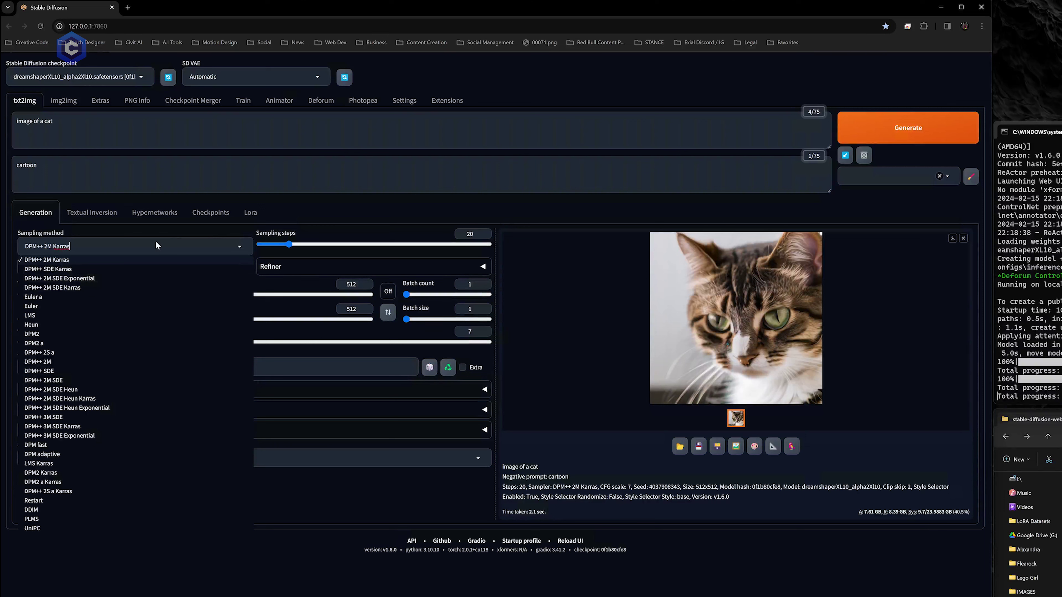
left_click(310, 227)
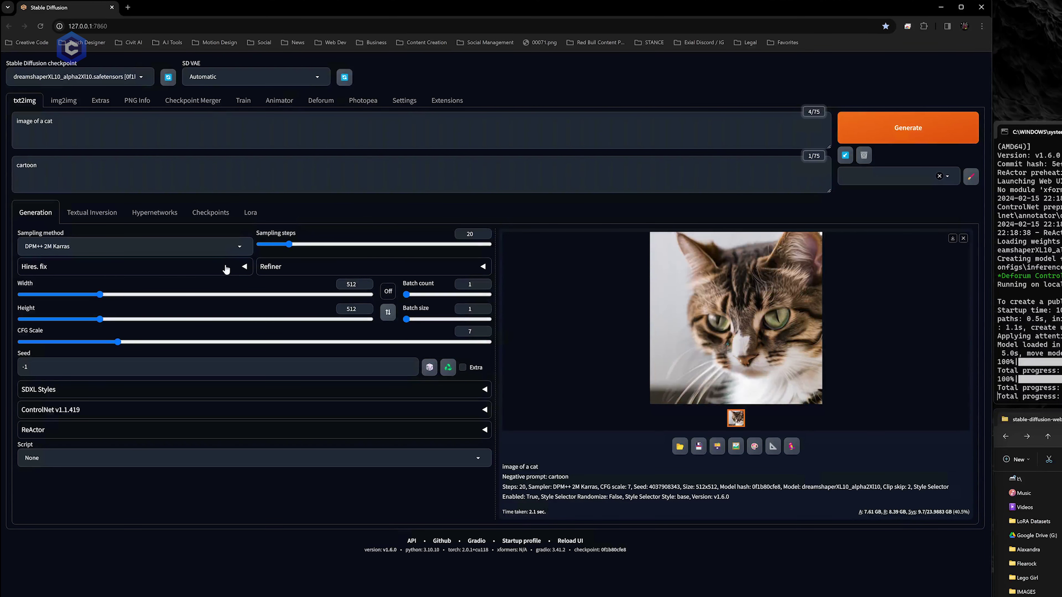
Step: Inspect the Hires. fix options and the Refiner options with its checkpoint list, leaving both sections collapsed
left_click(244, 268)
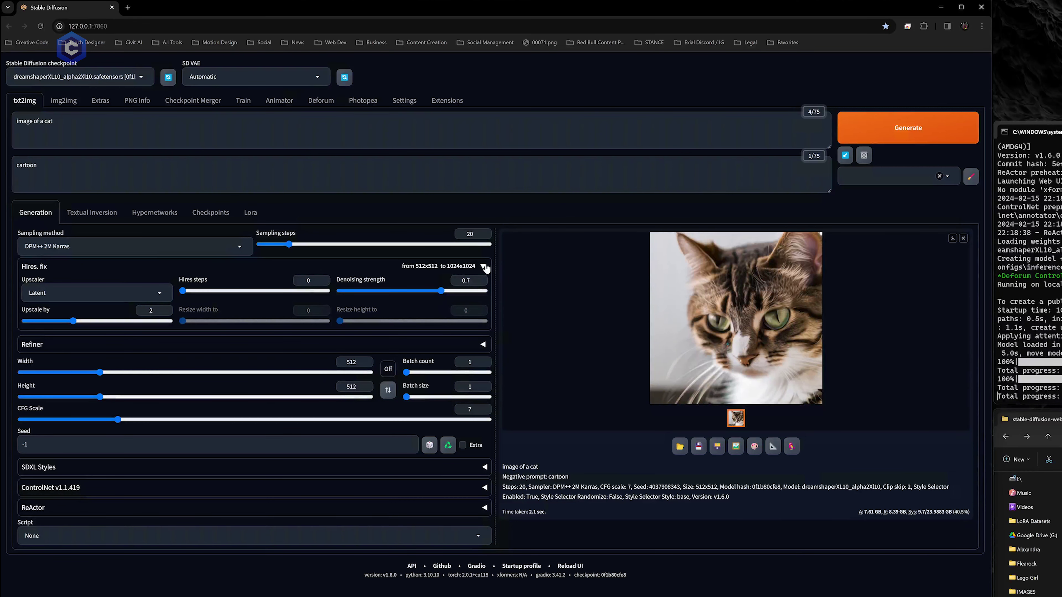
left_click(483, 267)
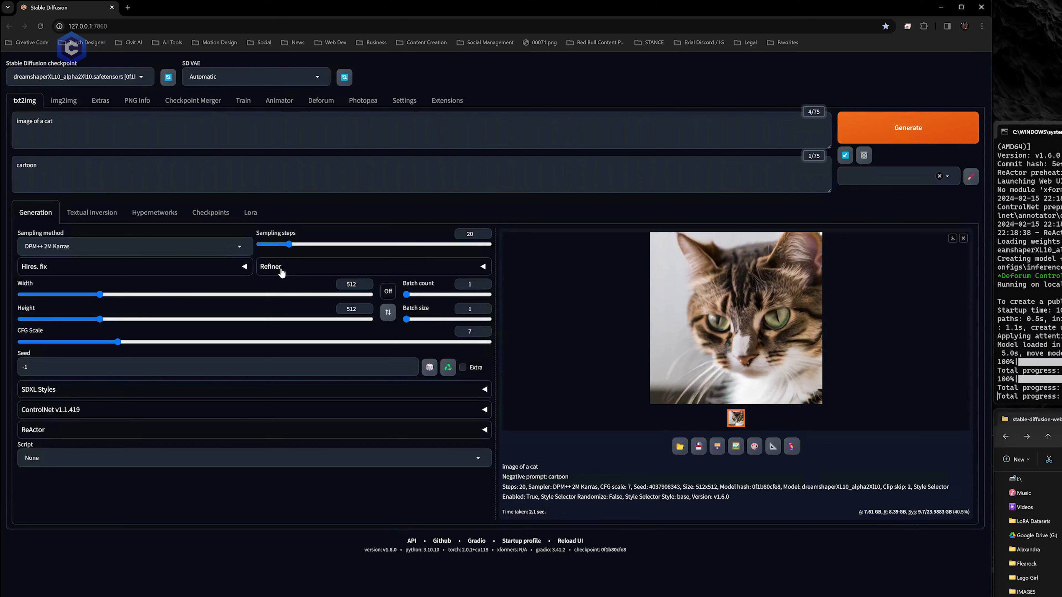
left_click(482, 267)
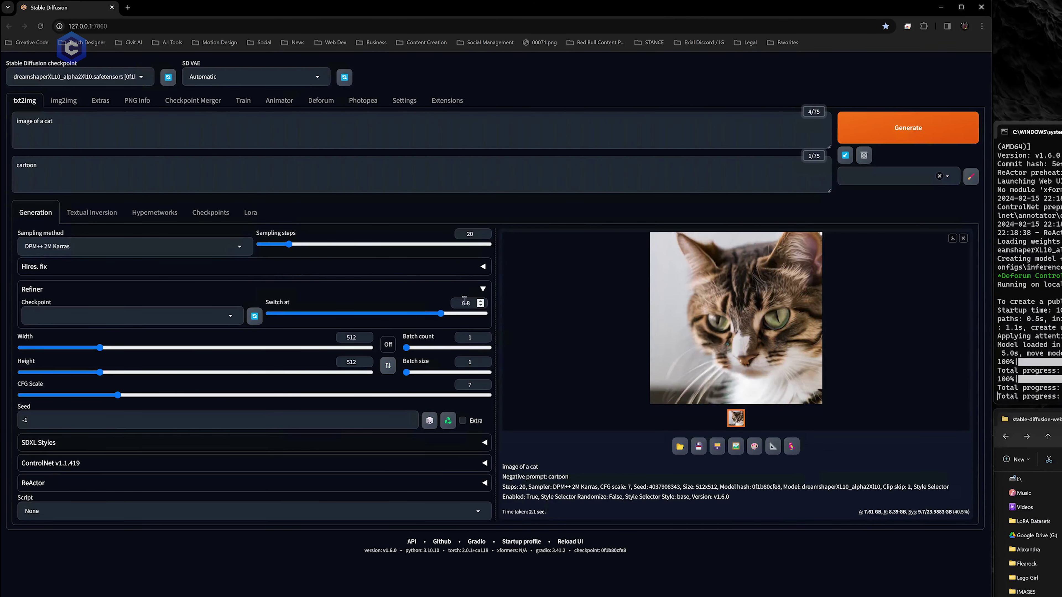
left_click(233, 316)
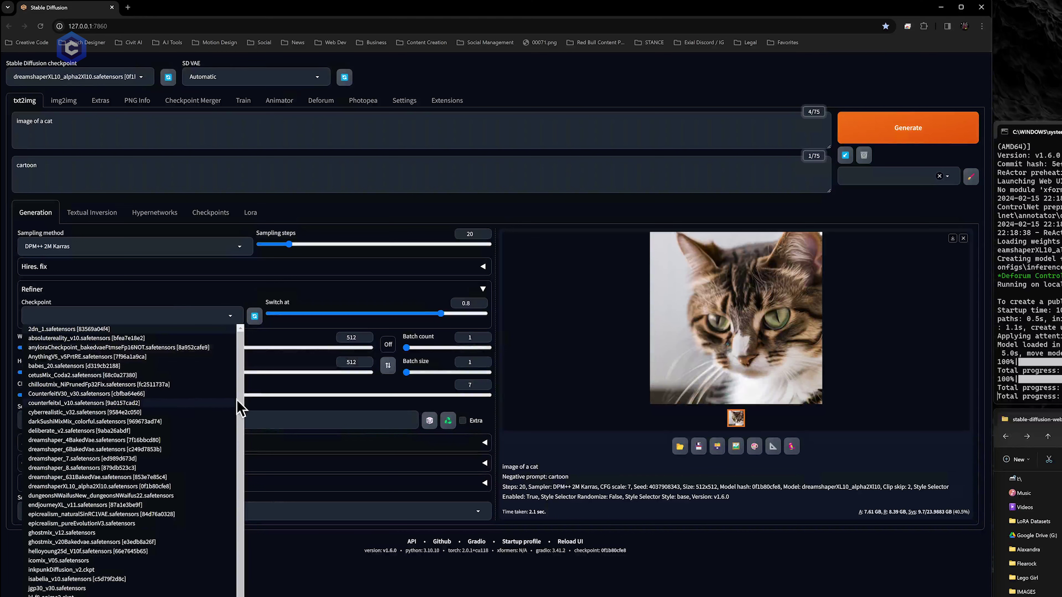
left_click(249, 300)
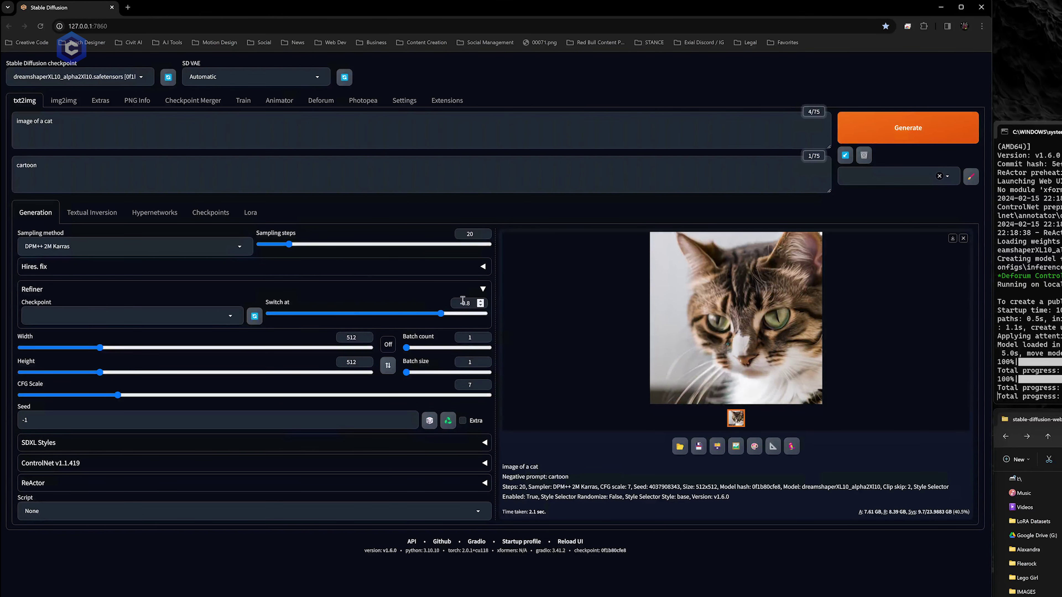
left_click(484, 289)
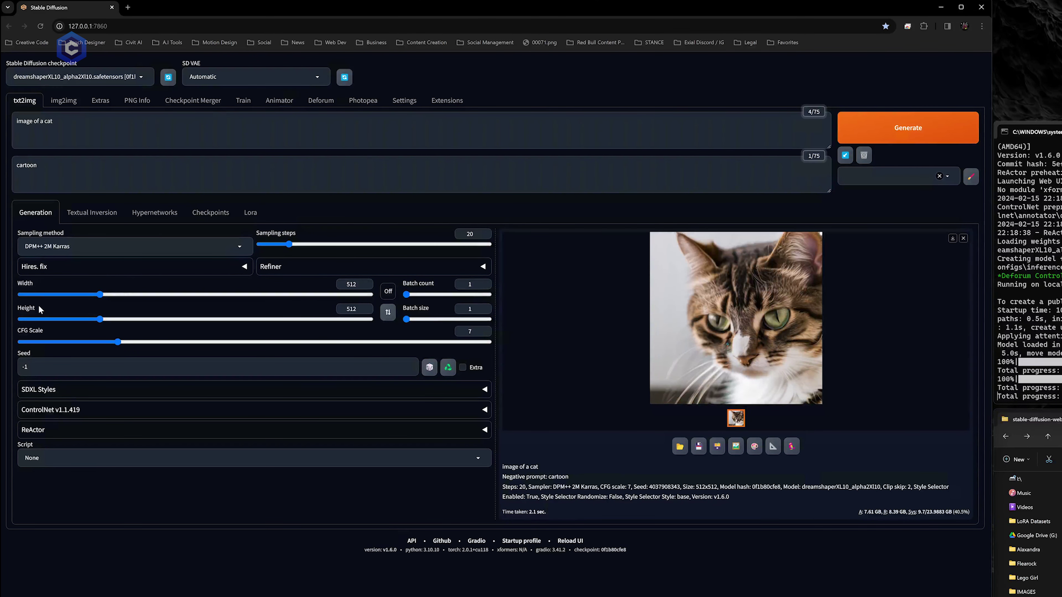
Step: Try an image width of 632 and return it to 512
left_click(358, 284)
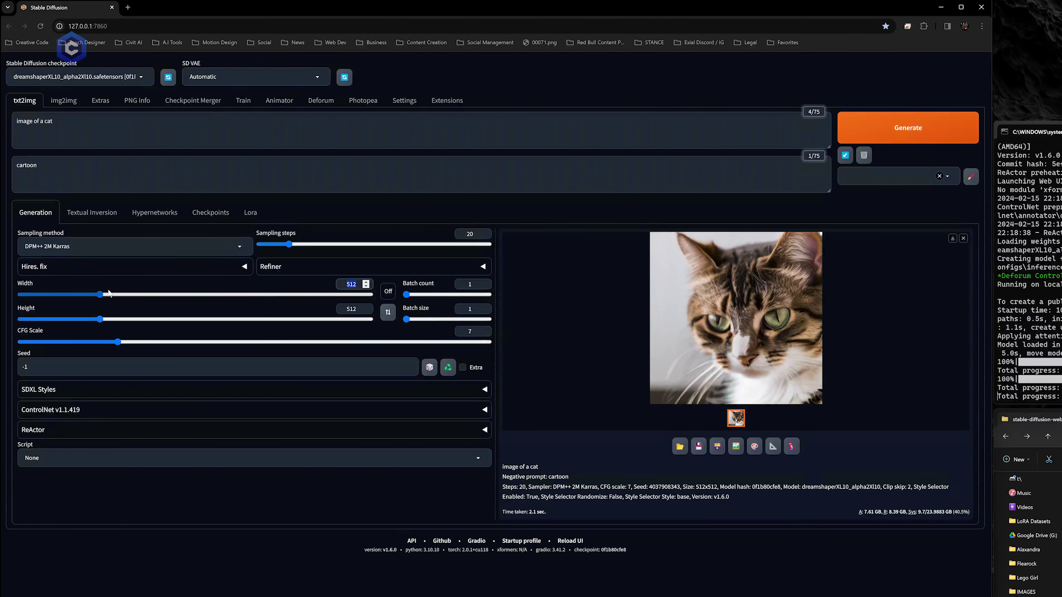
mouse_move(100, 295)
left_mouse_down()
mouse_move(134, 292)
mouse_move(120, 295)
left_mouse_up()
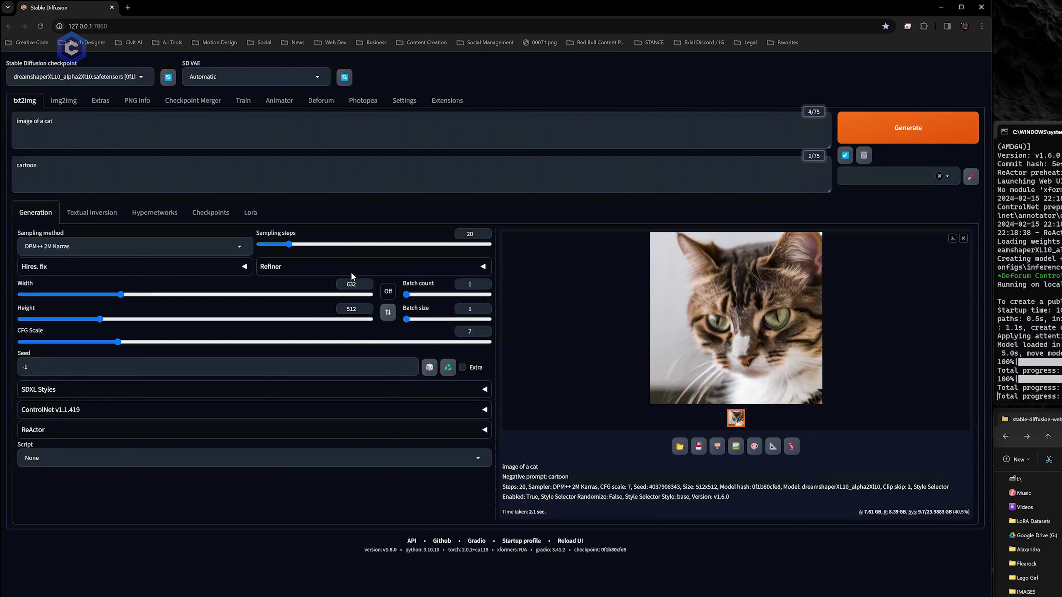
double_click(356, 284)
type("512")
Step: Reuse the last image's seed, raise the CFG Scale to 10, and generate the cat image again
left_click(447, 368)
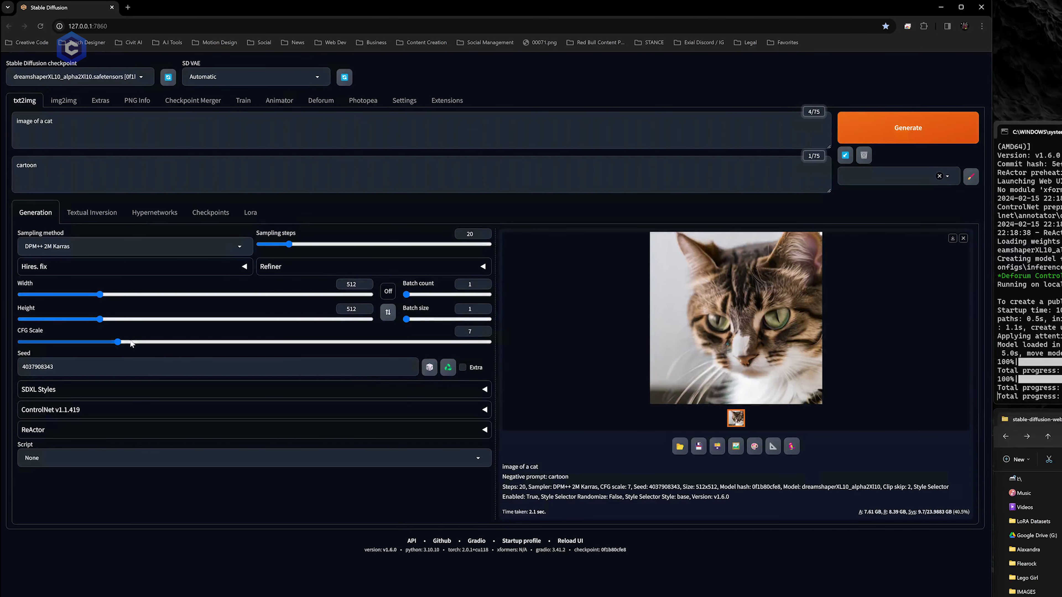
left_click_drag(119, 342, 169, 343)
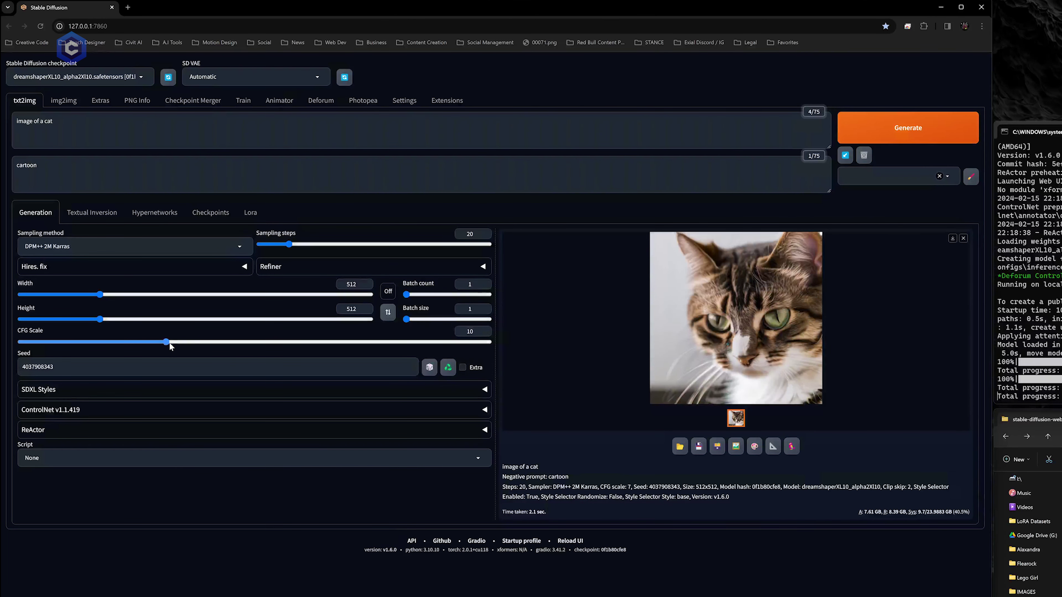
left_click(889, 125)
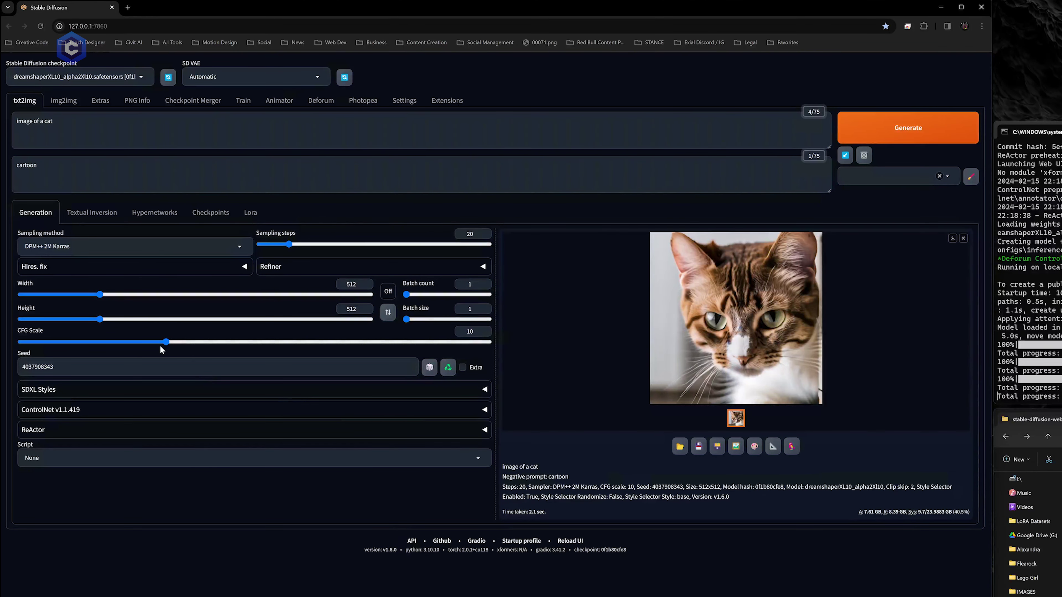
Step: Generate the cat image with the CFG Scale at 15, and again with the CFG Scale at 7
left_click_drag(165, 341, 249, 343)
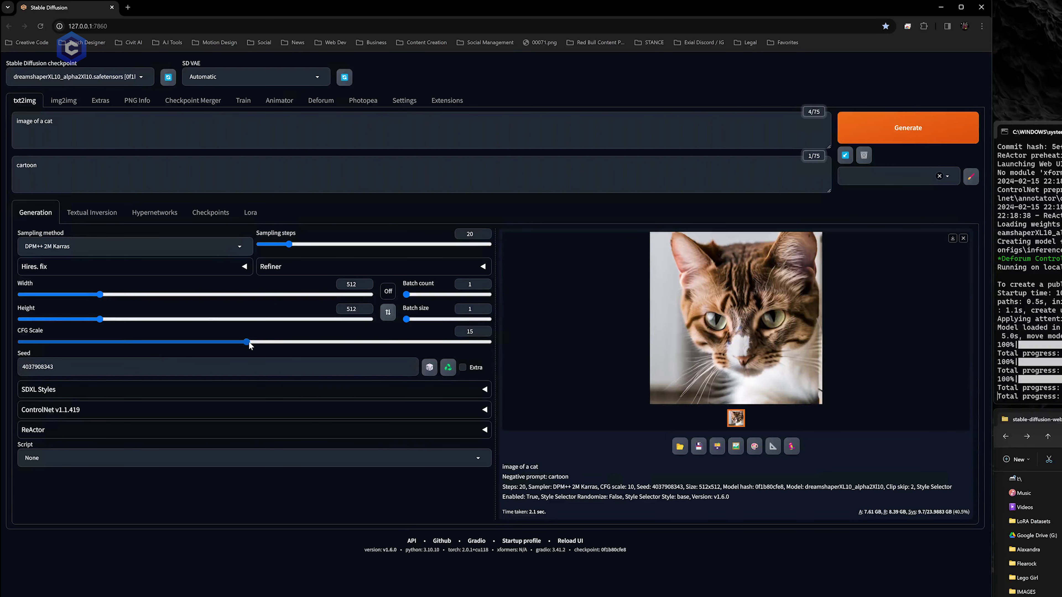
left_click(903, 126)
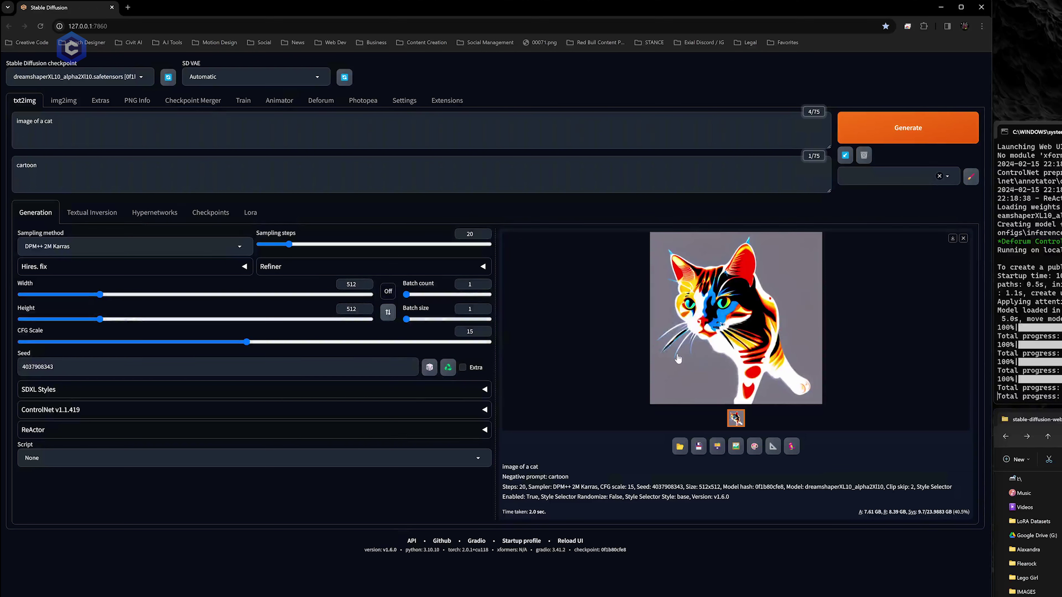
left_click_drag(243, 340, 115, 356)
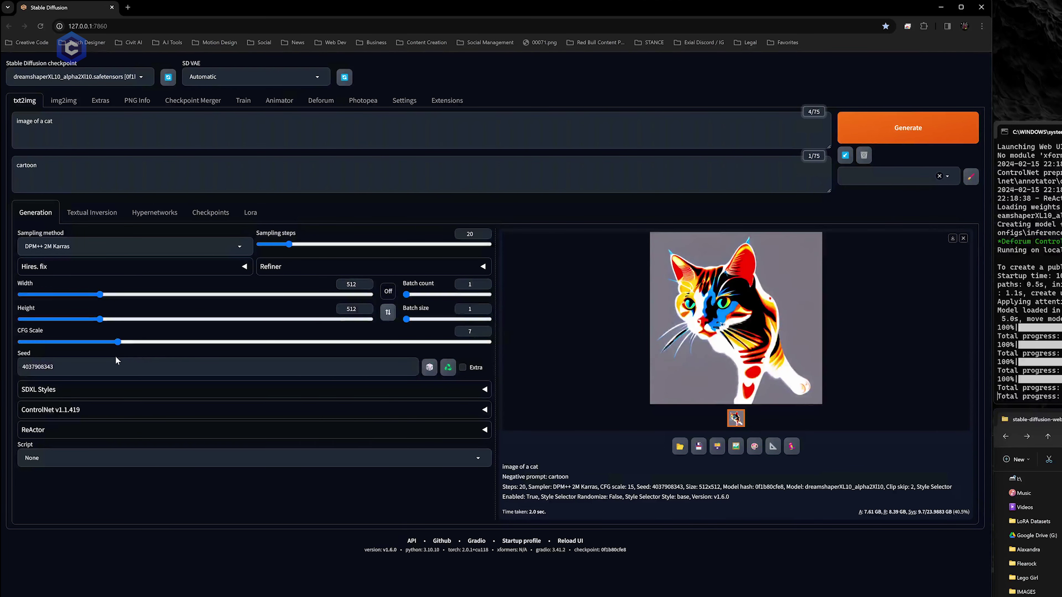
left_click(905, 133)
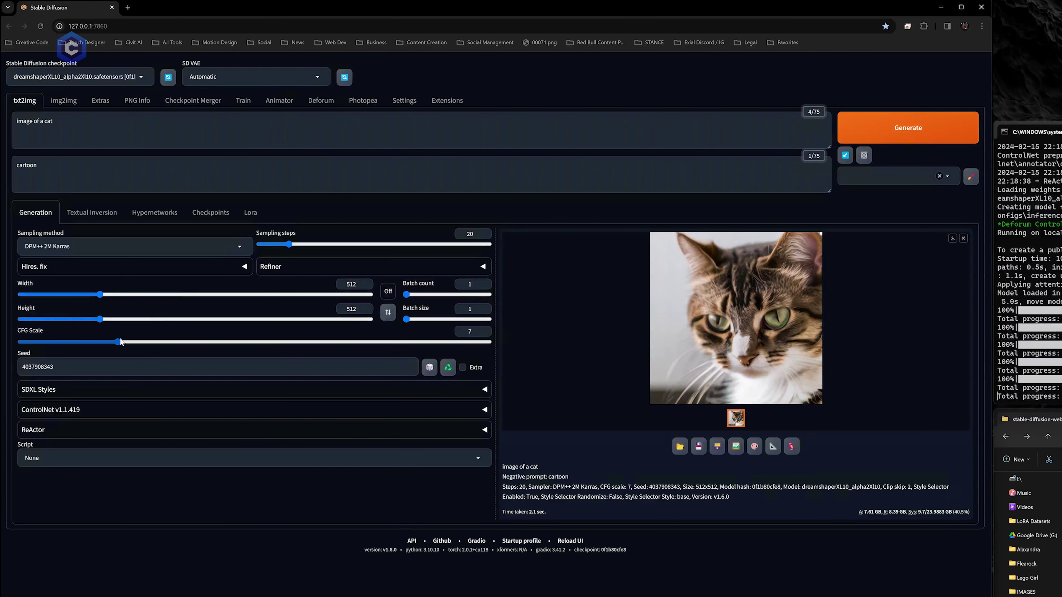
Step: Generate the cat image with the CFG Scale at 3, and once more with it back at 7
left_click_drag(120, 342, 54, 352)
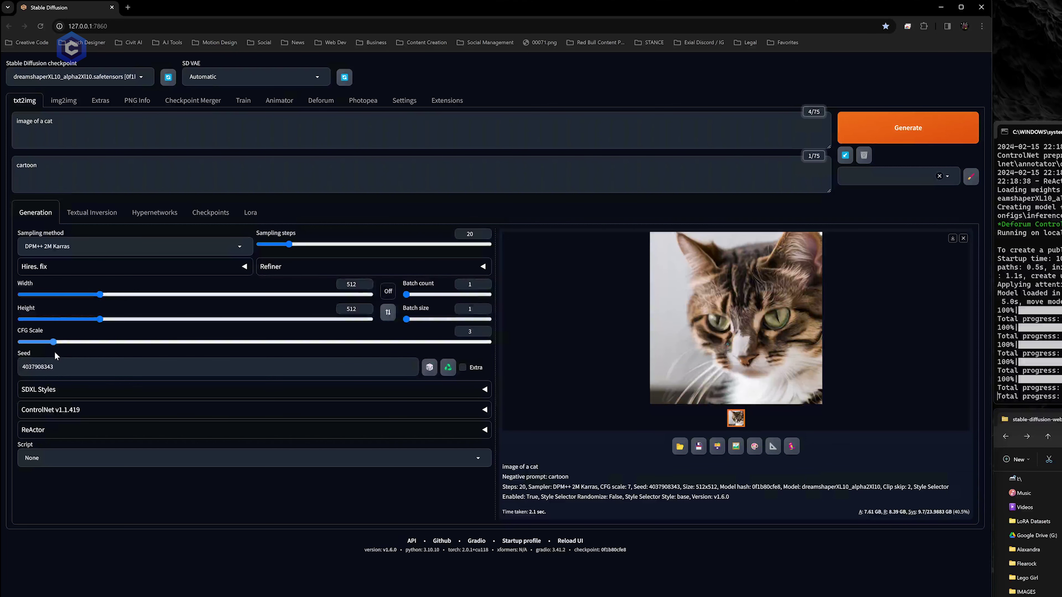
left_click(928, 137)
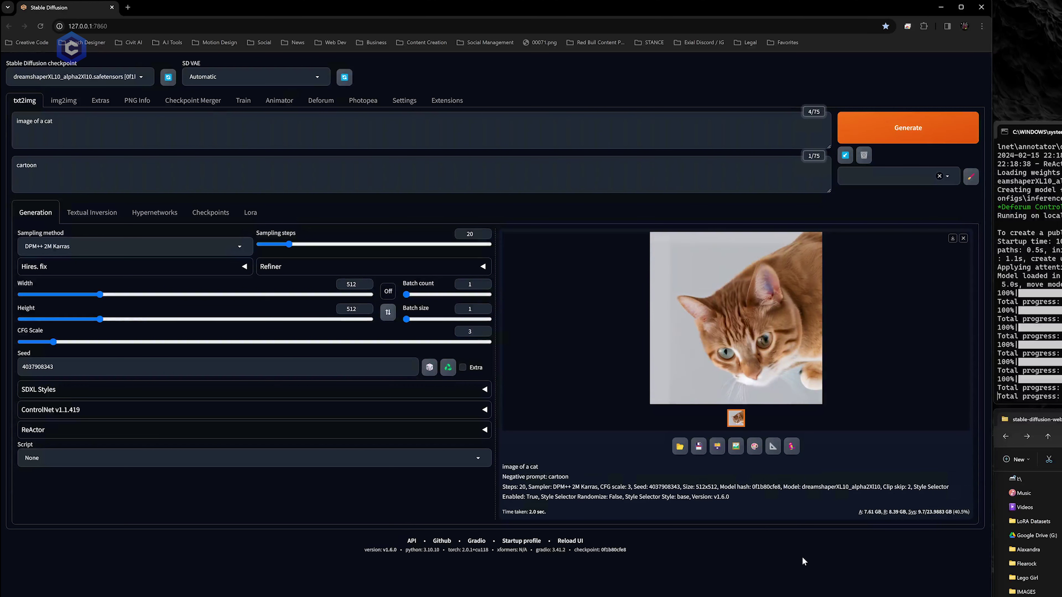
left_click_drag(54, 341, 86, 342)
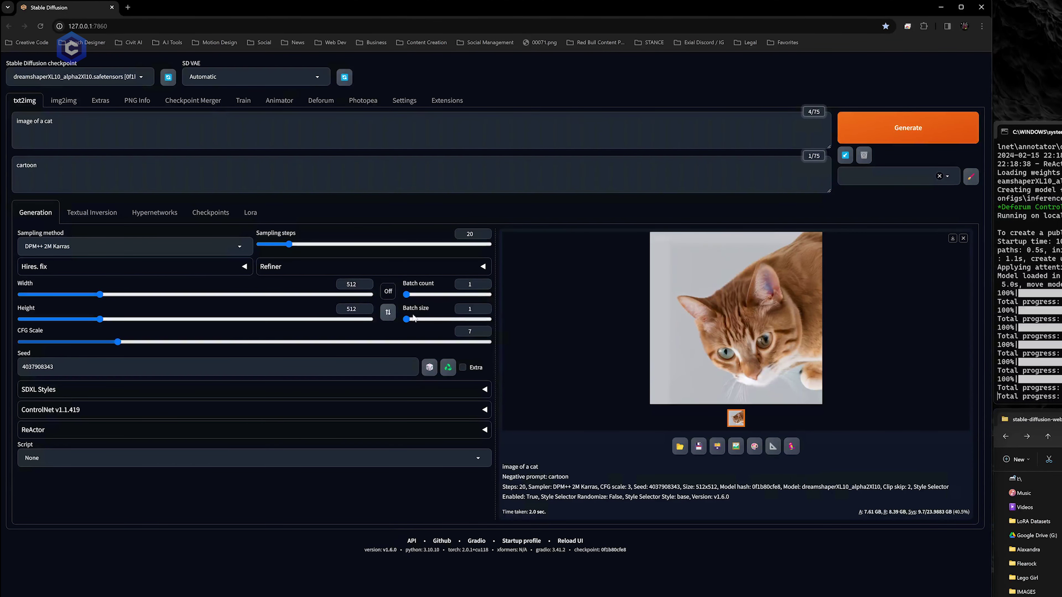
left_click(938, 122)
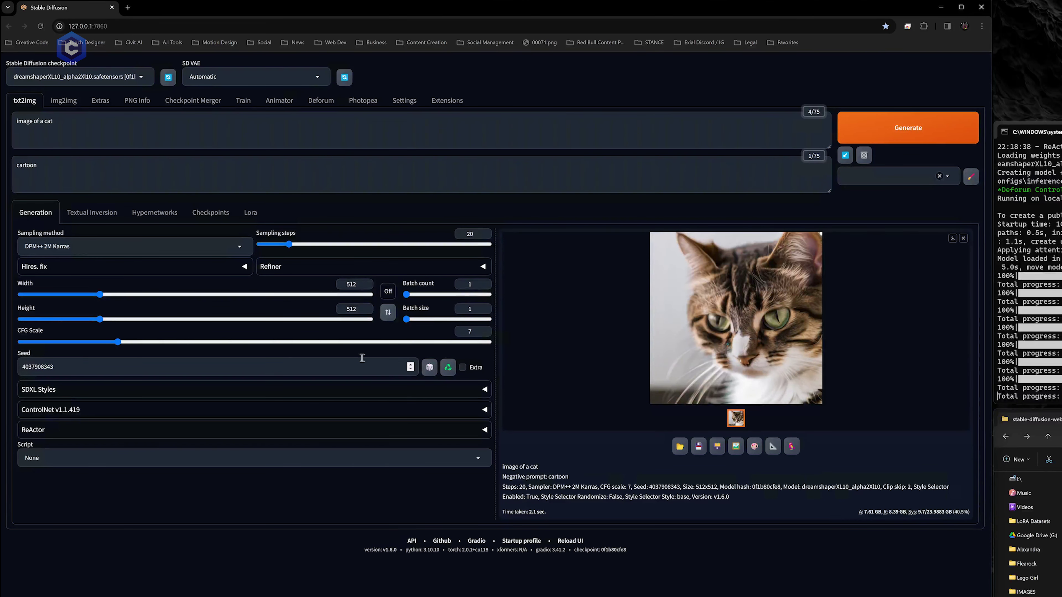
Step: Reset the seed to the random value -1 and highlight it in the seed field
left_click(429, 367)
left_click_drag(53, 367, 11, 370)
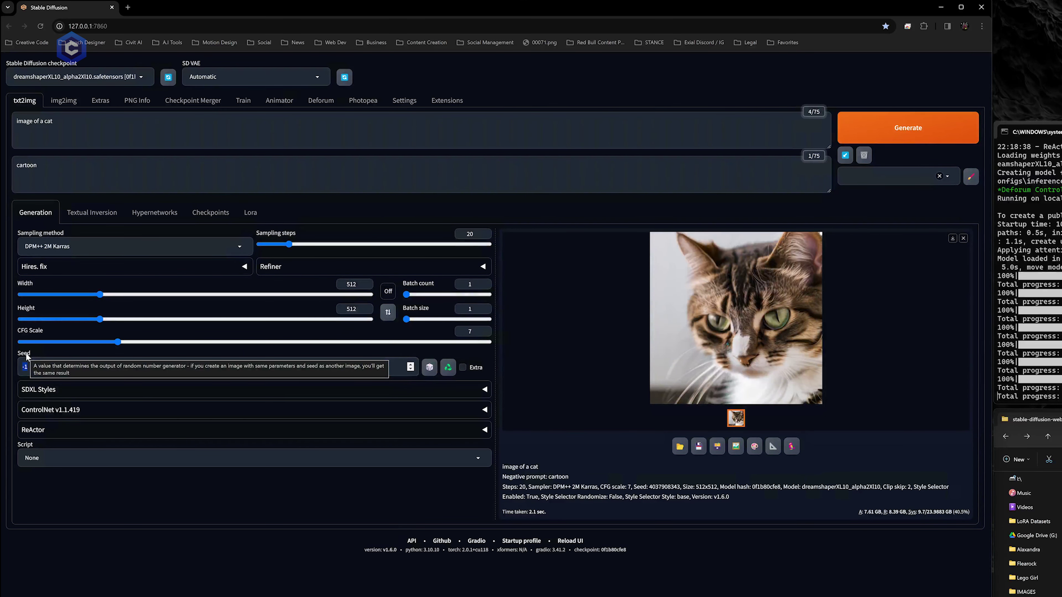
left_click(64, 368)
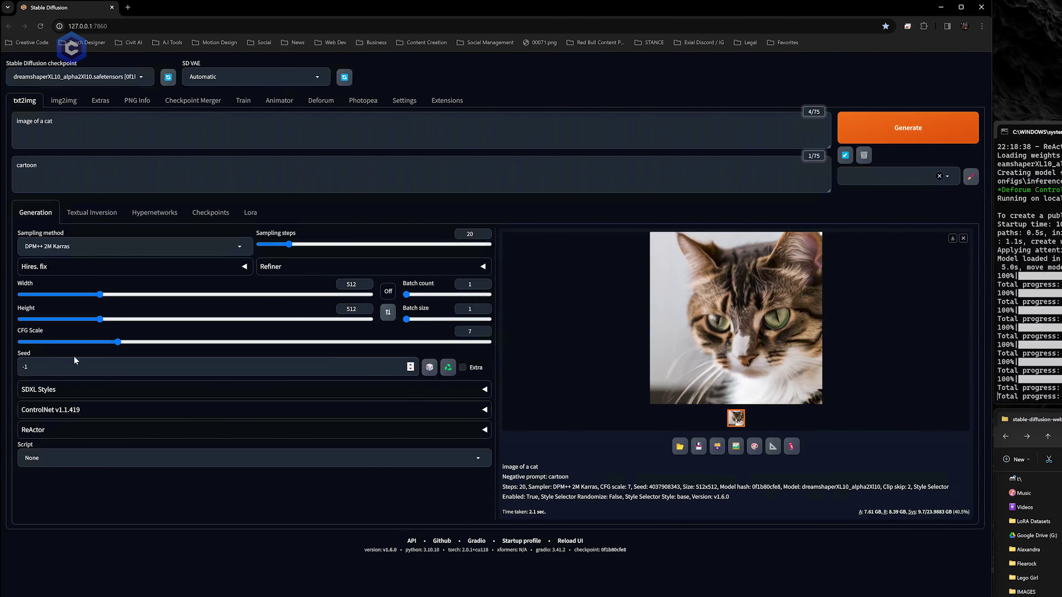
Step: Reuse the last image's seed and clear the seed value again
left_click(448, 367)
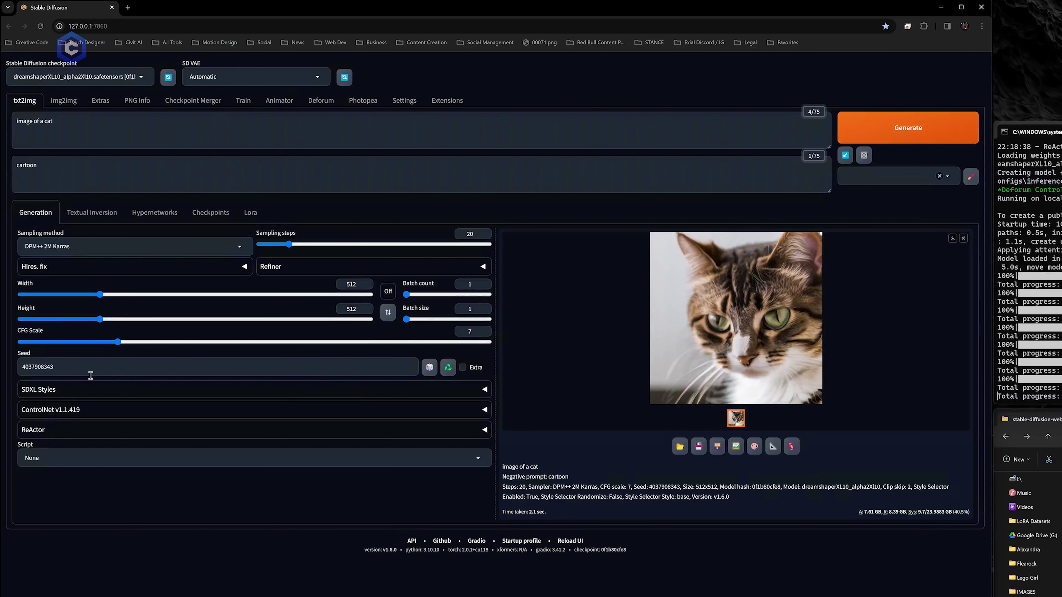
double_click(67, 367)
key("BackSpace")
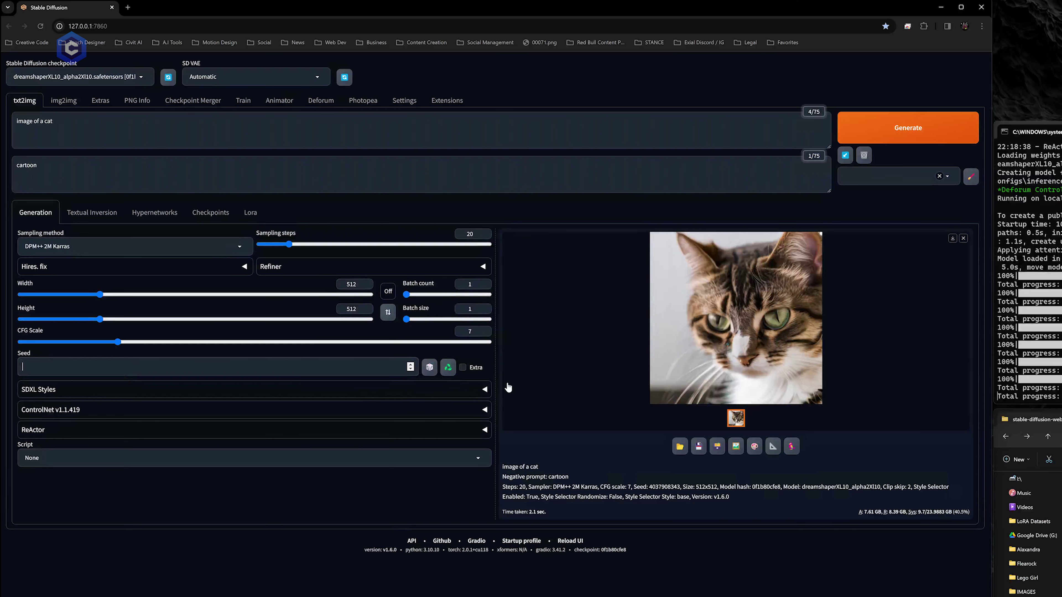
Step: Set the seed to random (-1) and generate two cat images
left_click(430, 369)
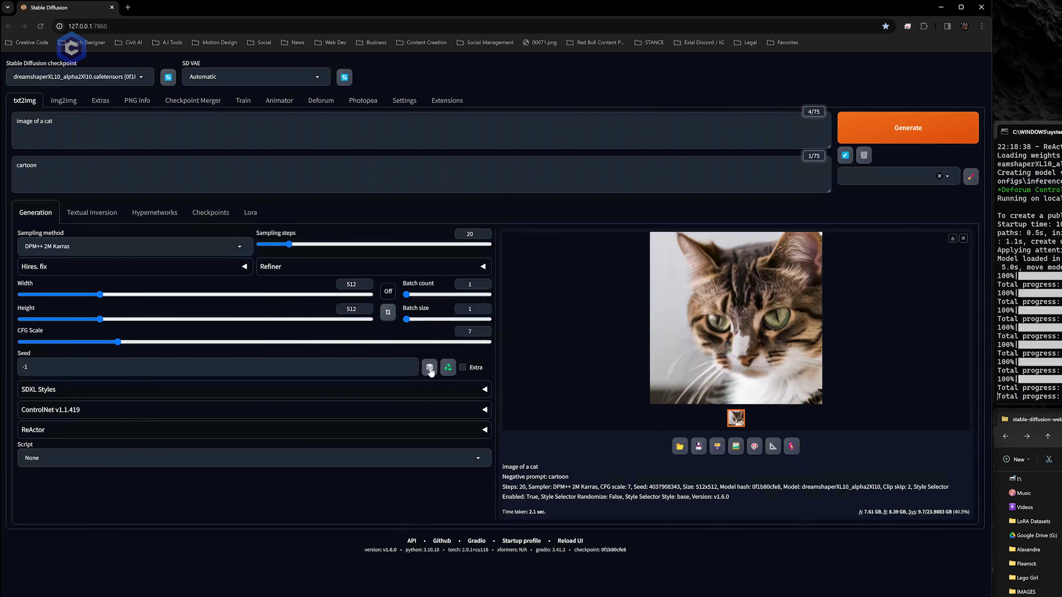
left_click(921, 128)
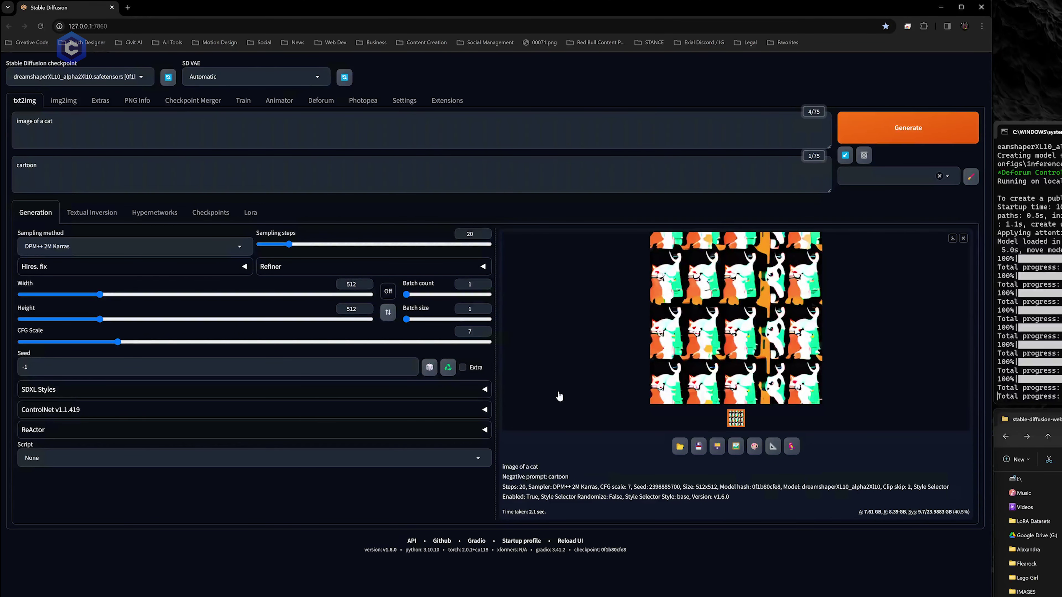
left_click(890, 127)
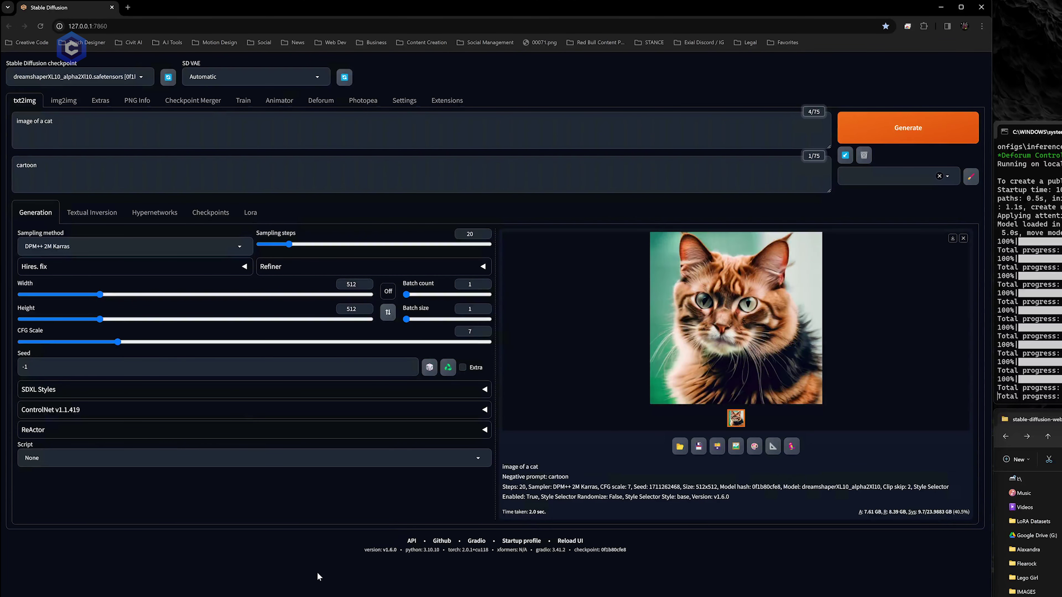
double_click(35, 367)
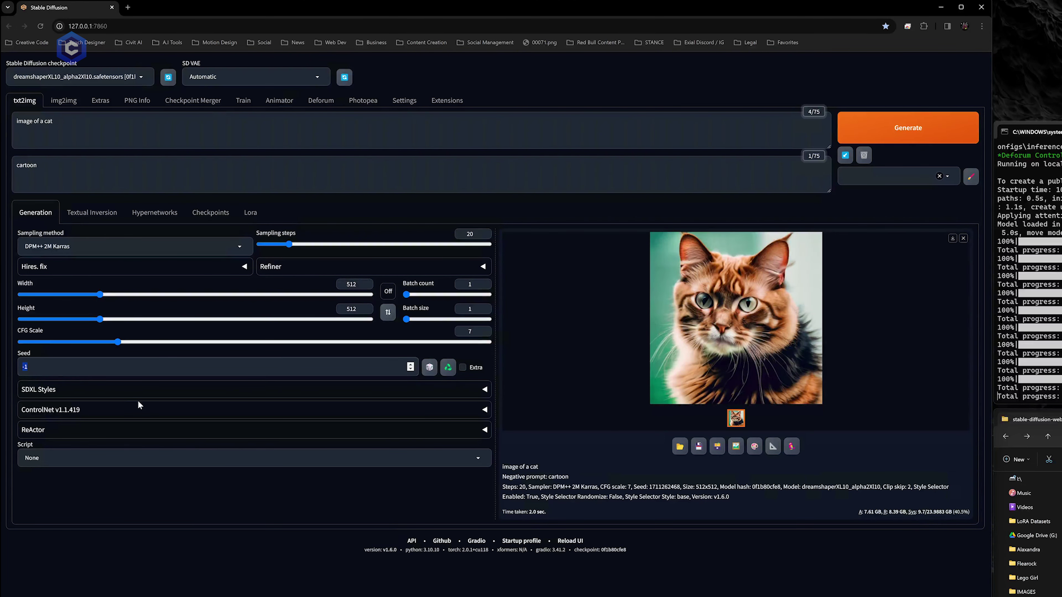
left_click(922, 136)
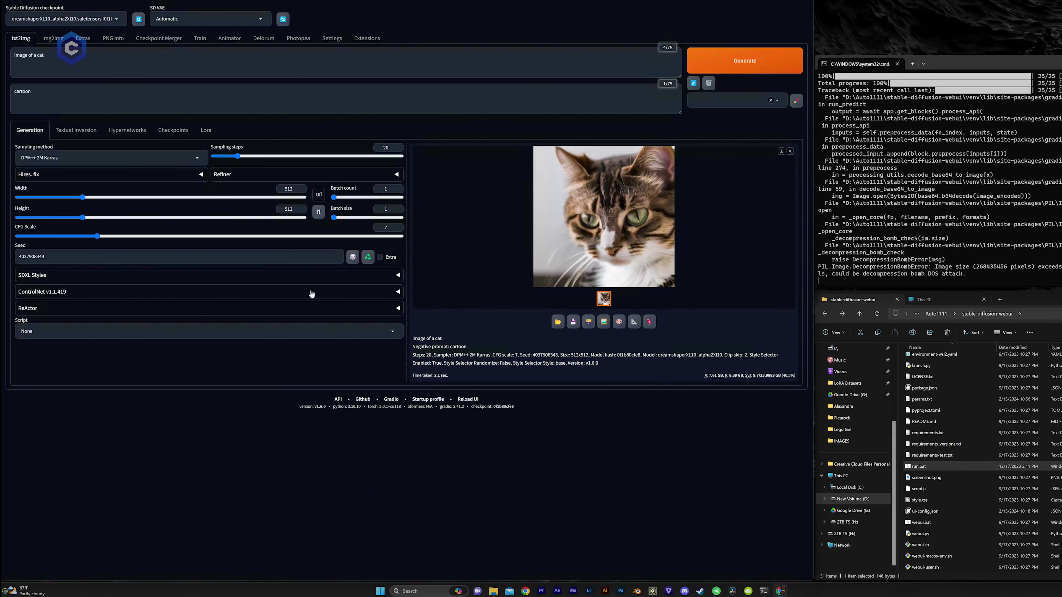
Step: Examine the ControlNet v1.1.419 options for Unit 0, leaving the section collapsed
left_click(398, 292)
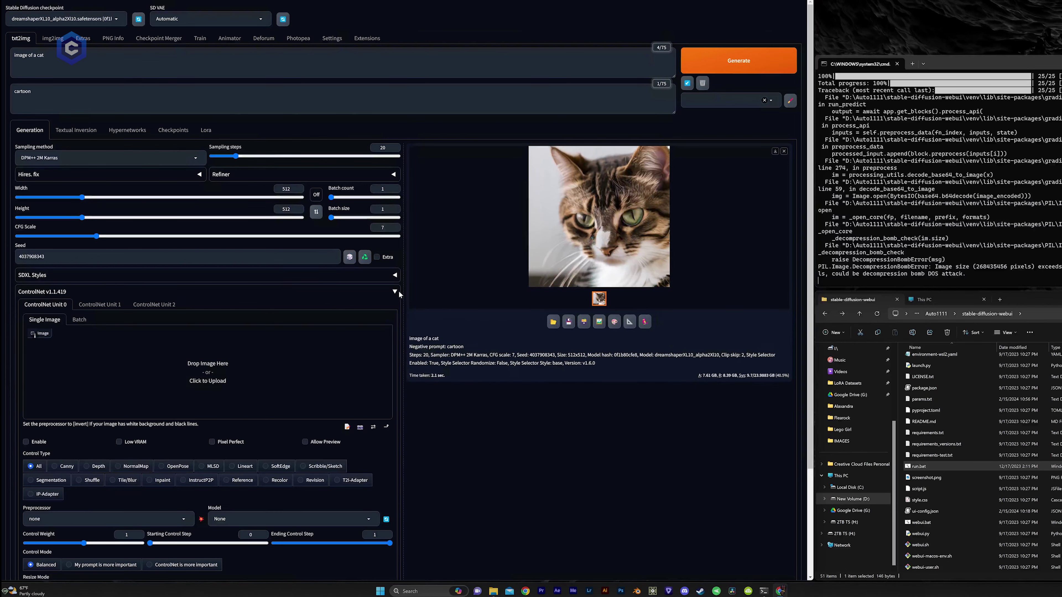
scroll(353, 315, "down", 2)
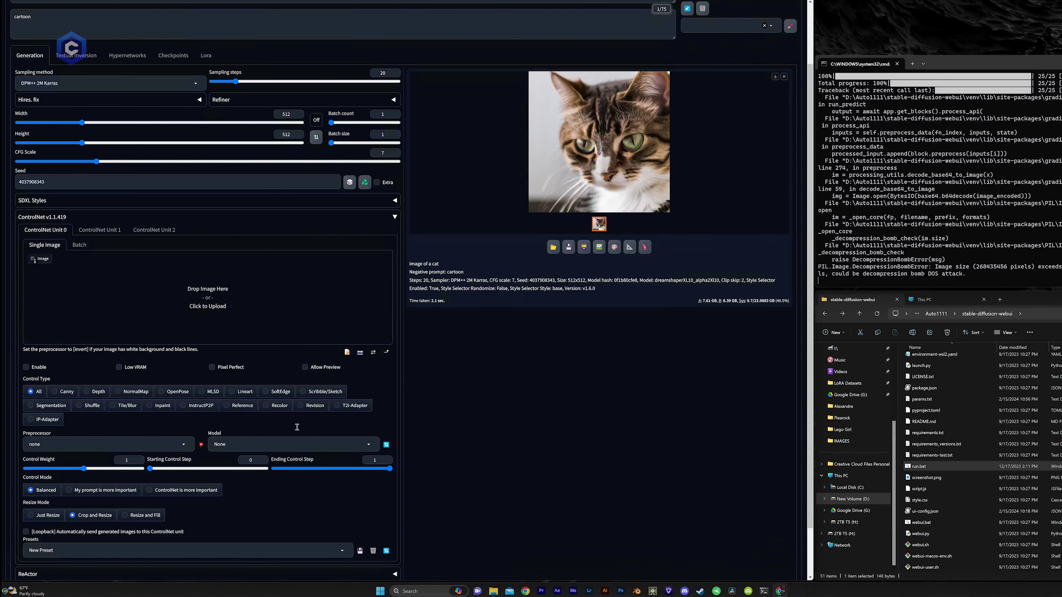
left_click(394, 217)
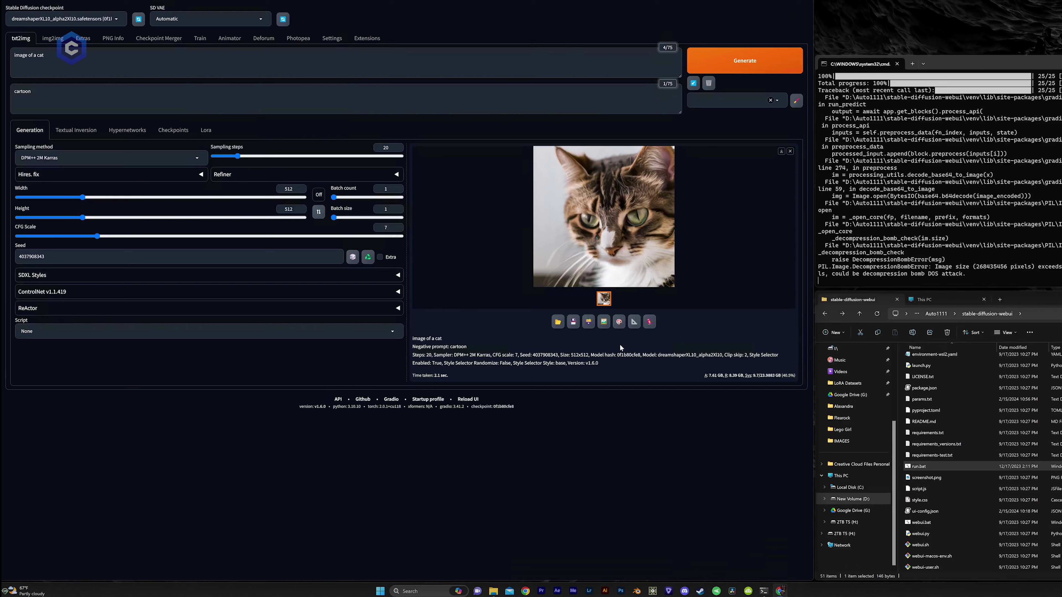
Step: Highlight the generation parameters listed beneath the generated cat image, from the prompt through the version
left_click_drag(578, 363, 413, 340)
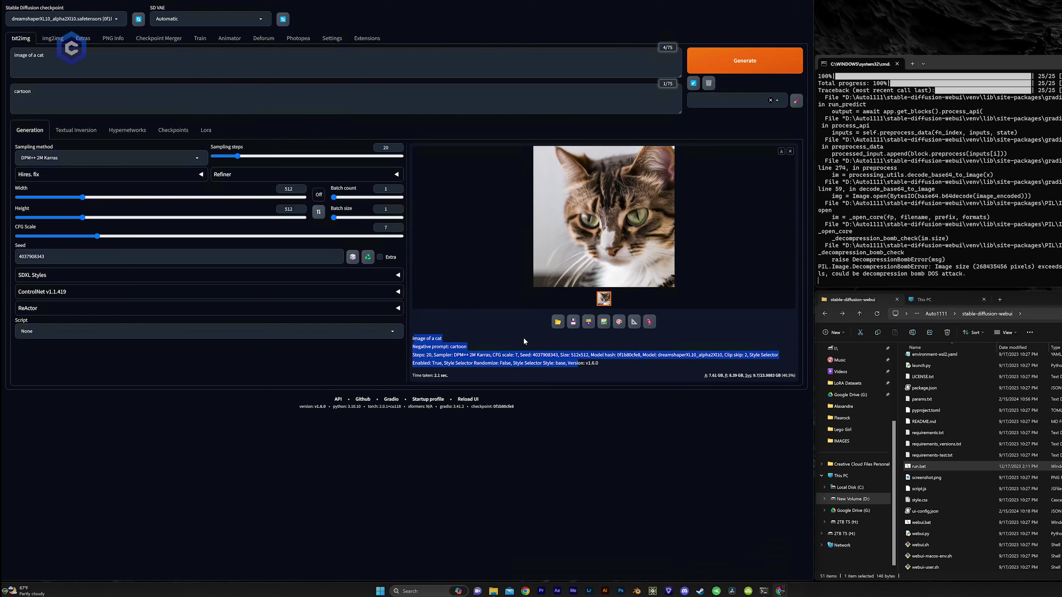
left_click(603, 364)
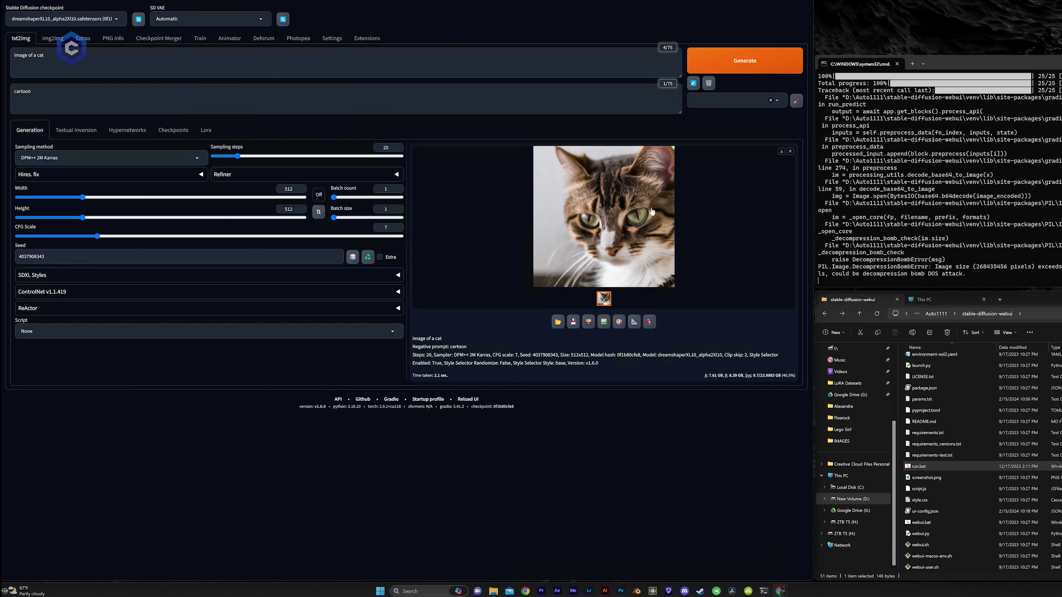
left_click_drag(600, 364, 413, 337)
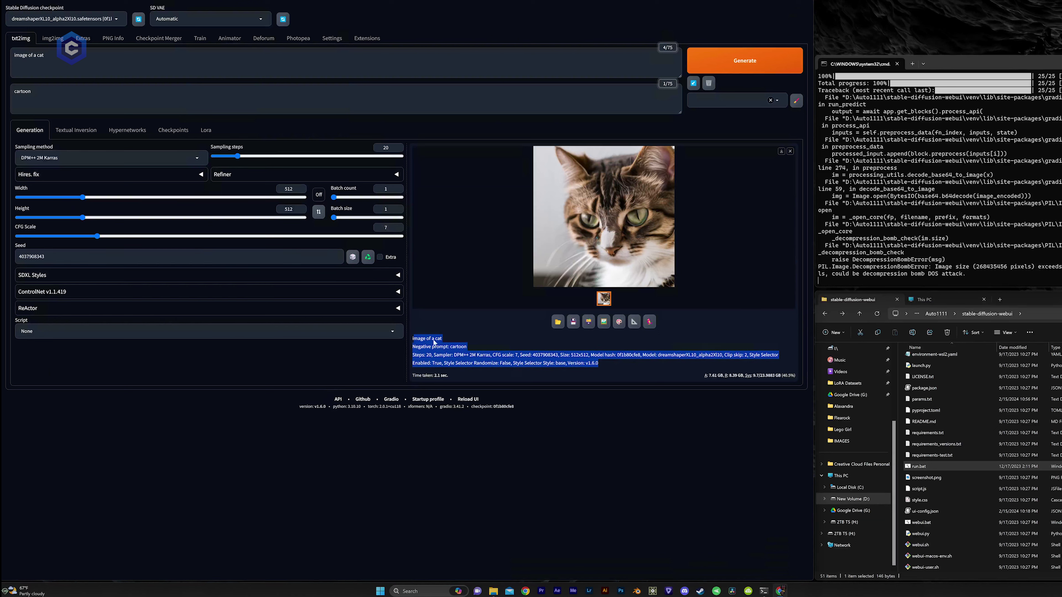
left_click(505, 338)
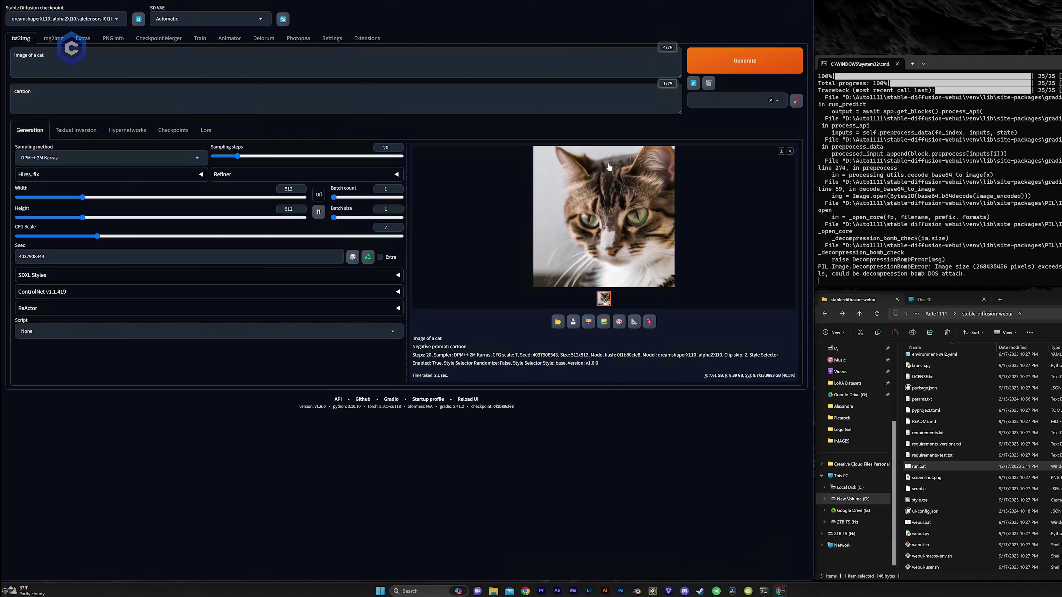
Step: Send the generated cat image and its parameters to img2img and look over the transferred settings
left_click(605, 324)
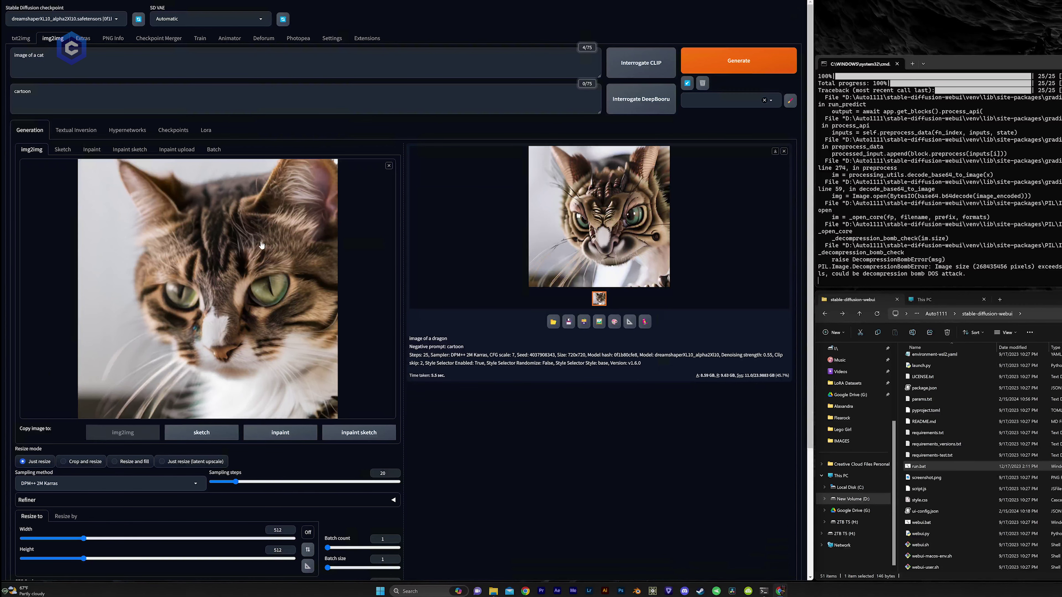
double_click(22, 90)
scroll(313, 367, "down", 4)
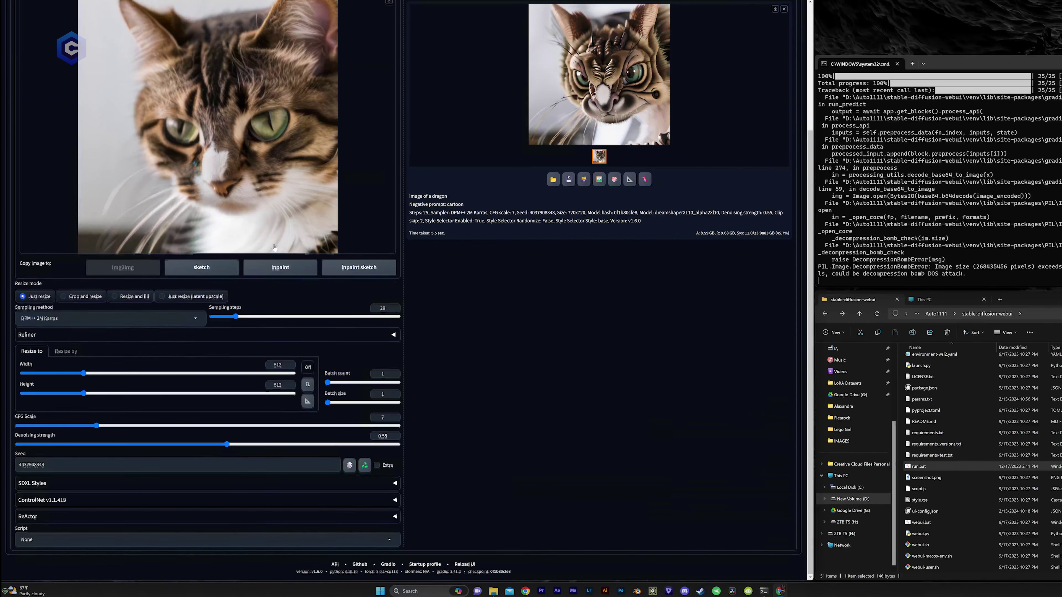
scroll(278, 254, "up", 4)
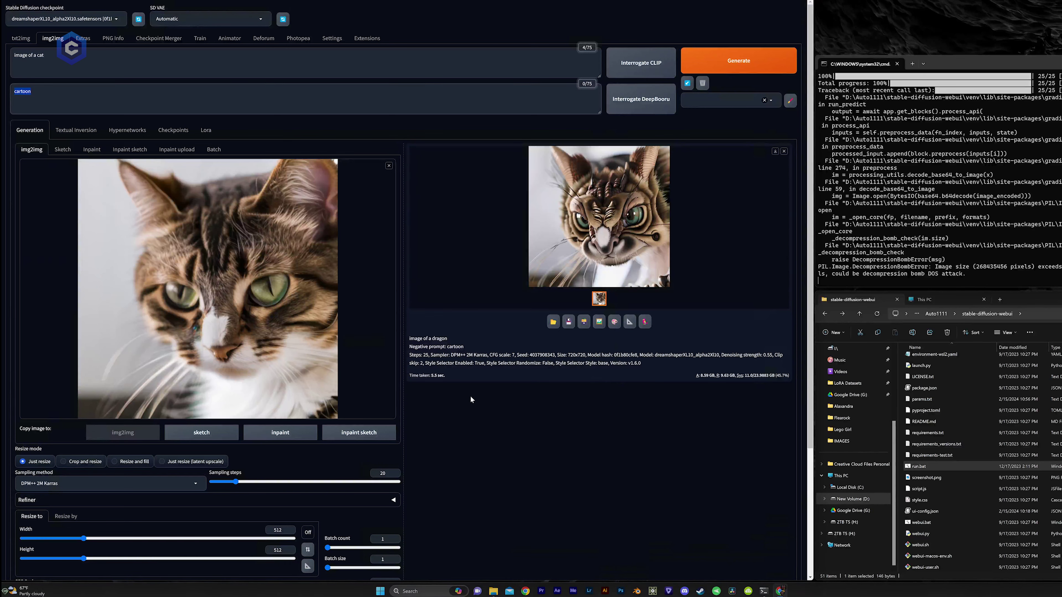
scroll(481, 434, "down", 1)
scroll(481, 432, "up", 1)
Step: Highlight the img2img prompt and the negative prompt in turn to review their transferred text
left_click(75, 61)
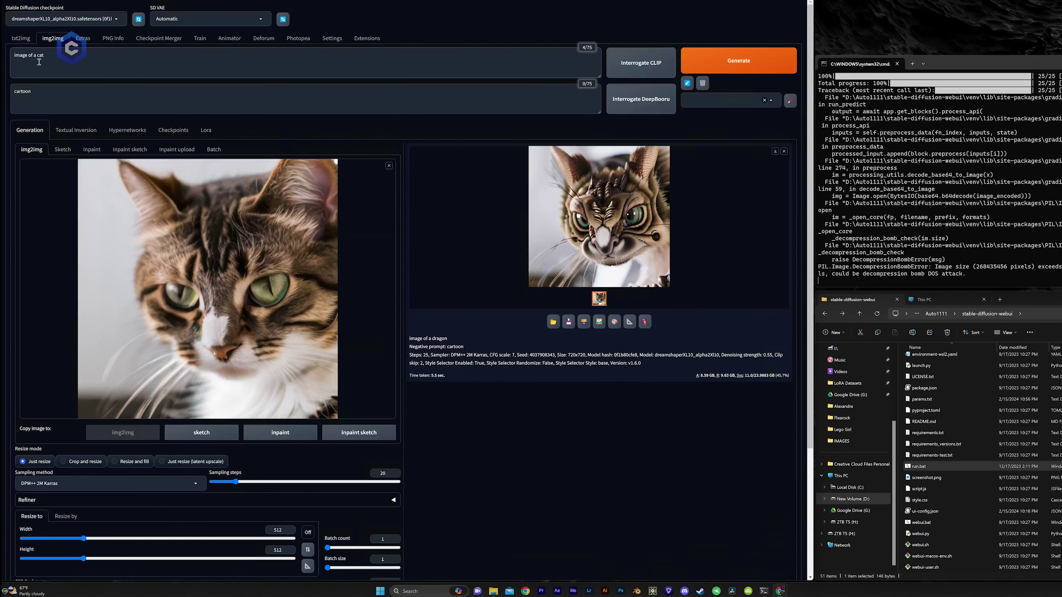
key("ctrl+shift+Left")
key("ctrl+a")
left_click(56, 99)
key("ctrl+a")
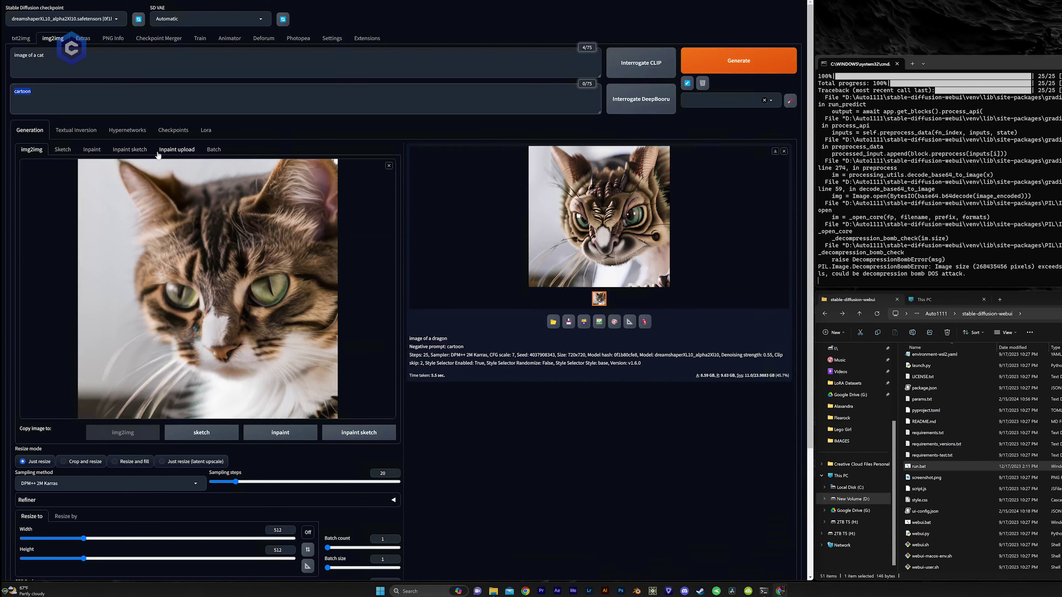
Step: Set the img2img width and height to 720 and the sampling steps to 25
scroll(148, 387, "down", 1)
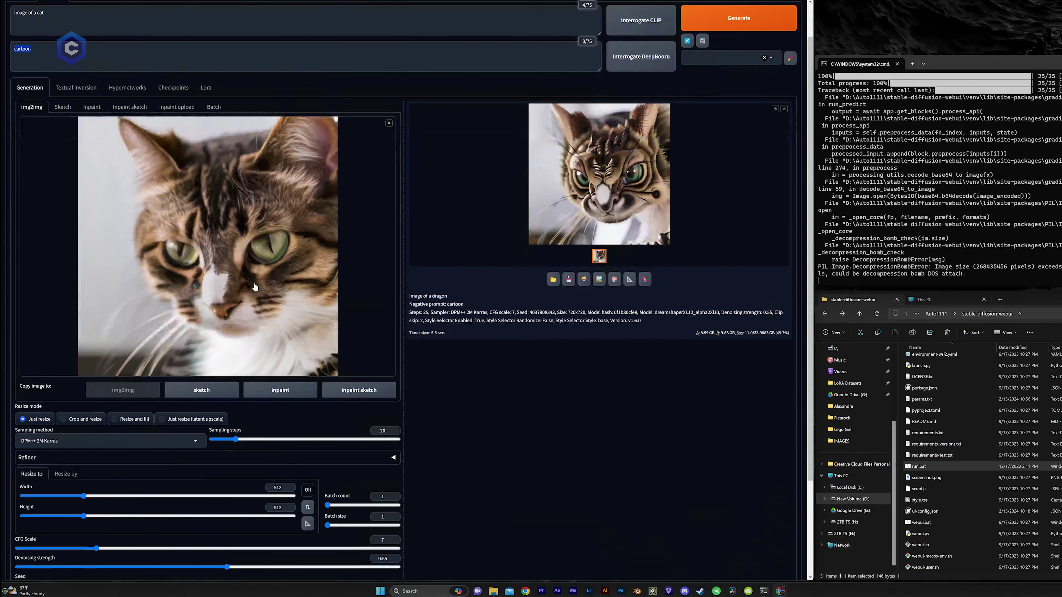
scroll(223, 257, "down", 2)
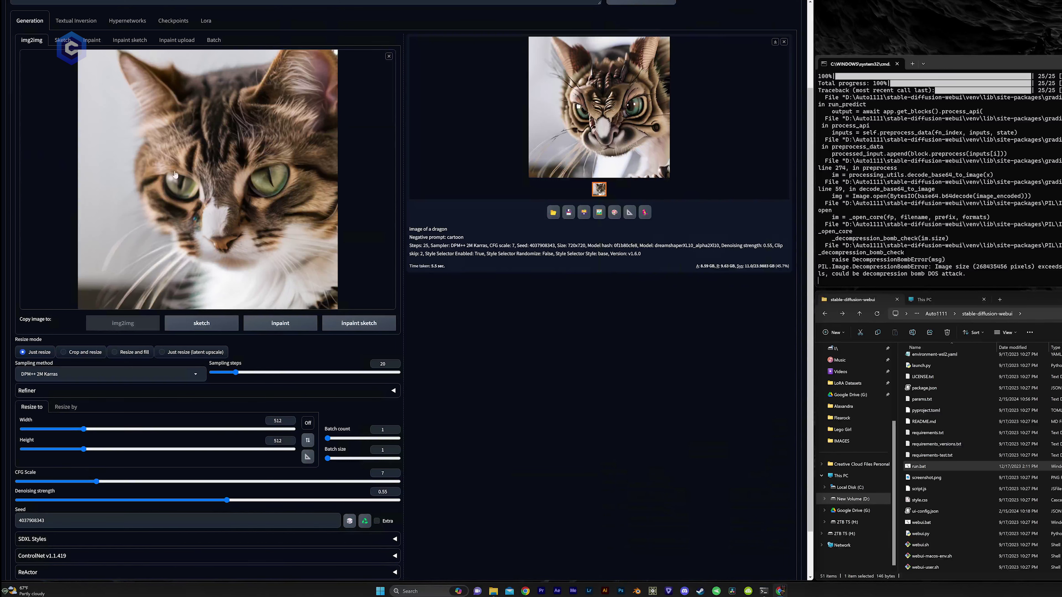
double_click(280, 421)
type("720")
double_click(278, 440)
type("720")
left_click_drag(237, 374, 240, 374)
Step: Change the img2img prompt to "image of a dragon" and generate the image from the cat picture
scroll(301, 396, "up", 3)
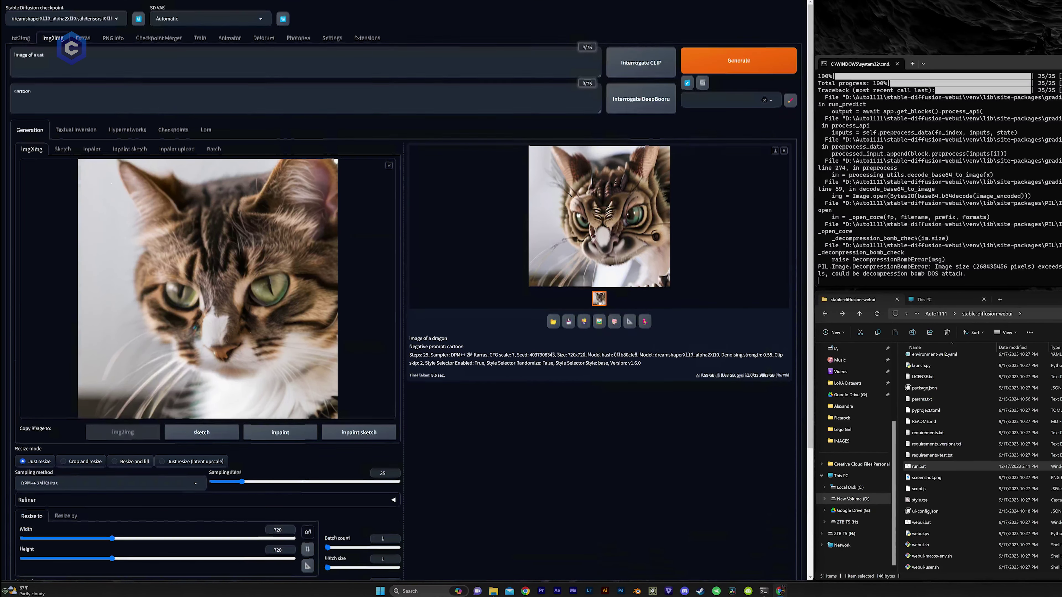
left_click_drag(55, 55, 3, 55)
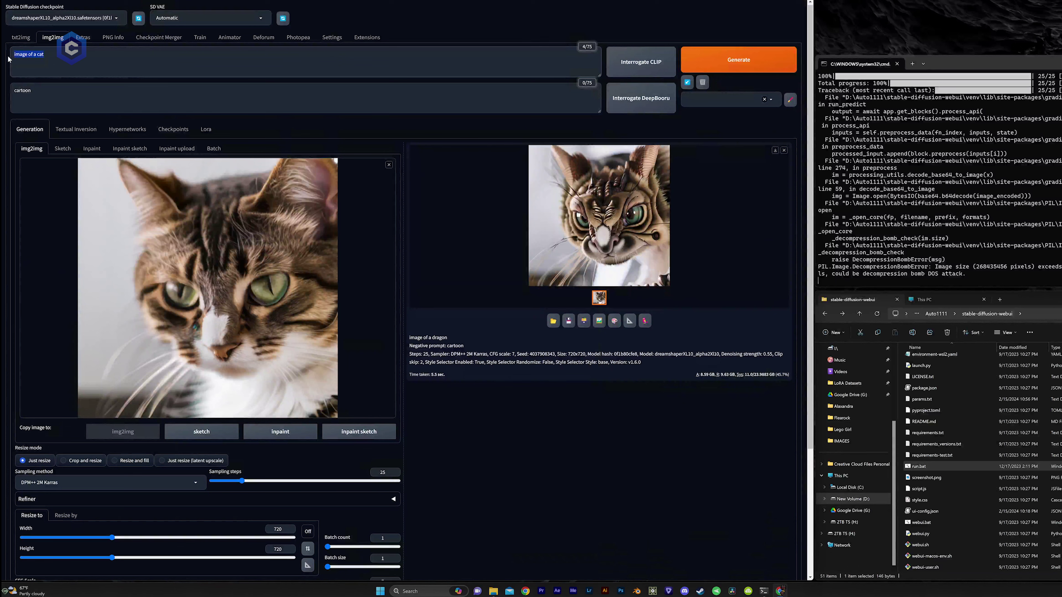
key("Right")
left_click(748, 65)
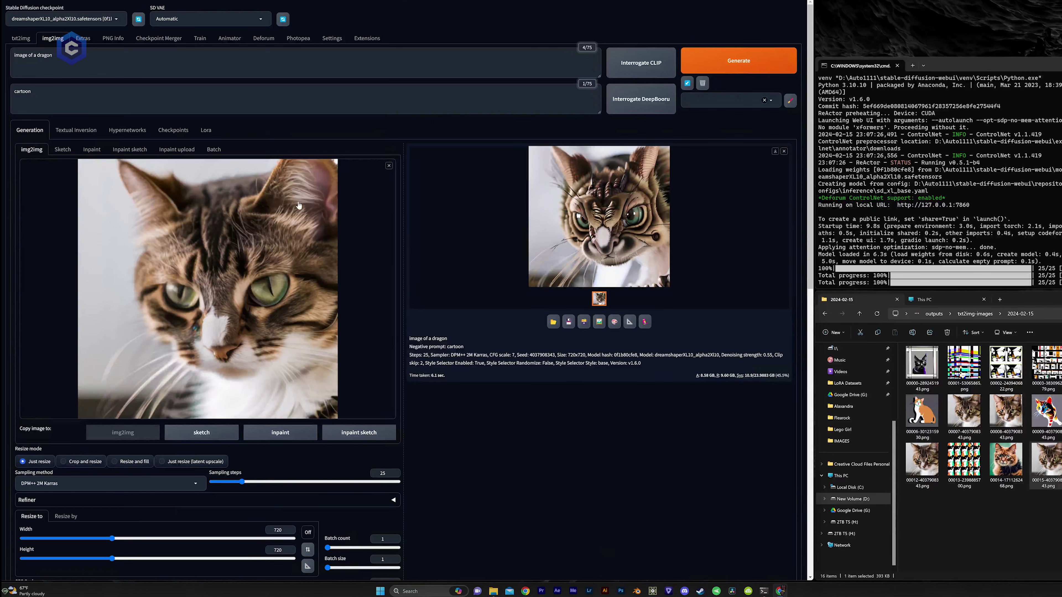
Step: Set the img2img denoising strength to 0.6 and generate the dragon image again from the cat picture
scroll(408, 395, "down", 4)
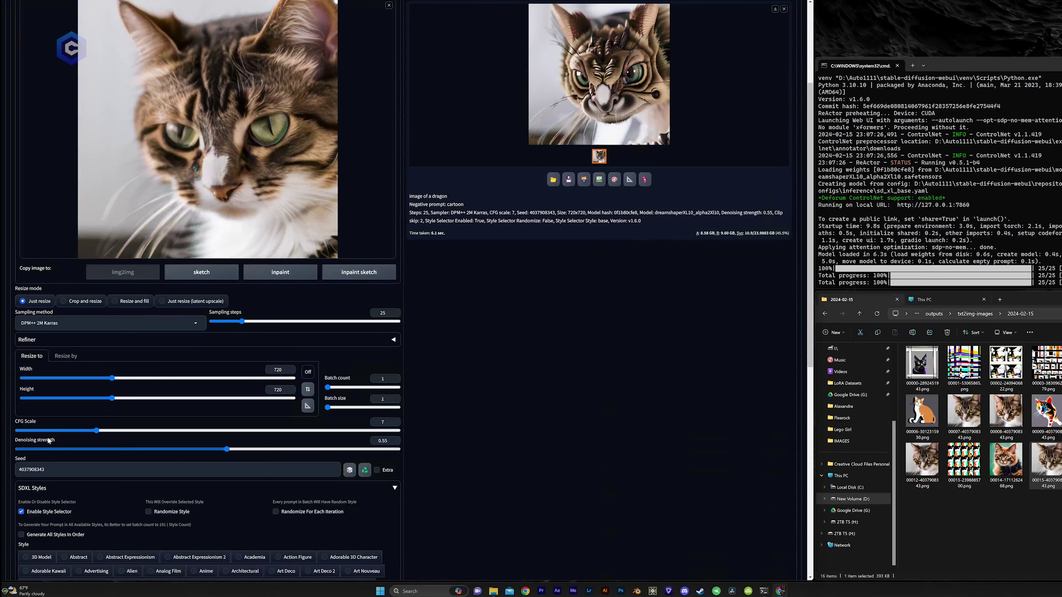
mouse_move(48, 442)
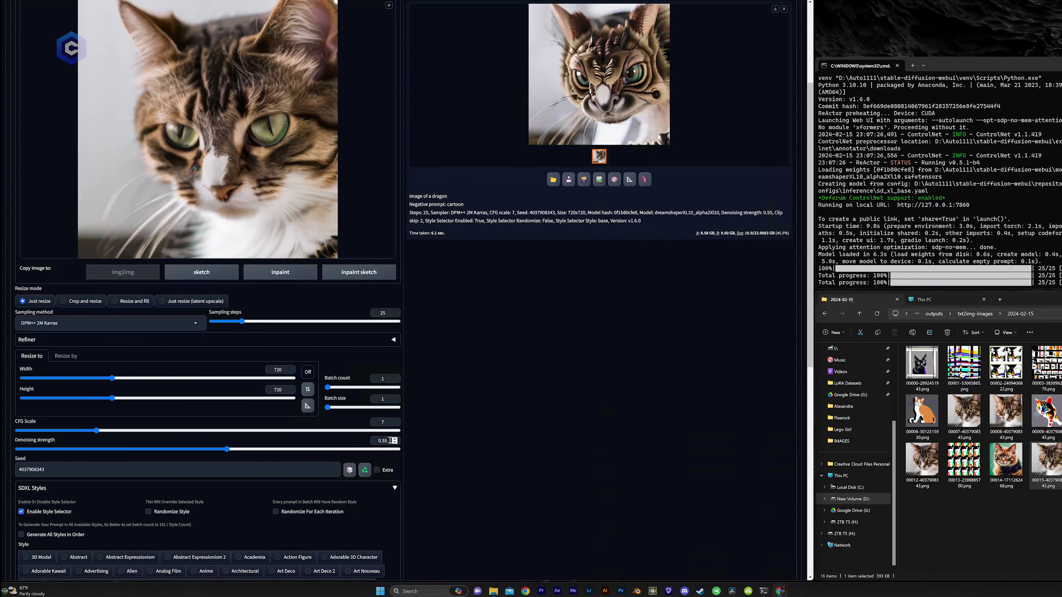
scroll(555, 360, "up", 4)
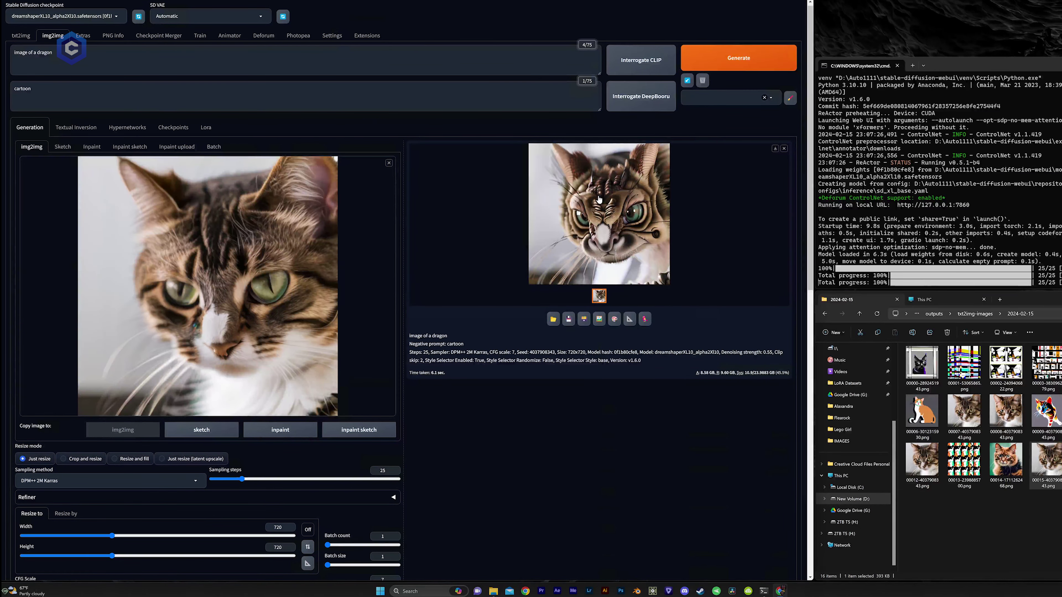
scroll(496, 491, "down", 5)
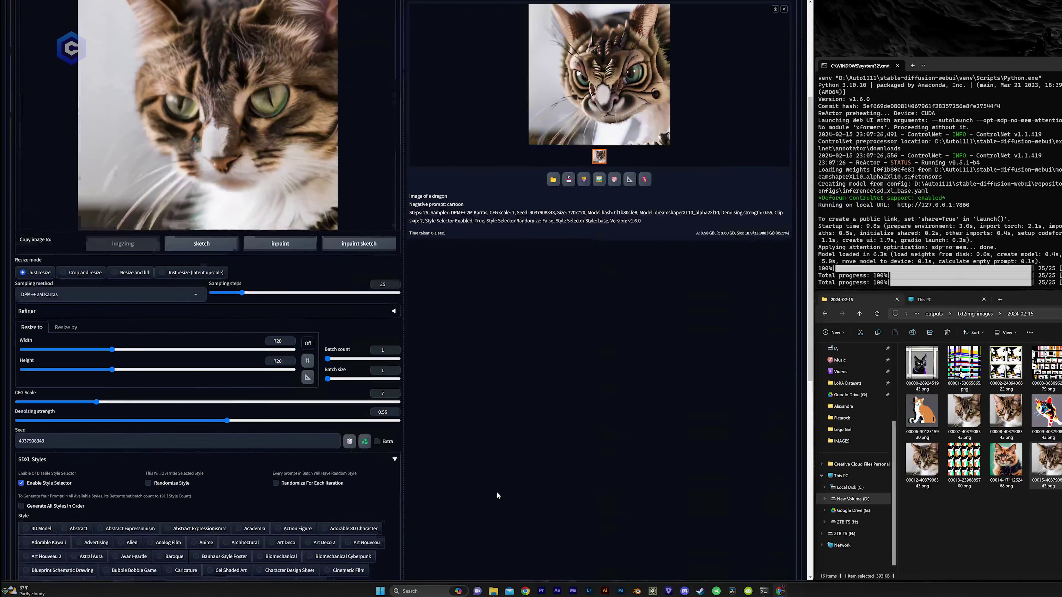
left_click_drag(228, 397, 246, 398)
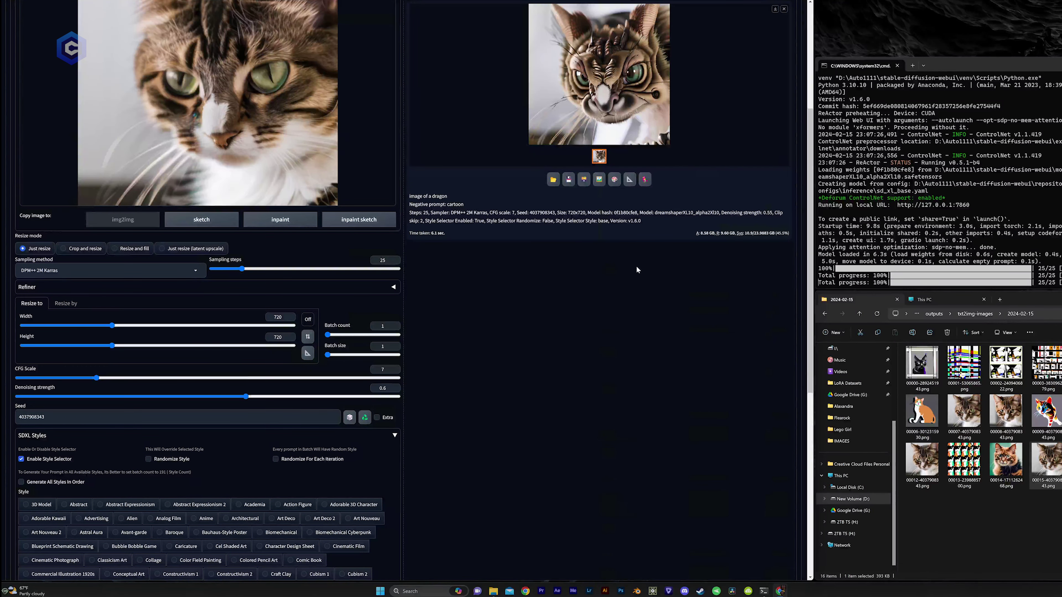
scroll(636, 266, "up", 5)
left_click(719, 59)
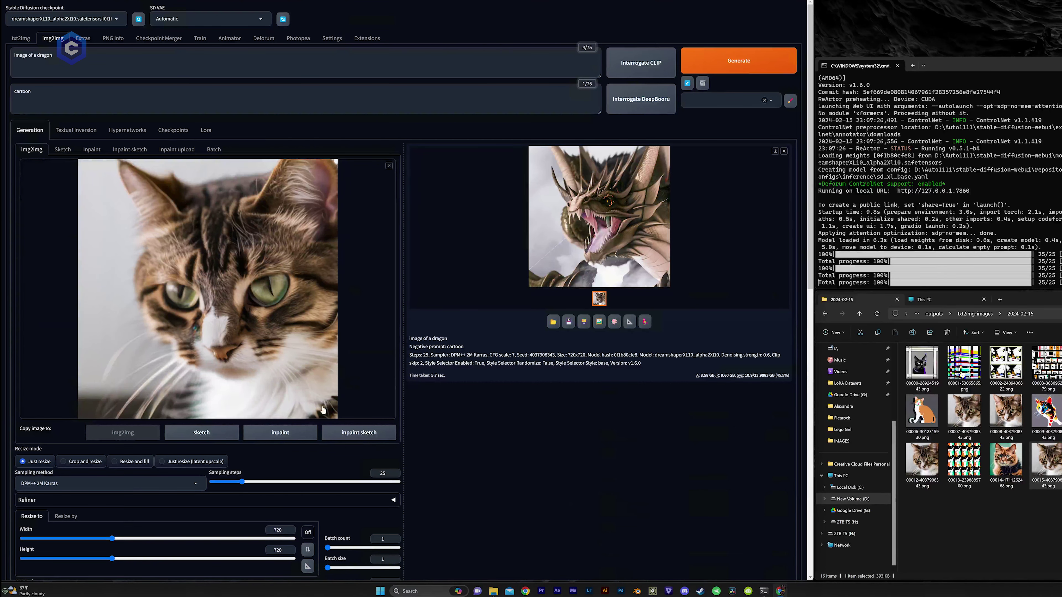
Step: Raise the denoising strength to 0.65 and generate another dragon image
scroll(322, 418, "down", 5)
left_click_drag(246, 391, 263, 391)
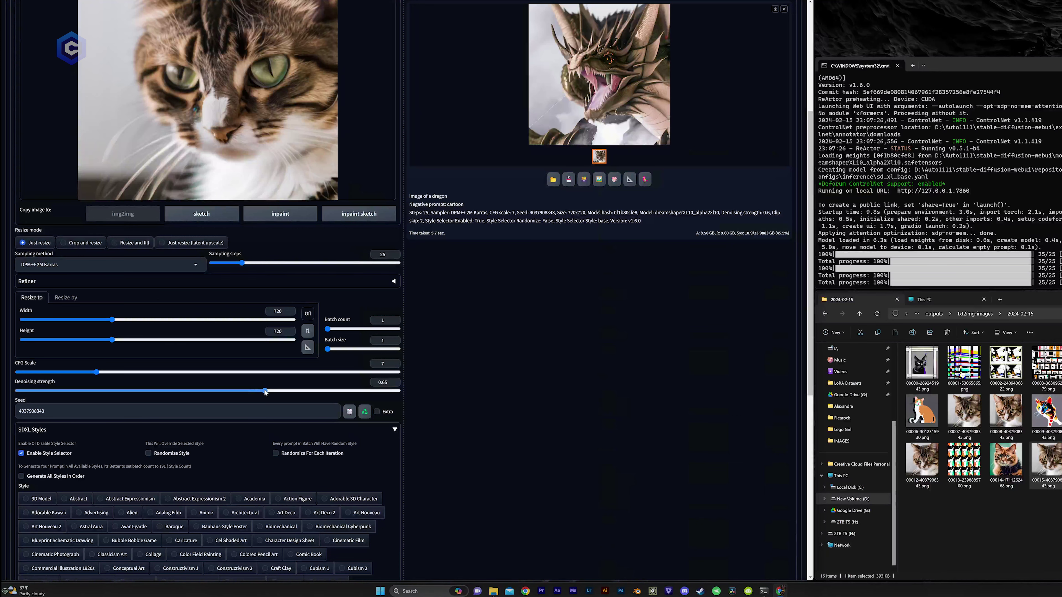
scroll(743, 91, "up", 5)
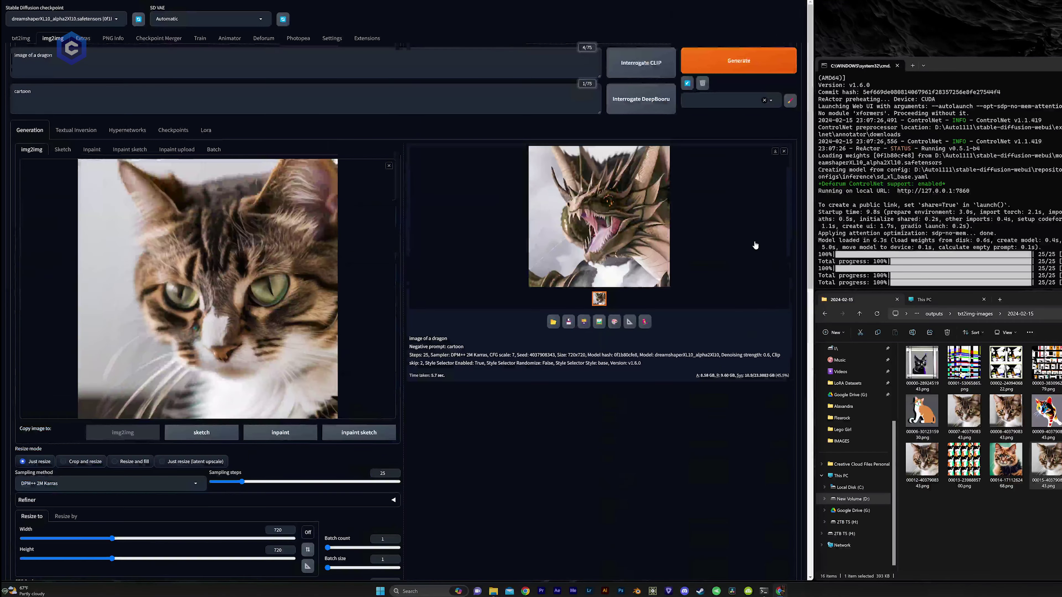
left_click(739, 62)
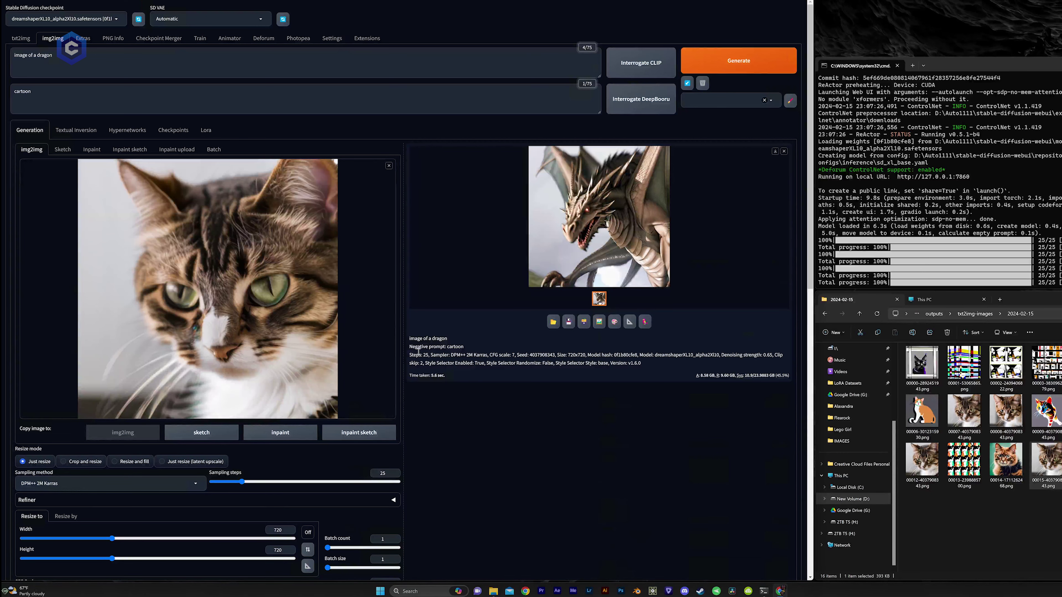
Step: Collapse the SDXL Styles section in the img2img settings
scroll(418, 352, "down", 4)
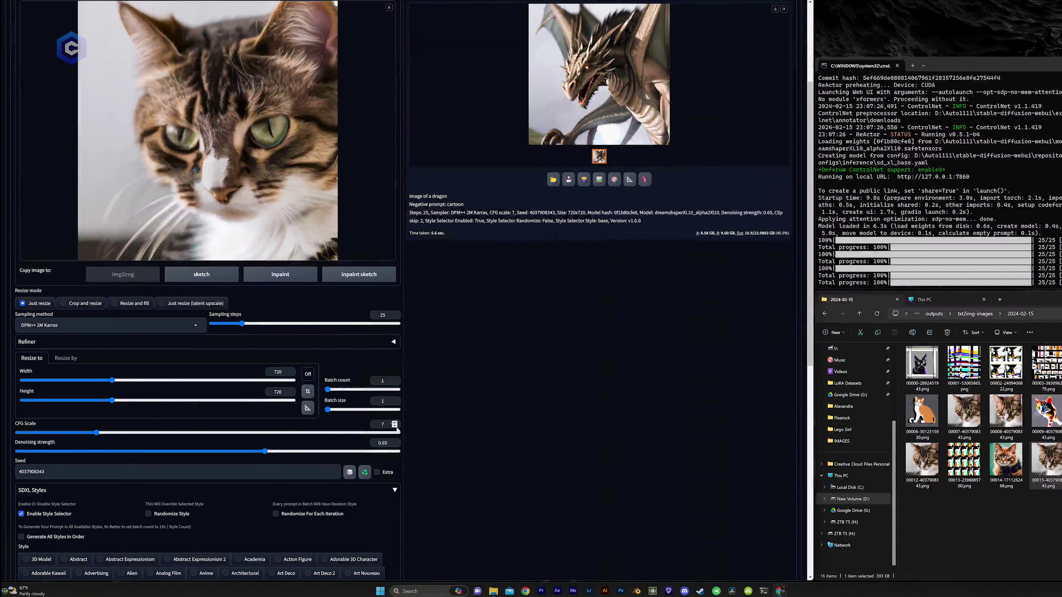
left_click(394, 490)
scroll(354, 366, "up", 4)
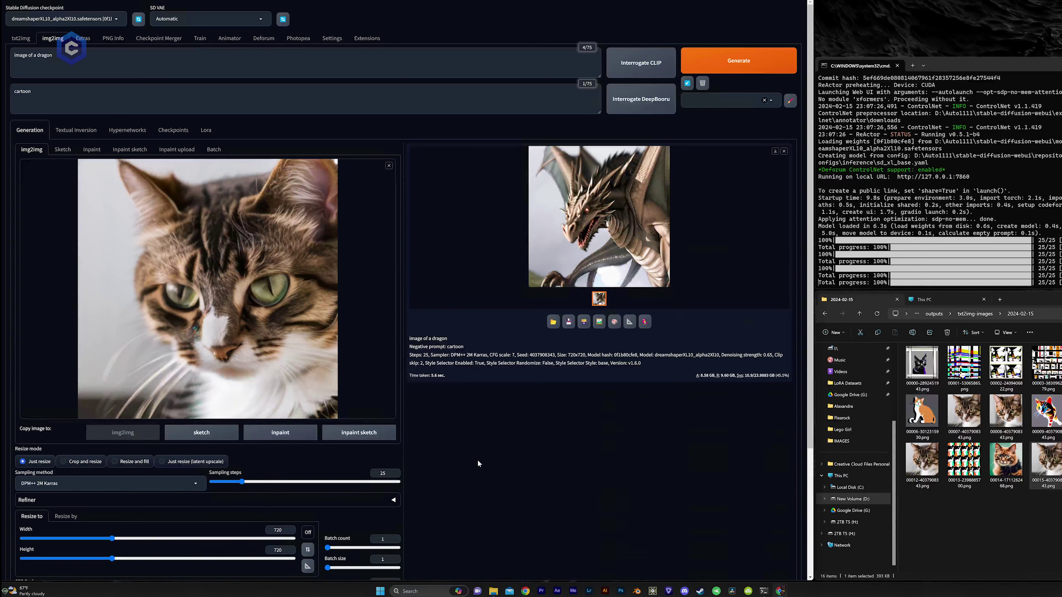
Step: Look over the empty Inpaint canvas and the upscaling options on the Extras page
left_click(93, 150)
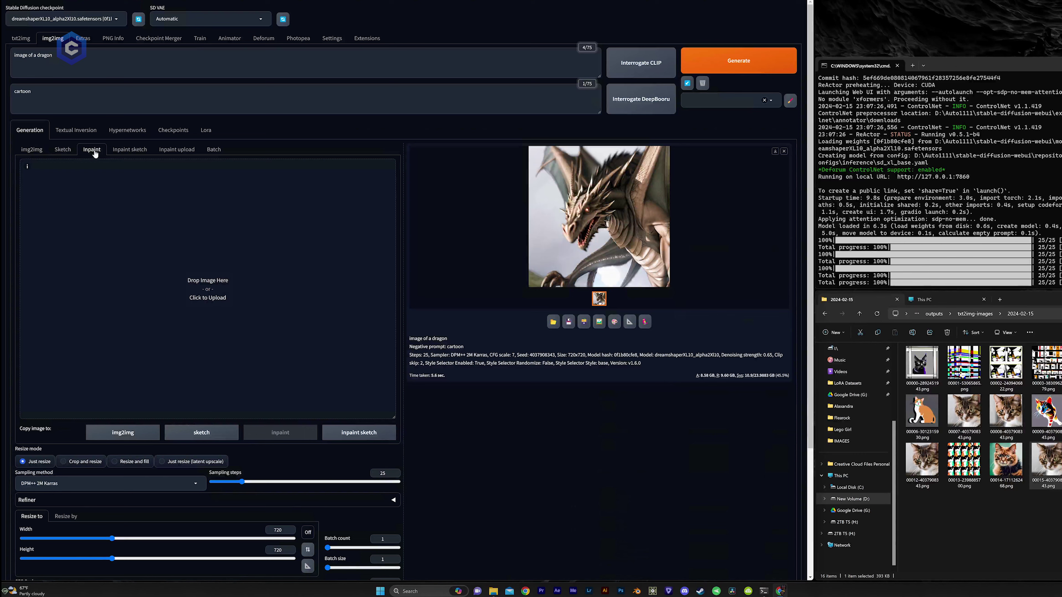
left_click(36, 150)
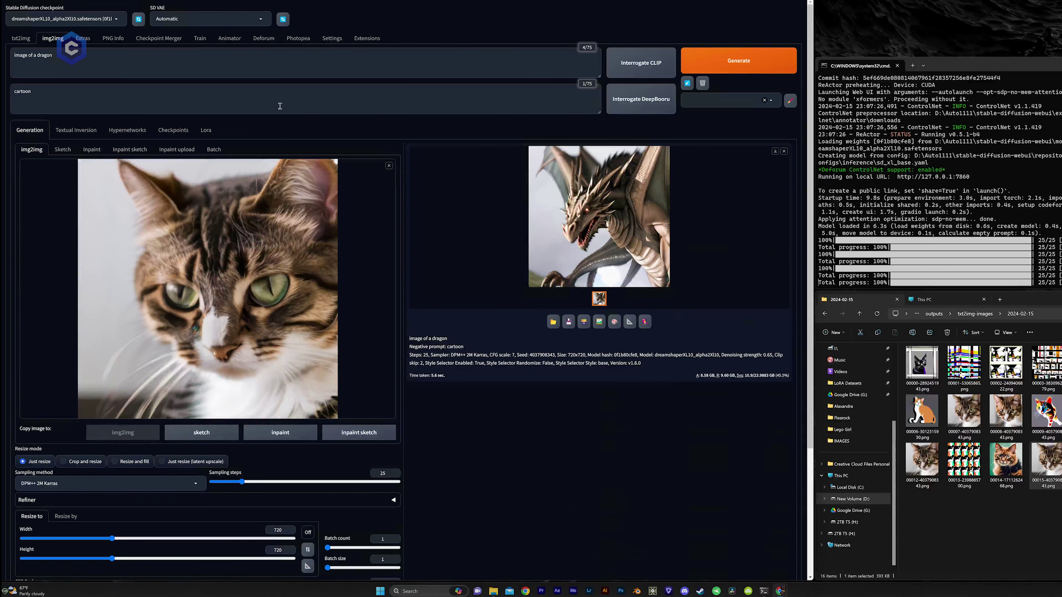
left_click(78, 38)
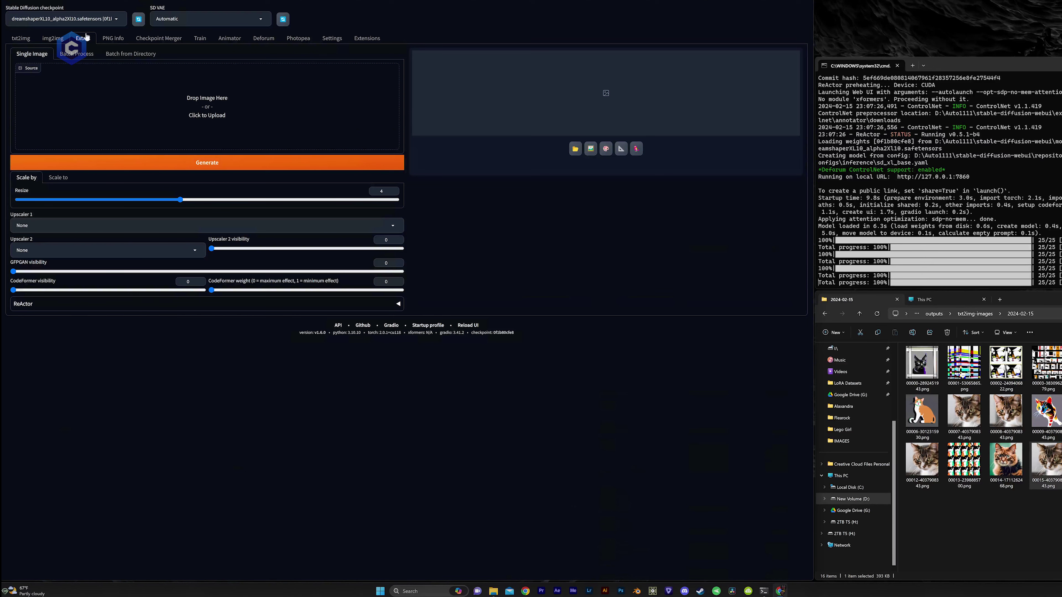
left_click(51, 38)
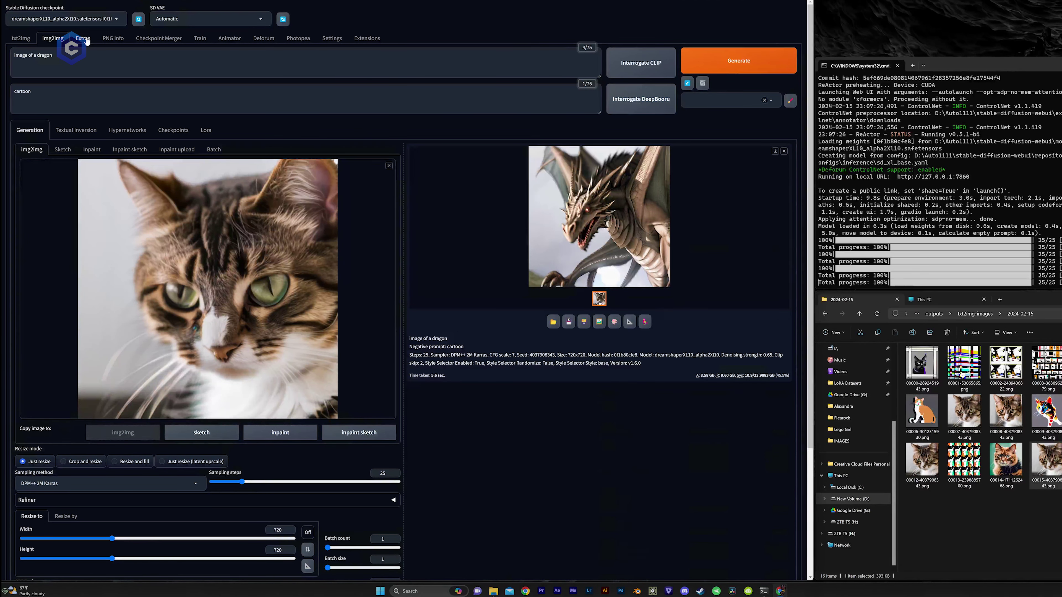
left_click(83, 39)
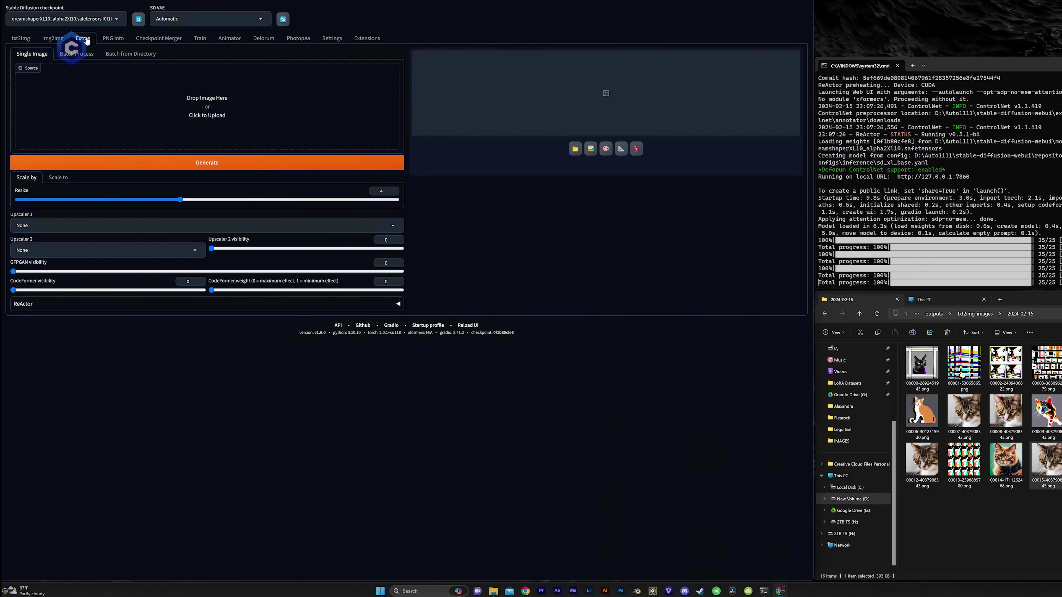
Step: Load the orange cat PNG from the outputs folder into PNG Info and highlight its generation parameters
left_click(115, 39)
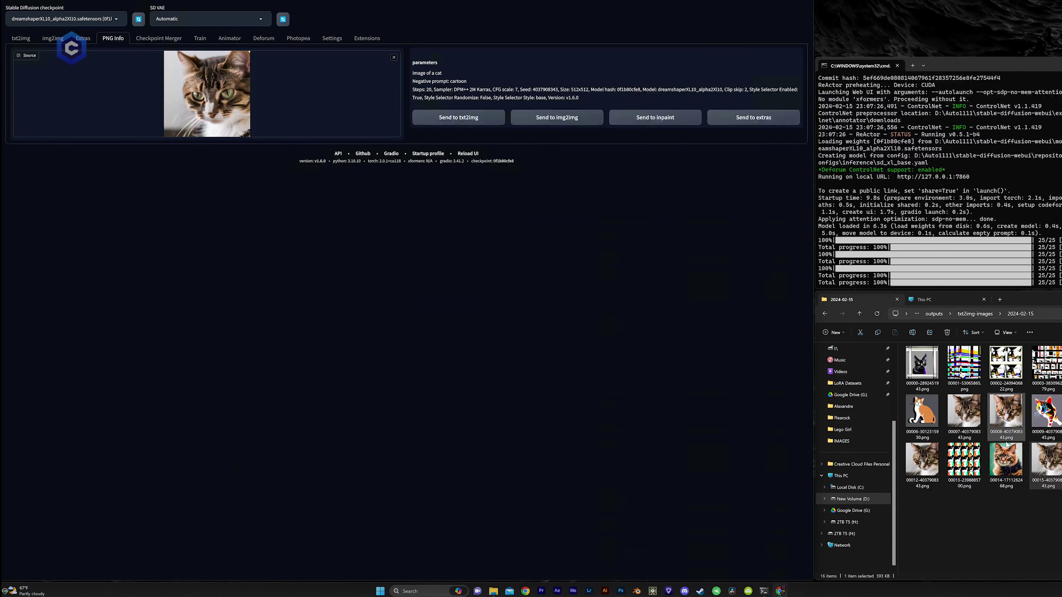
left_click_drag(1015, 463, 240, 109)
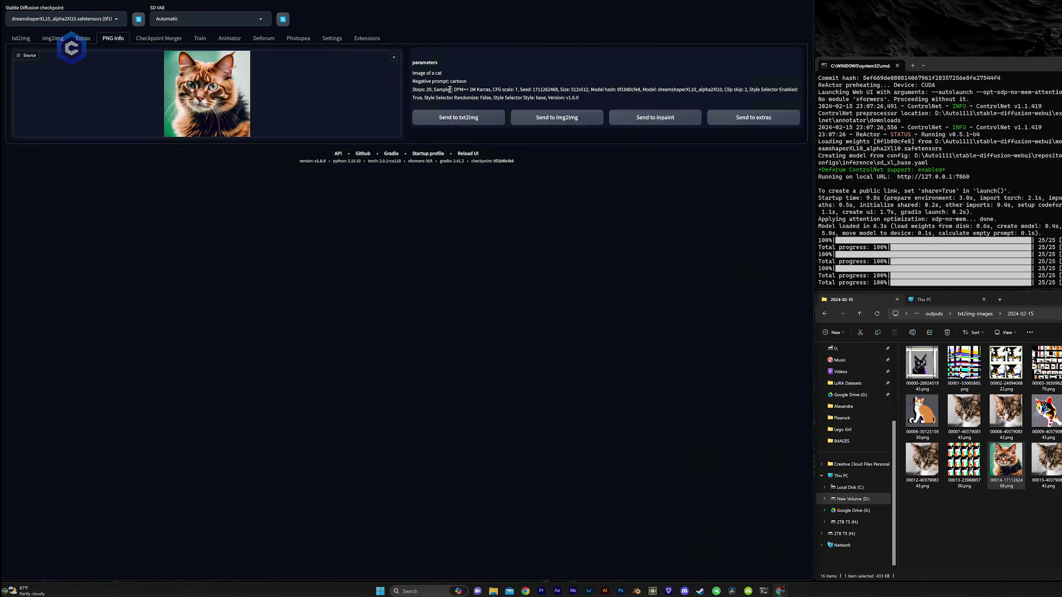
left_click_drag(592, 97, 414, 76)
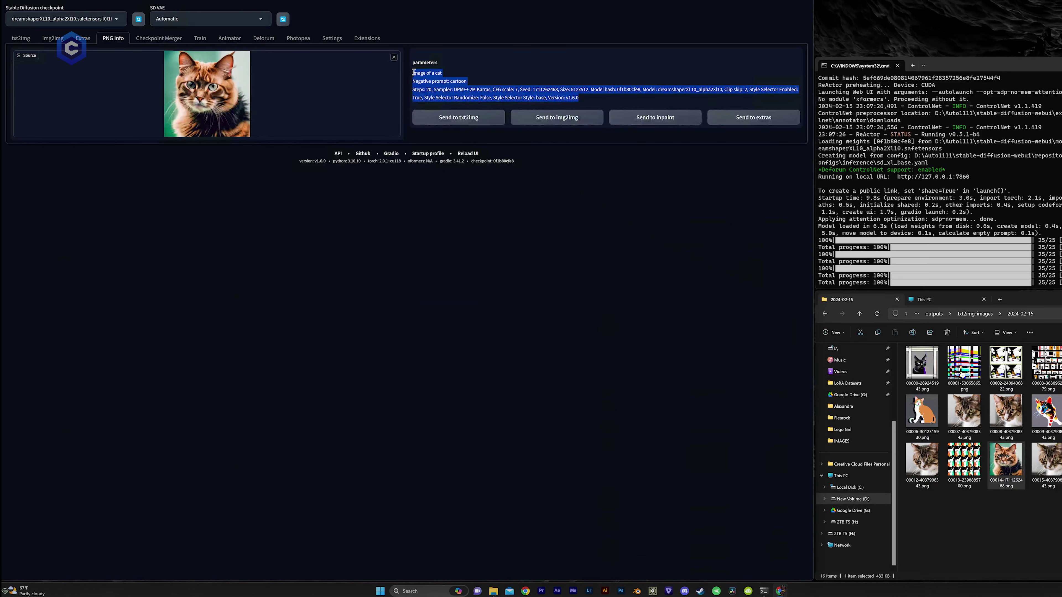
left_click(454, 74)
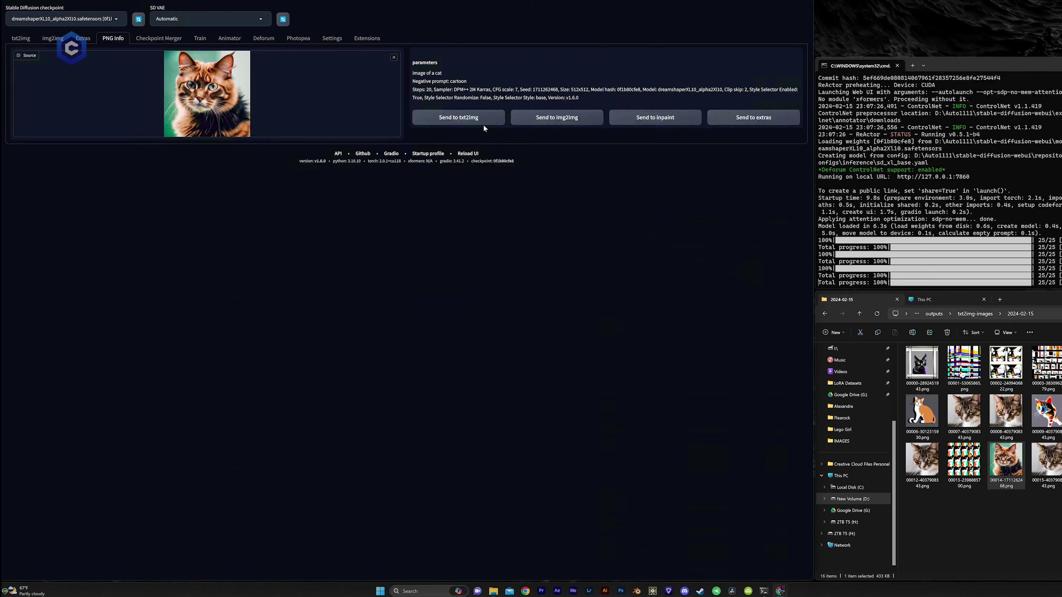
Step: Send the orange cat image to img2img and change its prompt to "image of a dragon"
left_click(568, 118)
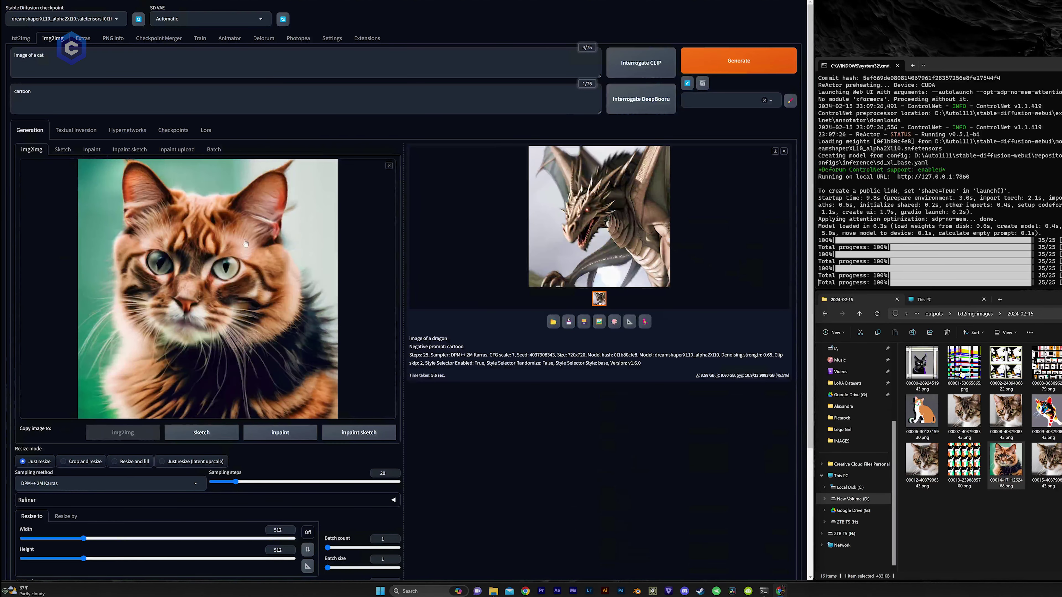
left_click(124, 54)
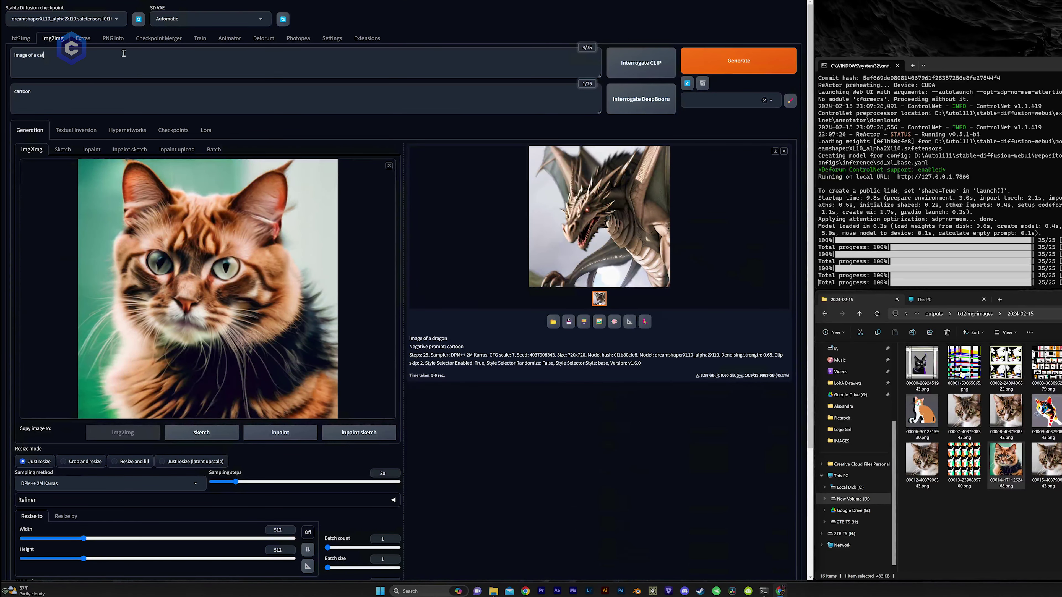
type("dragon")
Step: Set the img2img sampling steps to 25 and both width and height to 720
scroll(273, 440, "down", 4)
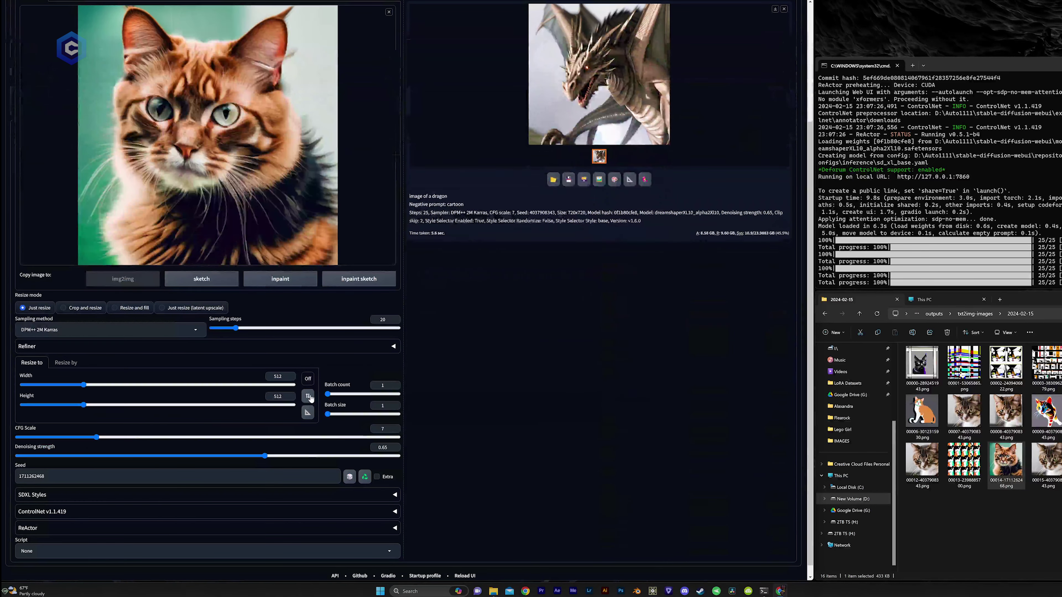
left_click_drag(235, 328, 243, 331)
left_click(280, 376)
type("720")
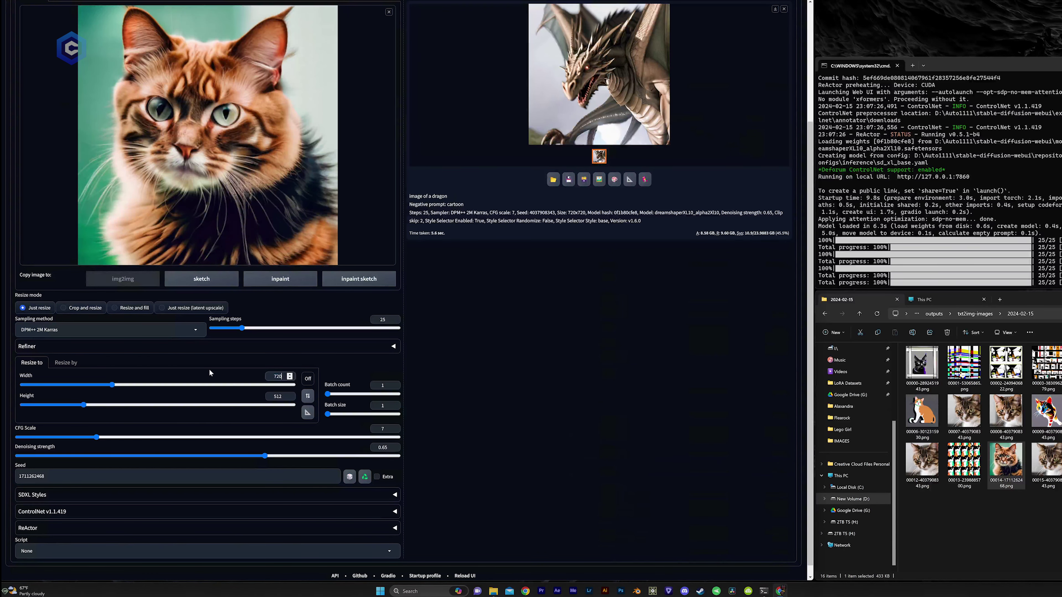
key("Tab")
type("720")
Step: Lower the denoising strength to 0.55 and generate the dragon image from the orange cat
left_click_drag(266, 457, 240, 460)
scroll(440, 335, "up", 4)
key("ctrl+Return")
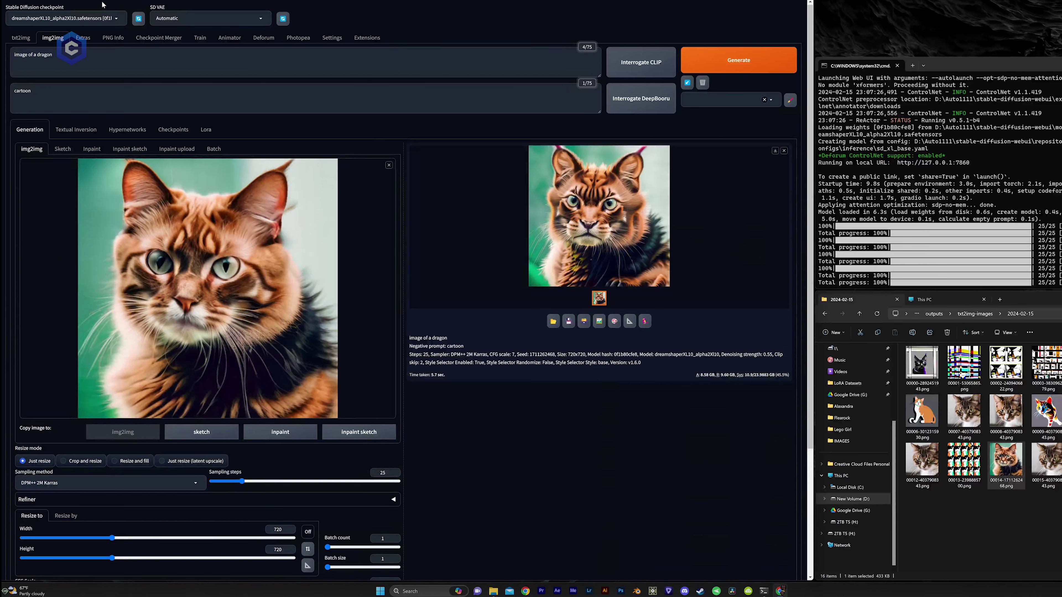
Step: Look through the Settings page and the installed Extensions list, then return to txt2img
left_click(119, 40)
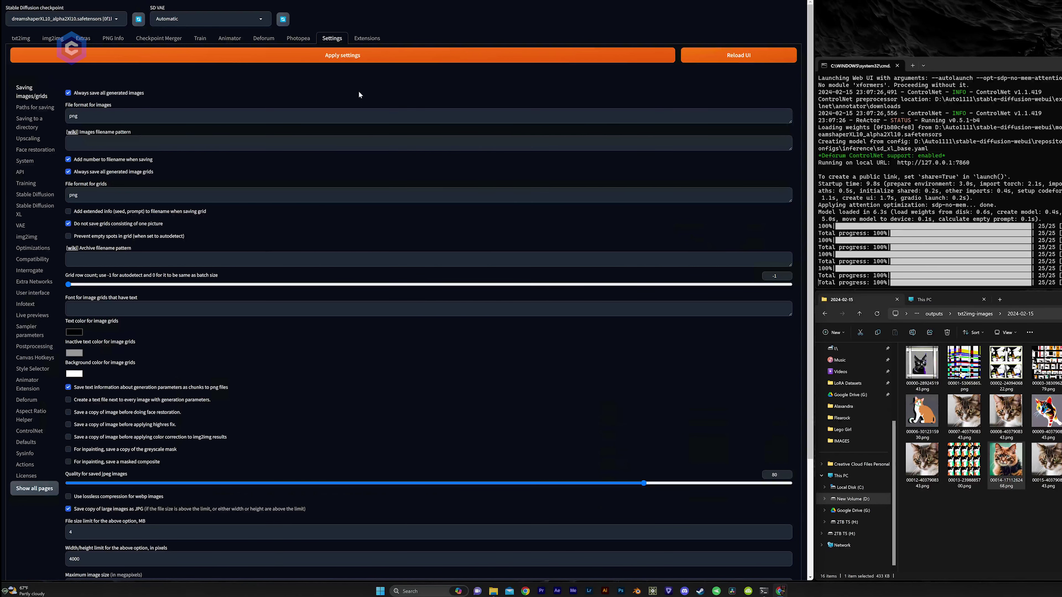
left_click(368, 39)
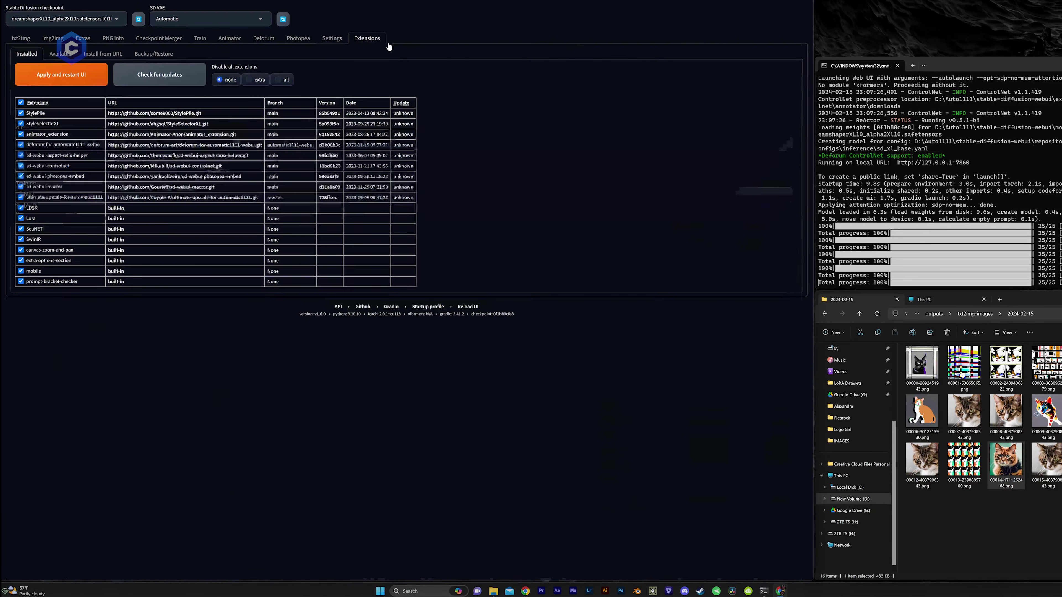
left_click(332, 38)
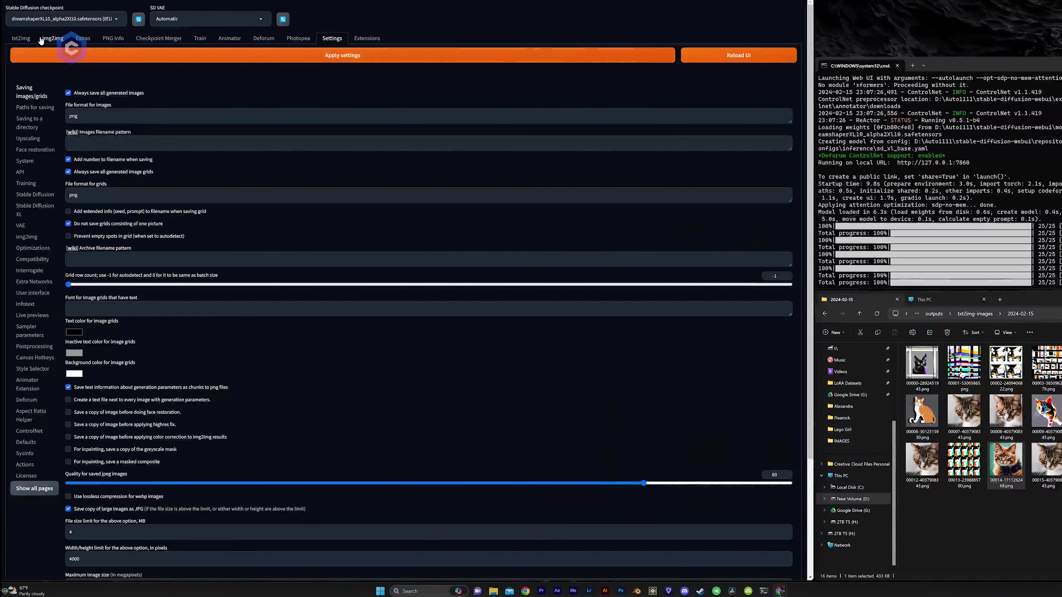
left_click(41, 40)
left_click(30, 39)
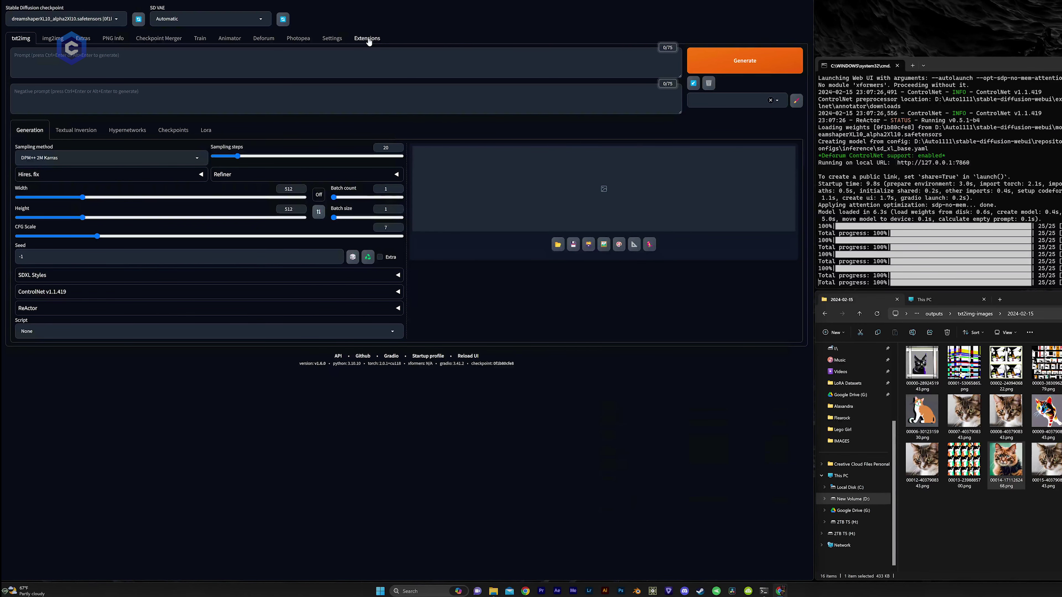
Step: Open the Civitai website in a new browser tab
key("ctrl+t")
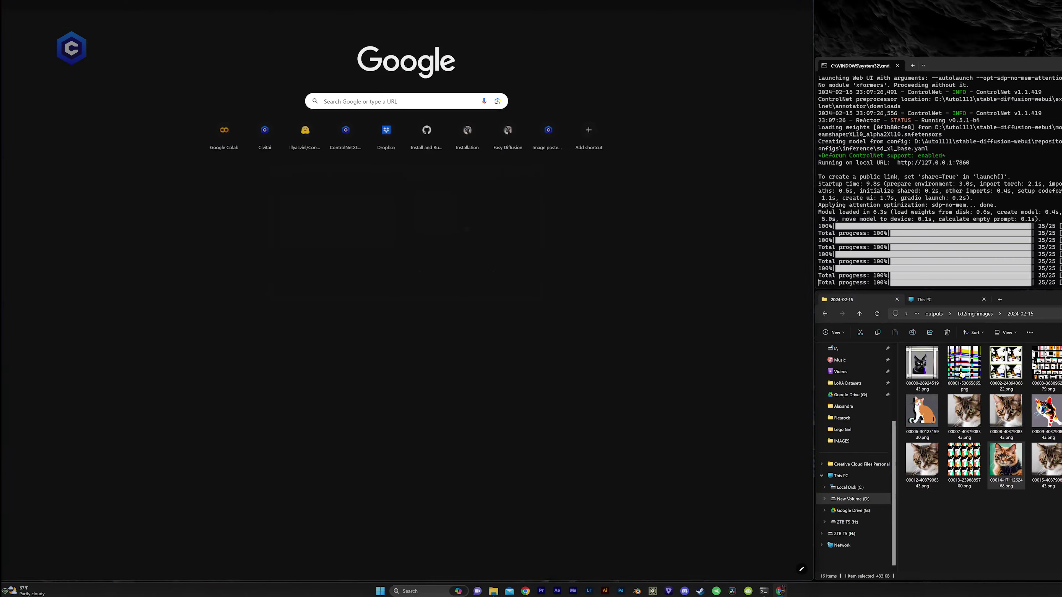
type("civi")
key("BackSpace")
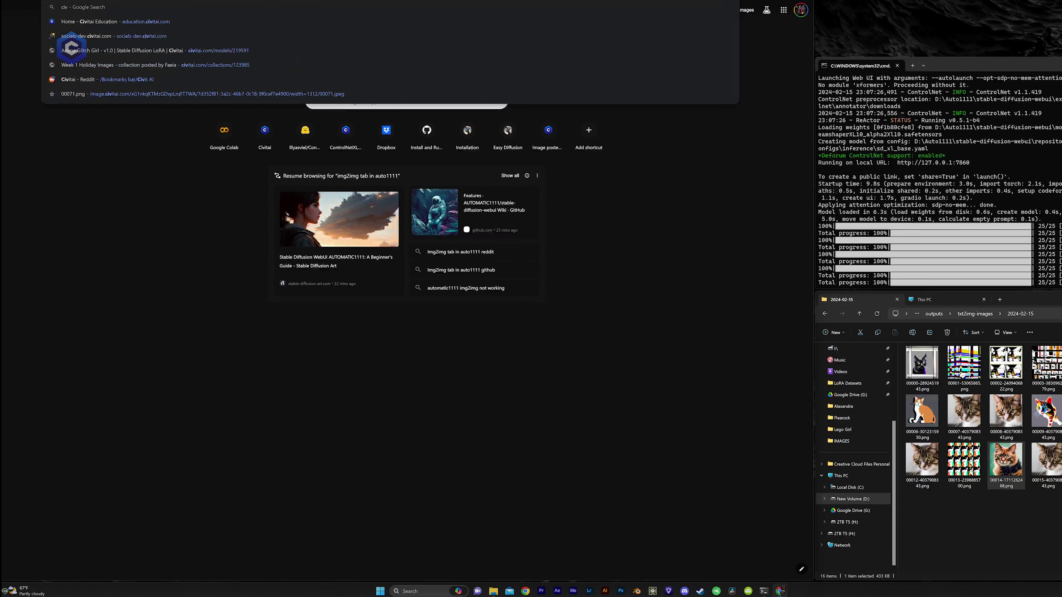
key("Return")
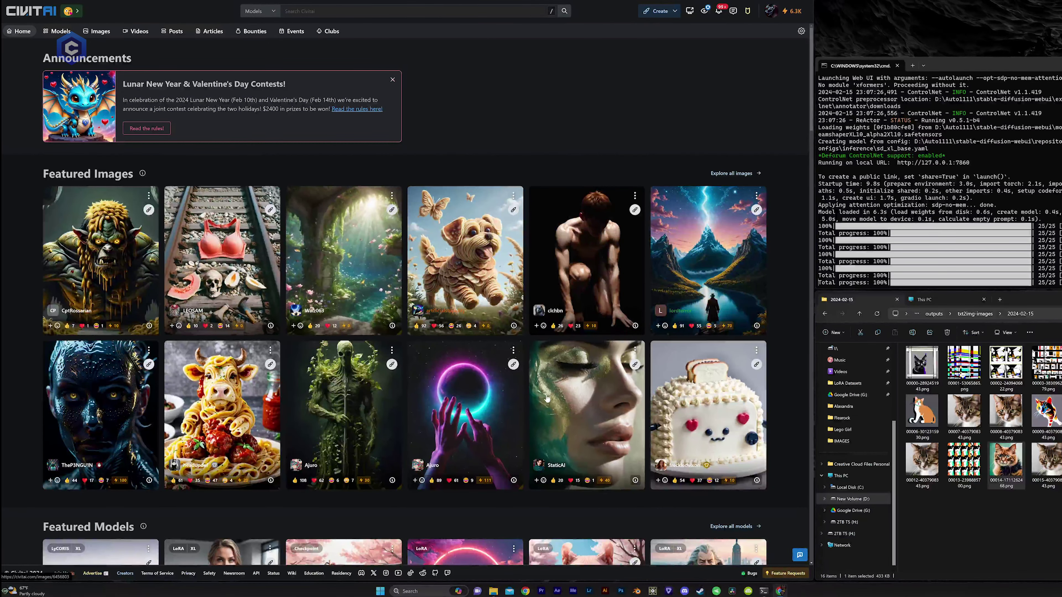
Step: Browse Civitai's featured images and models, and open the neon planet image with two hands to examine its generation data
scroll(250, 209, "down", 4)
scroll(541, 397, "down", 2)
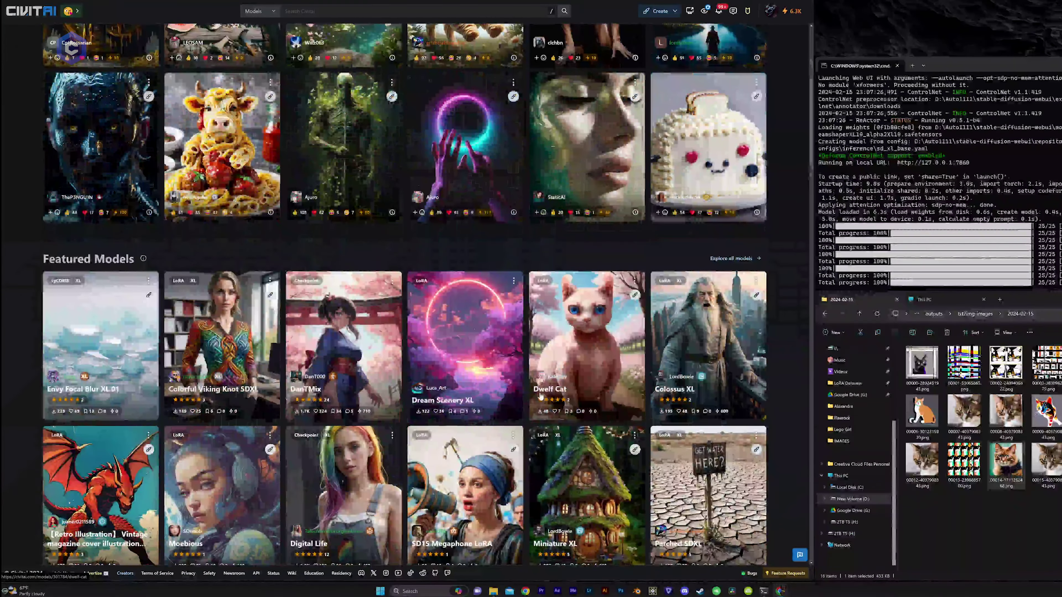
scroll(540, 397, "up", 2)
scroll(540, 396, "up", 3)
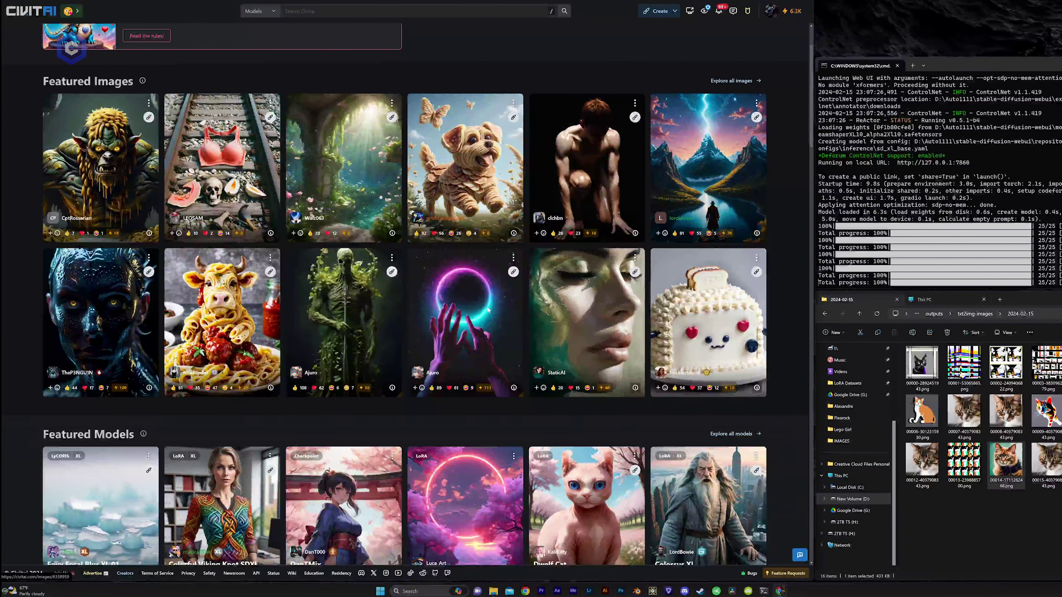
left_click(516, 304)
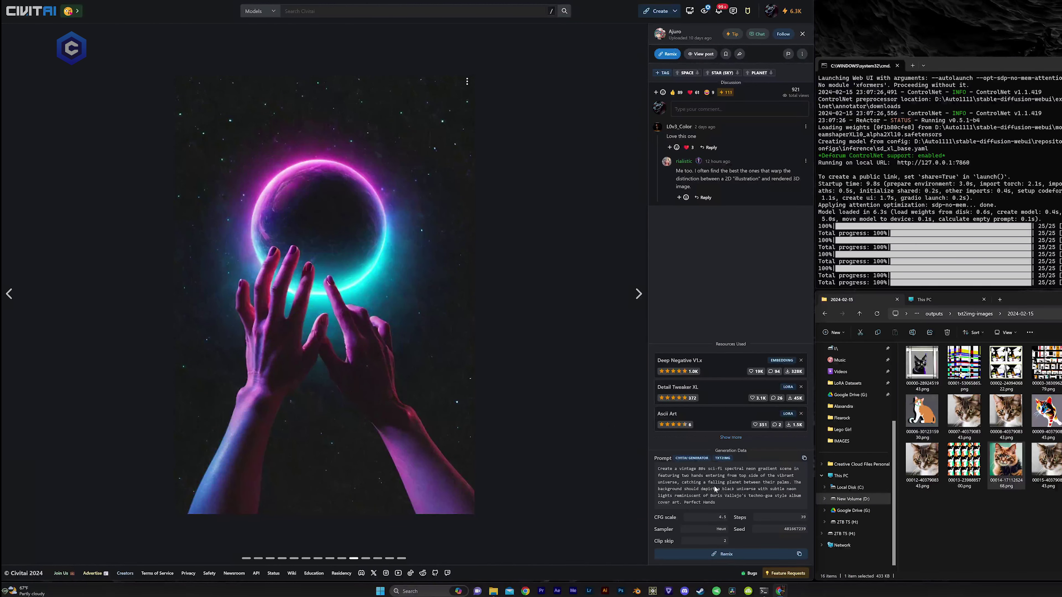
Step: Copy the neon planet image's full prompt from its Civitai generation data into the txt2img prompt
left_click_drag(709, 501, 752, 485)
left_click(767, 469)
key("ctrl+Tab")
left_click(66, 52)
key("ctrl+v")
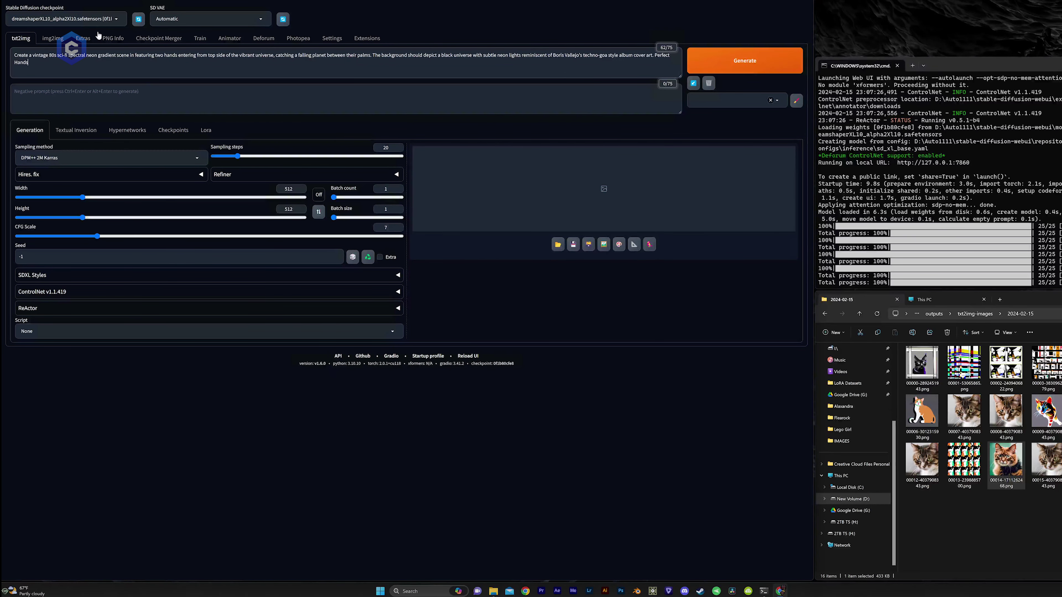
Step: Copy the seed 481667239 from the Civitai generation data into the txt2img seed setting
key("ctrl+shift+Tab")
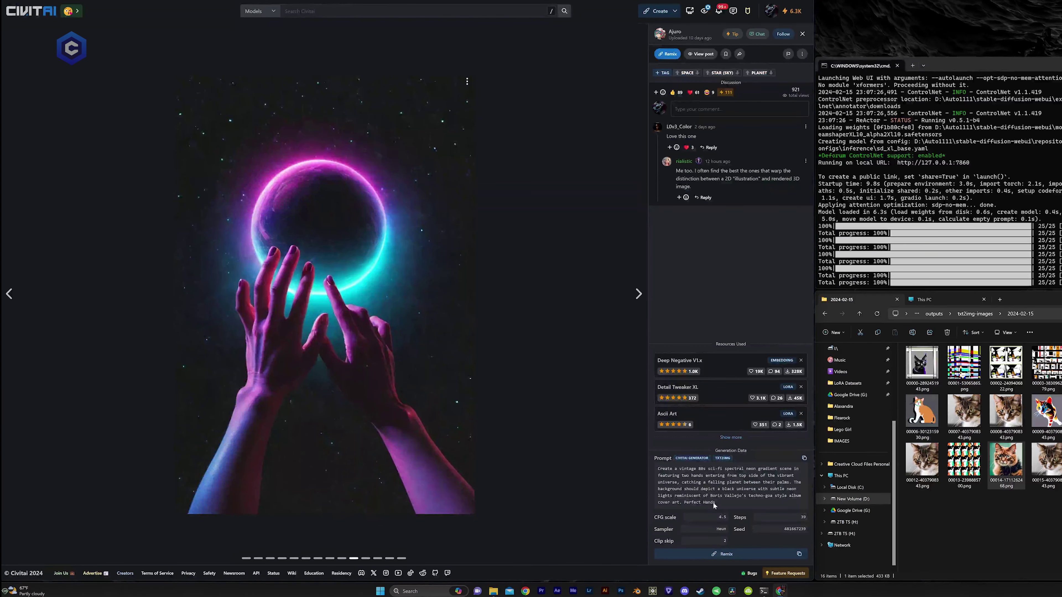
double_click(786, 529)
key("ctrl+c")
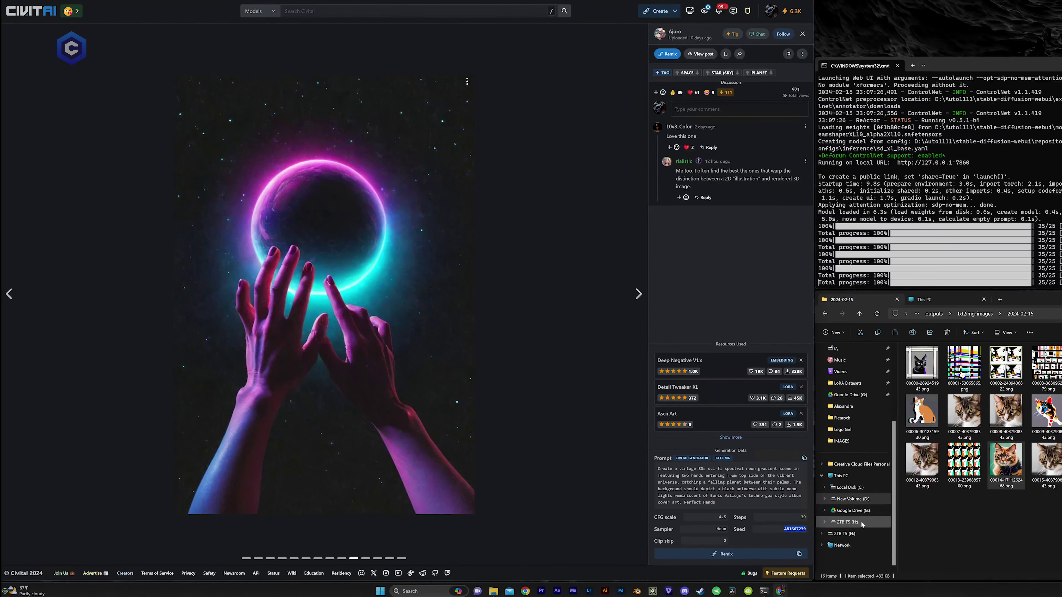
key("ctrl+Tab")
left_click(43, 258)
key("ctrl+v")
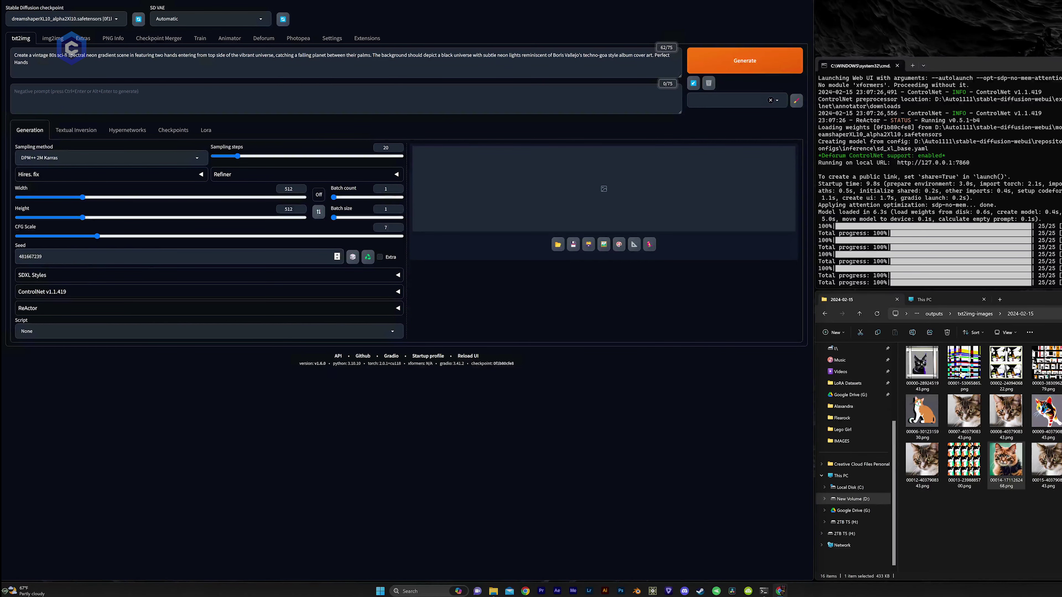
Step: Set the txt2img image size to 1080 wide by 1350 high
key("ctrl+Tab")
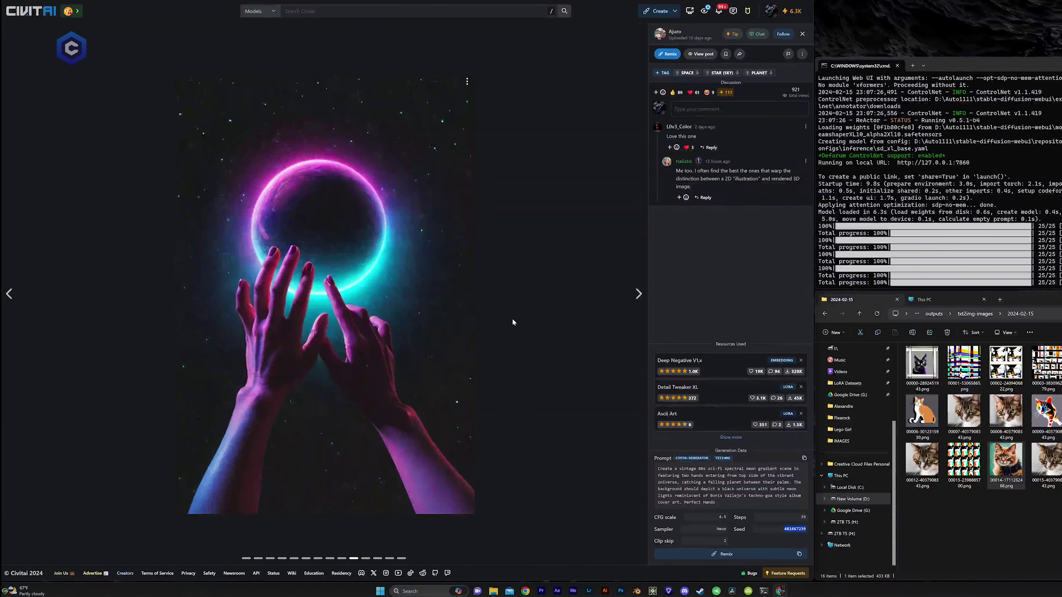
key("ctrl+Tab")
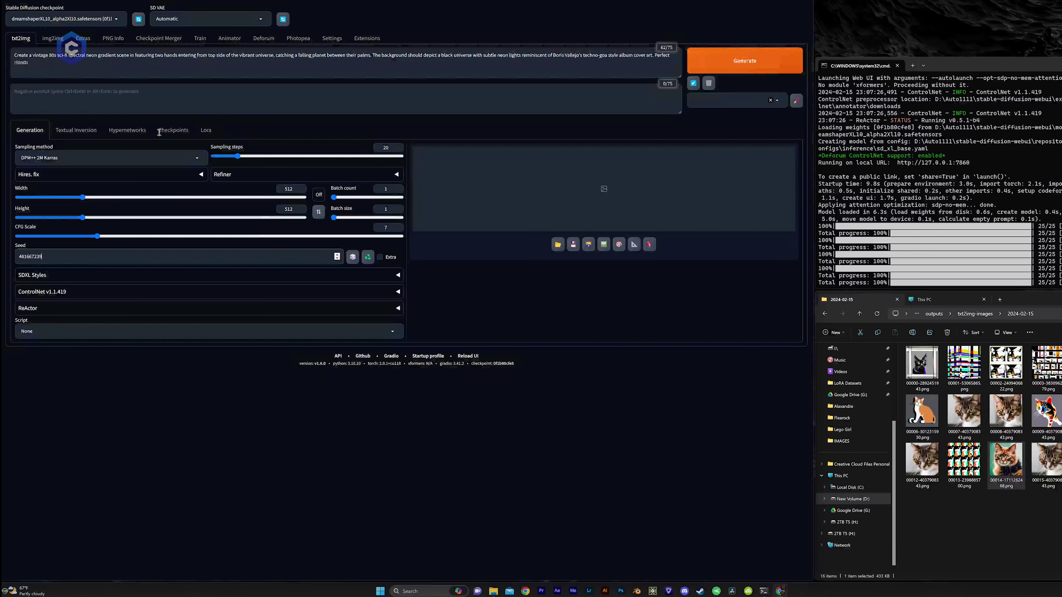
left_click(297, 189)
type("1080")
key("Tab")
type("1350")
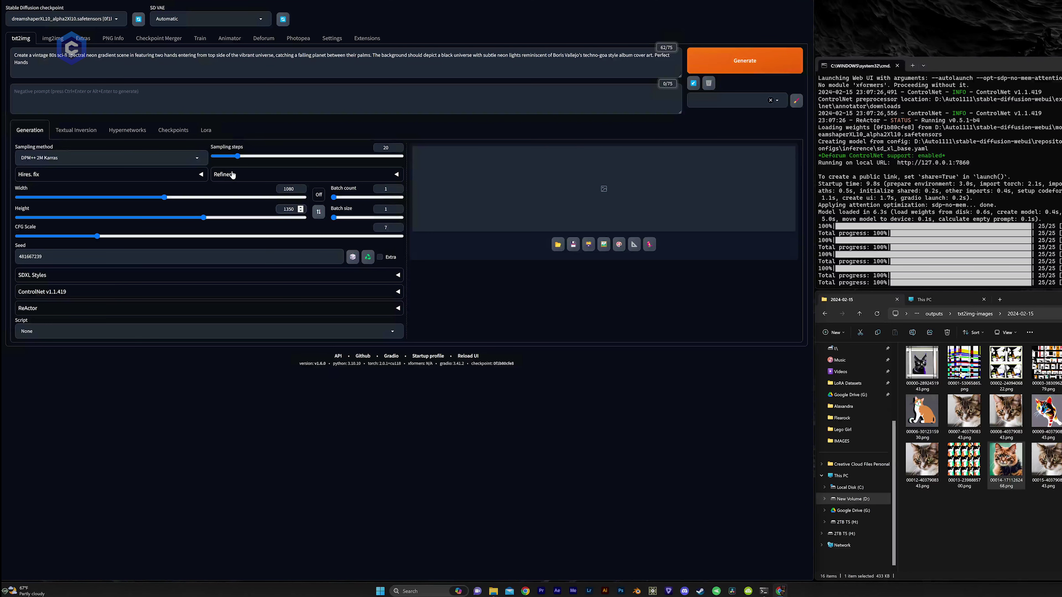
Step: Match the Civitai image's generation data by setting the CFG scale to 4.5 and the sampling steps to 39
key("ctrl+Tab")
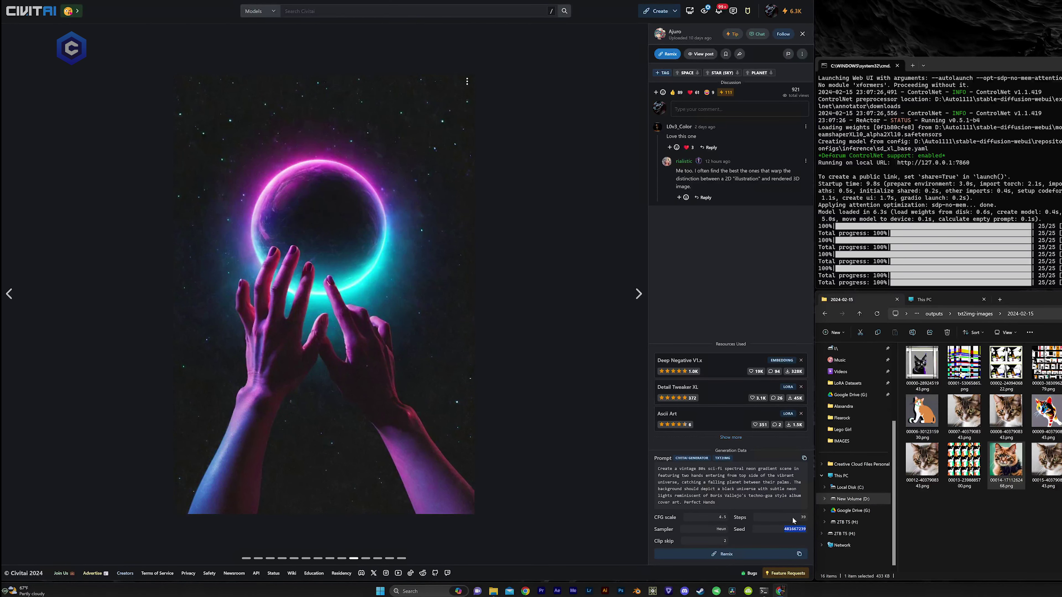
key("ctrl+Tab")
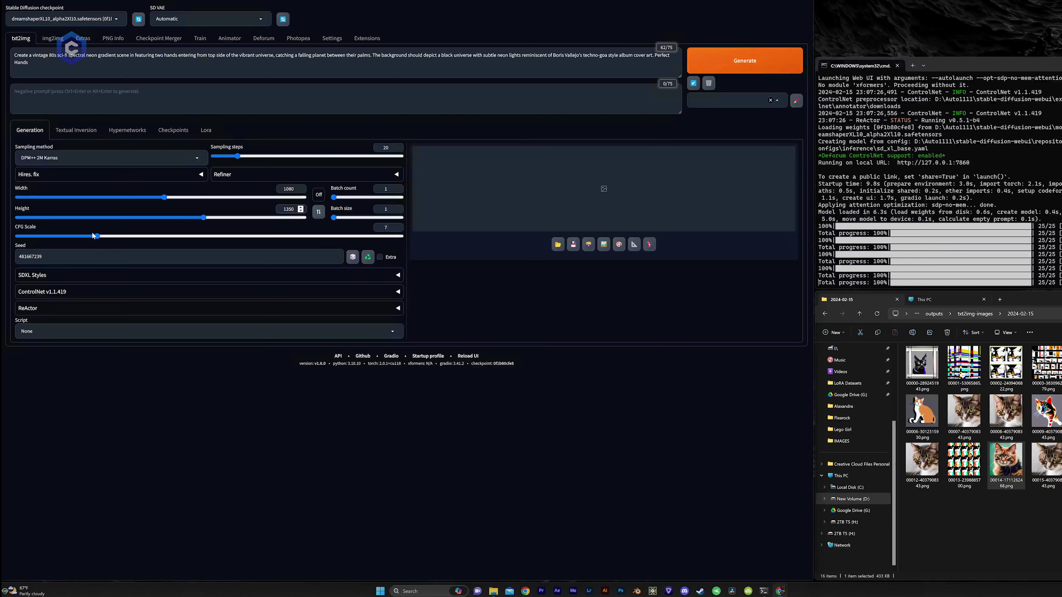
left_click_drag(96, 236, 64, 236)
left_click_drag(230, 154, 259, 156)
Step: Check the sampler used on Civitai, set the sampling method to Heun, and generate the image
key("ctrl+Tab")
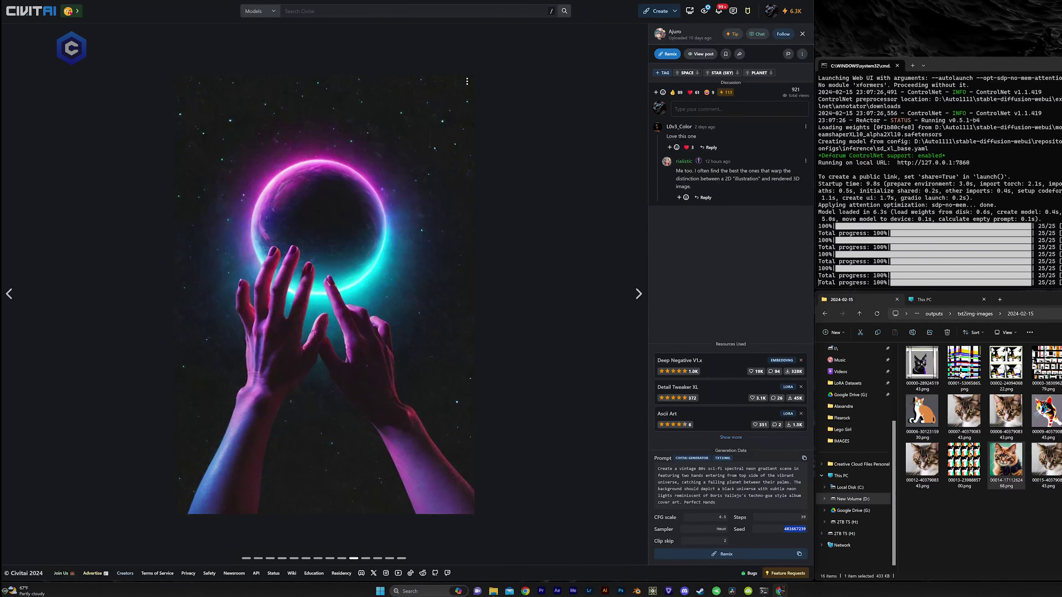
key("ctrl+shift+Tab")
left_click(120, 153)
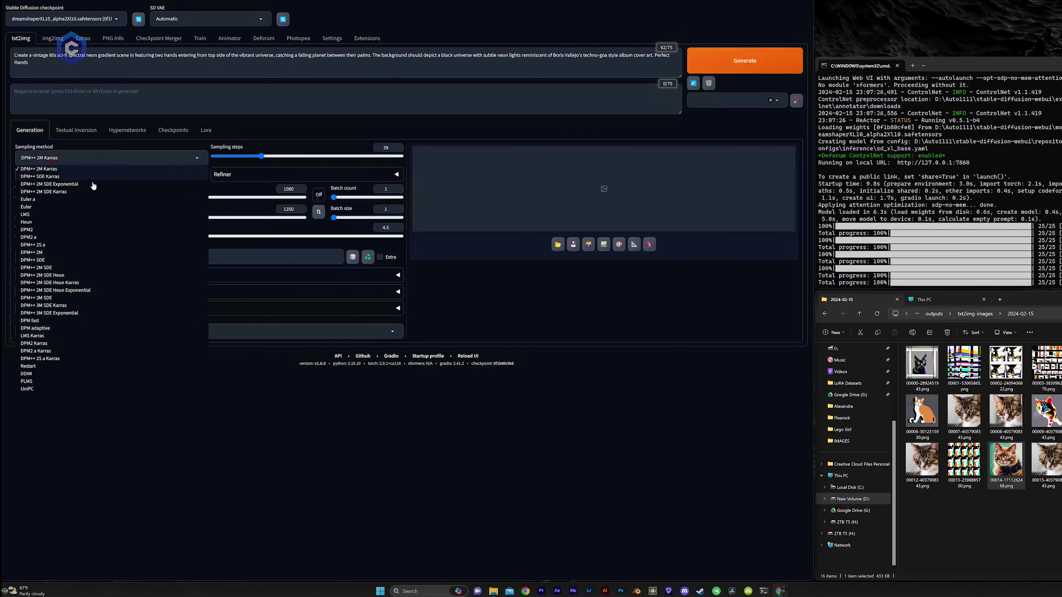
left_click(69, 221)
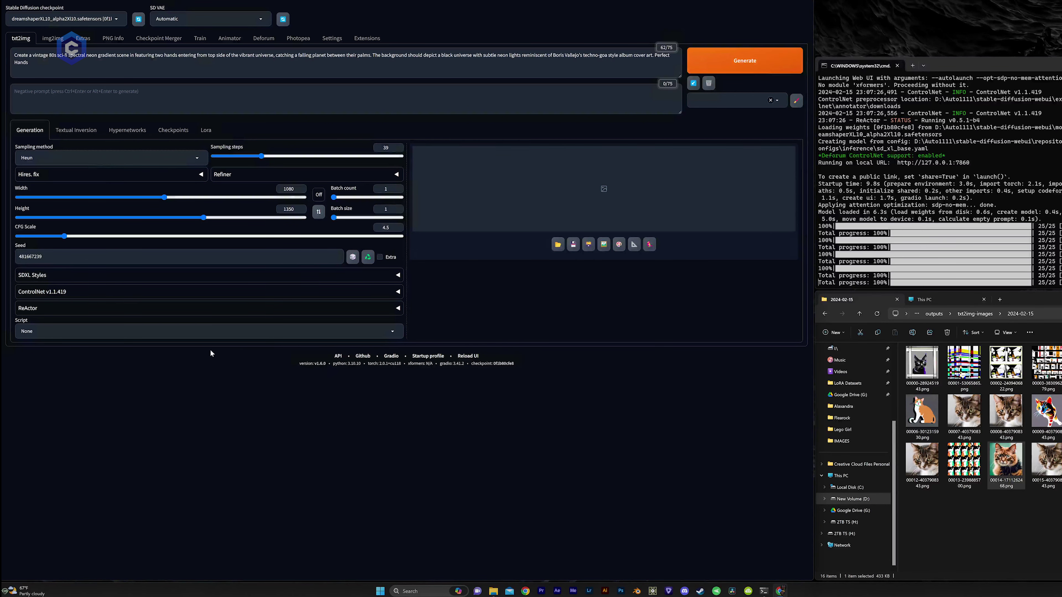
left_click(752, 65)
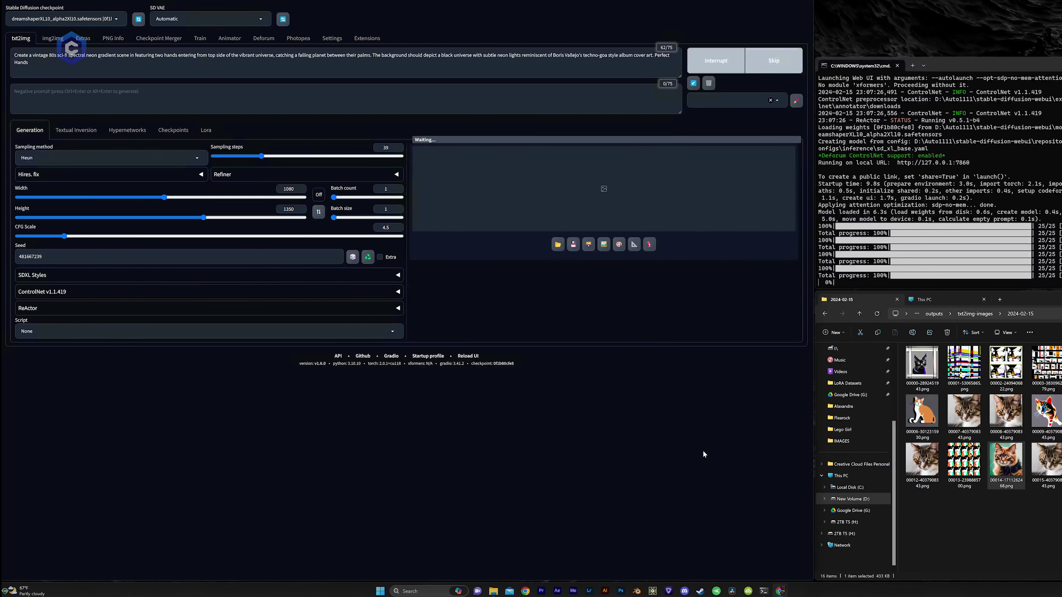
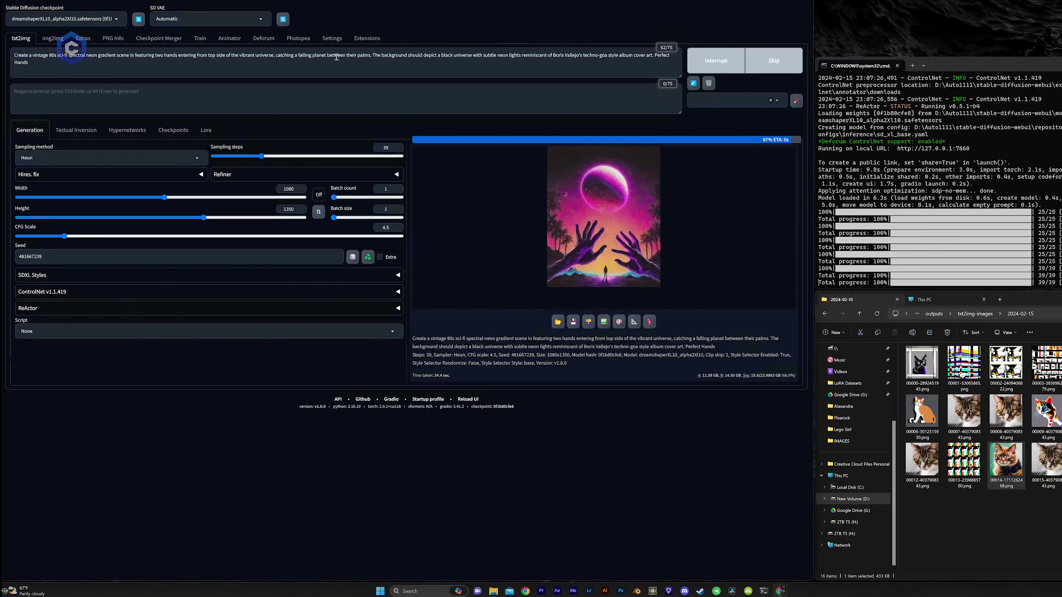
Step: View the generated planet-and-hands image enlarged and compare it with the original on Civitai
left_click(635, 224)
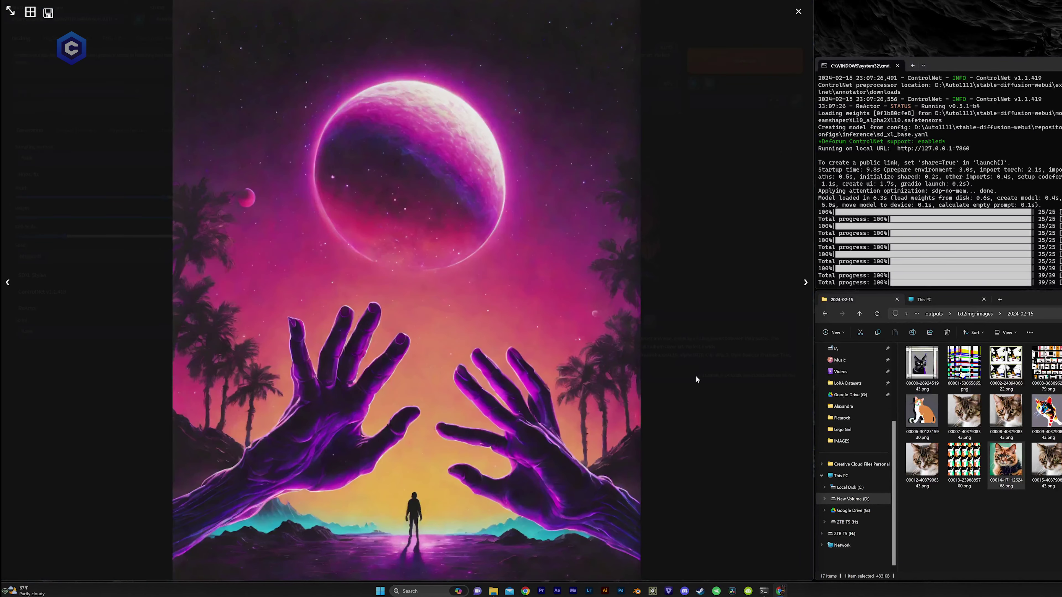
left_click(764, 494)
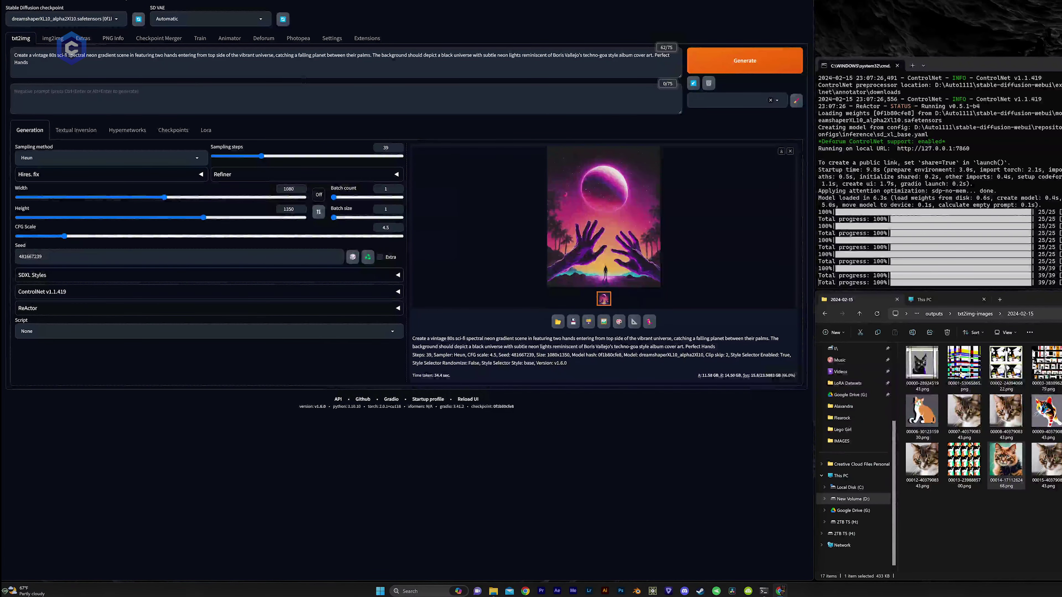
key("ctrl+Tab")
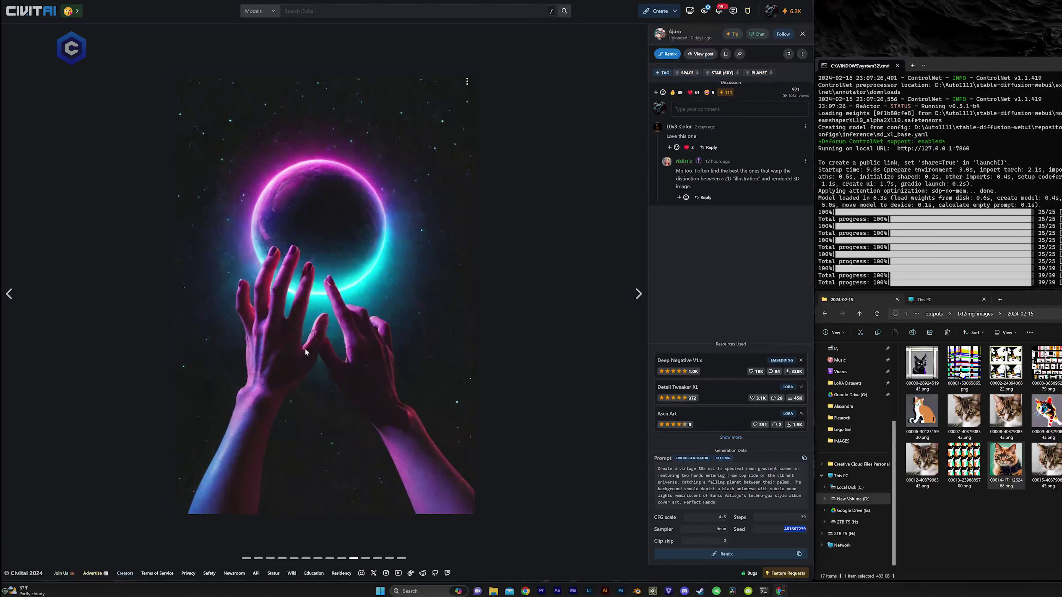
key("ctrl+shift+Tab")
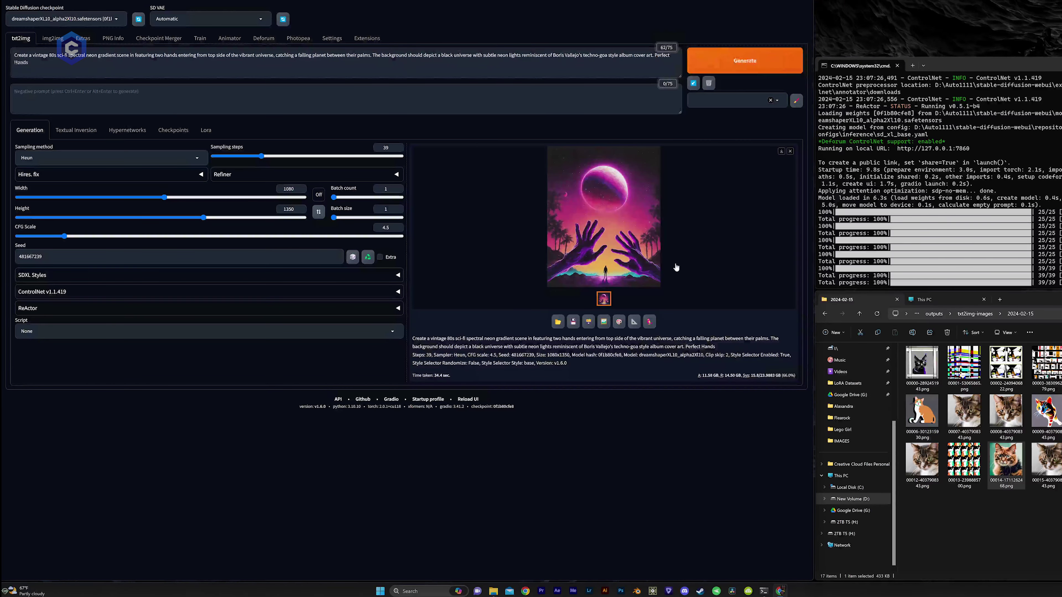
left_click(675, 267)
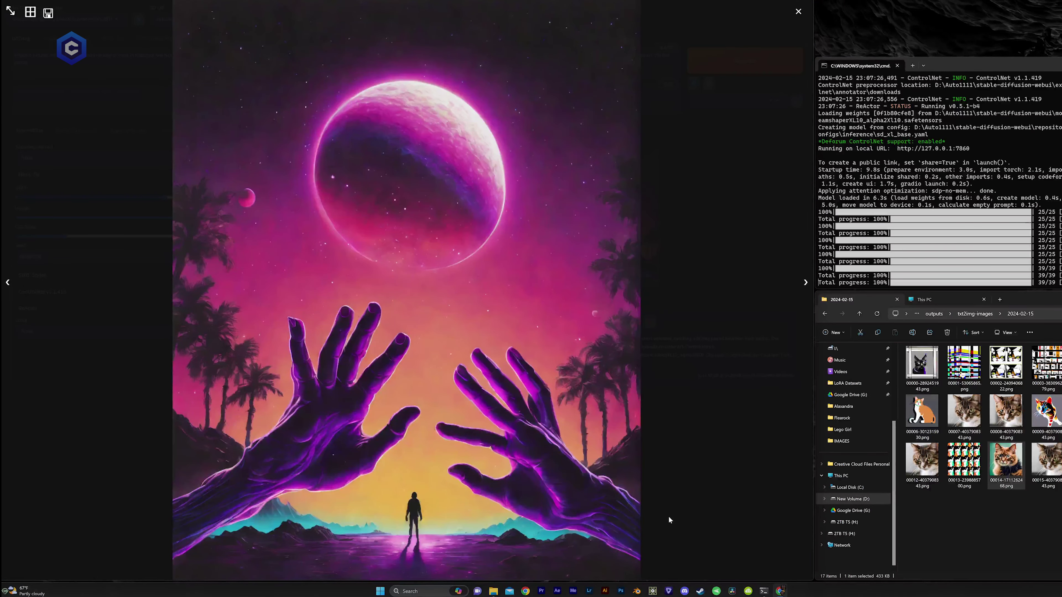
left_click(707, 502)
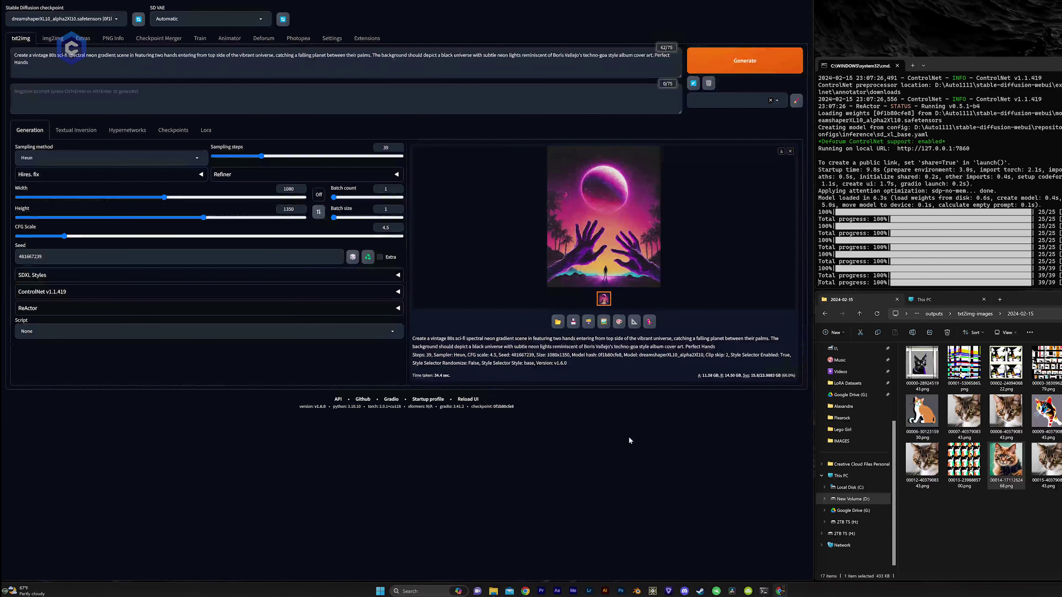